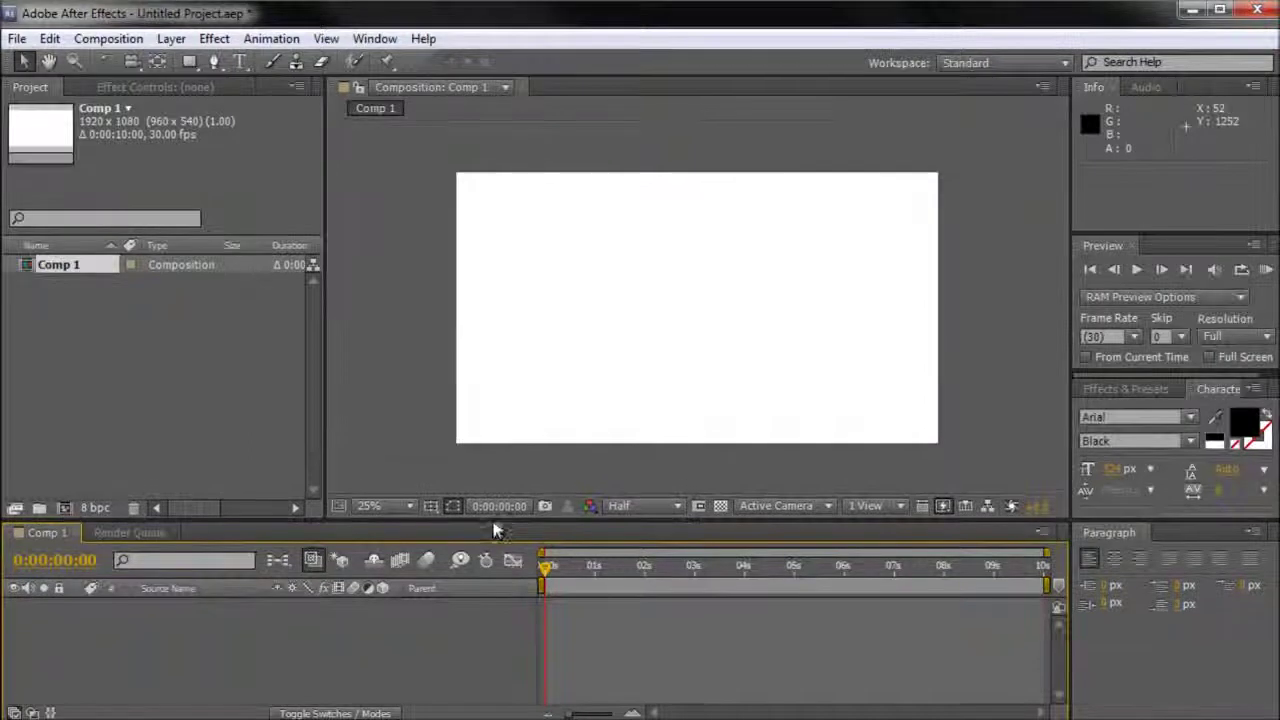
Add the text "RIVER" in black Arial Black and place it near the composition's upper edge at about 396, 336.
{"action": "left_click", "coordinate": [368, 520]}
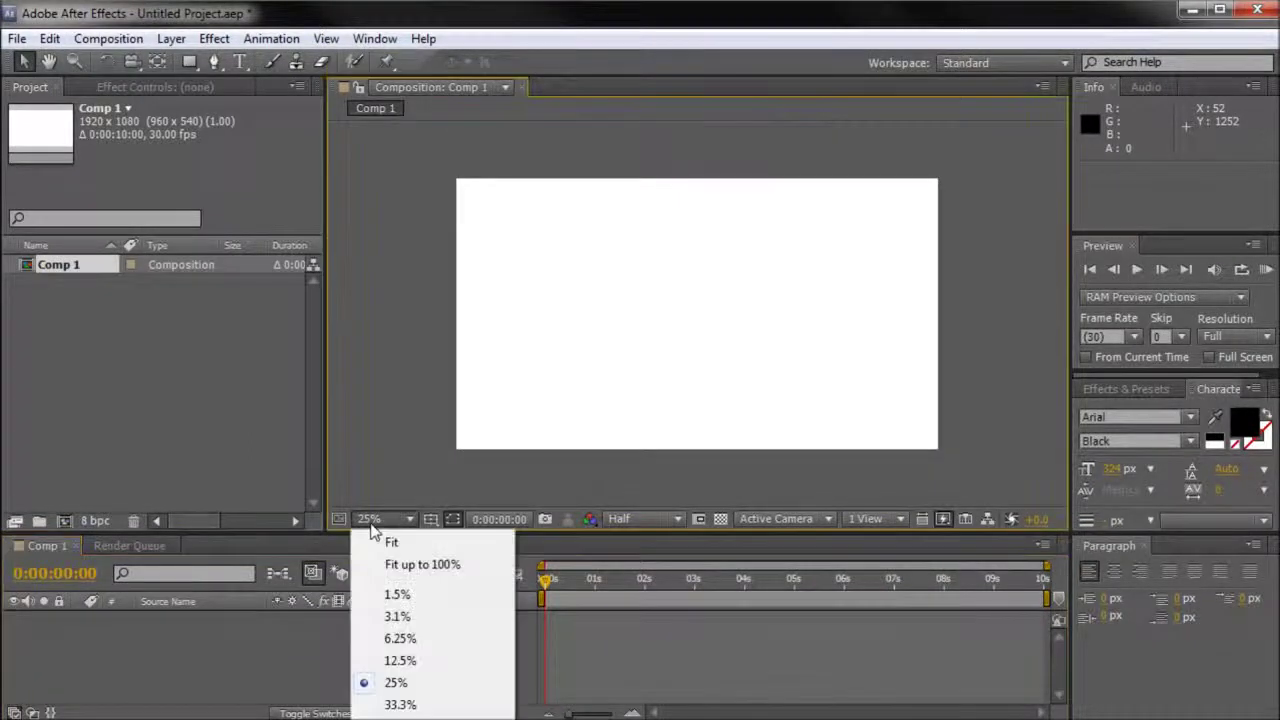
{"action": "left_click", "coordinate": [358, 540]}
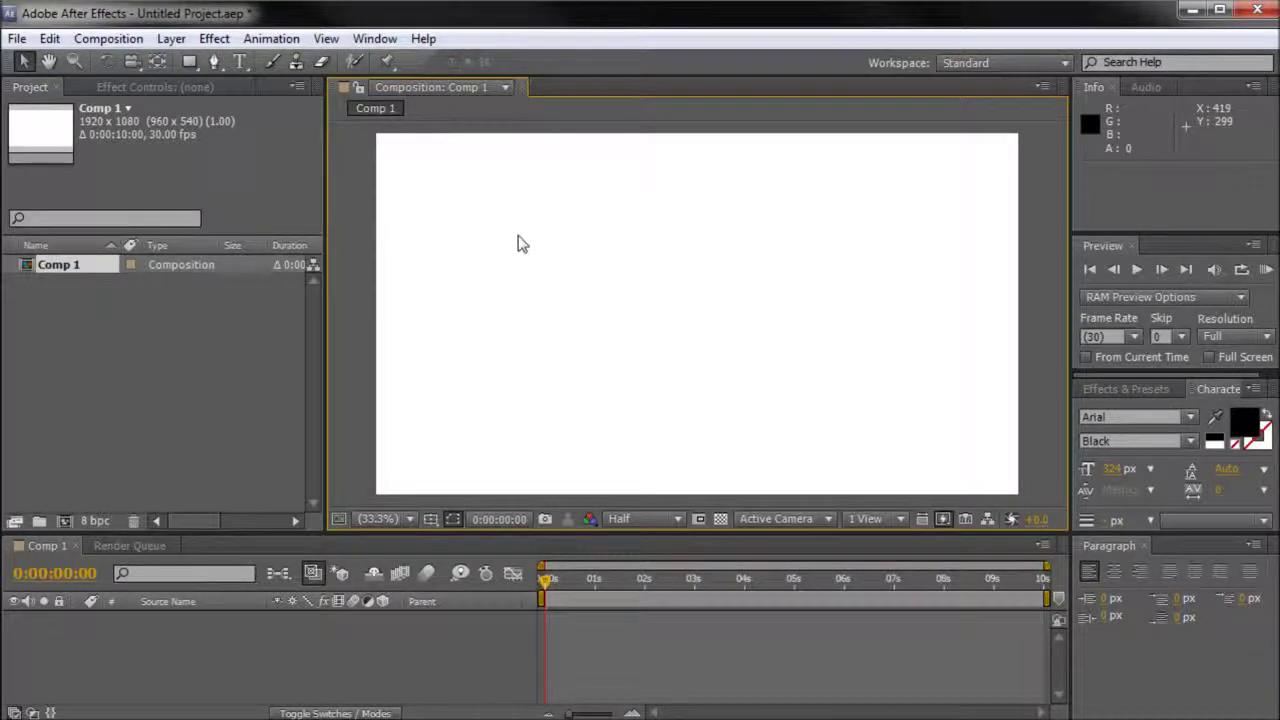
{"action": "left_click", "coordinate": [244, 61]}
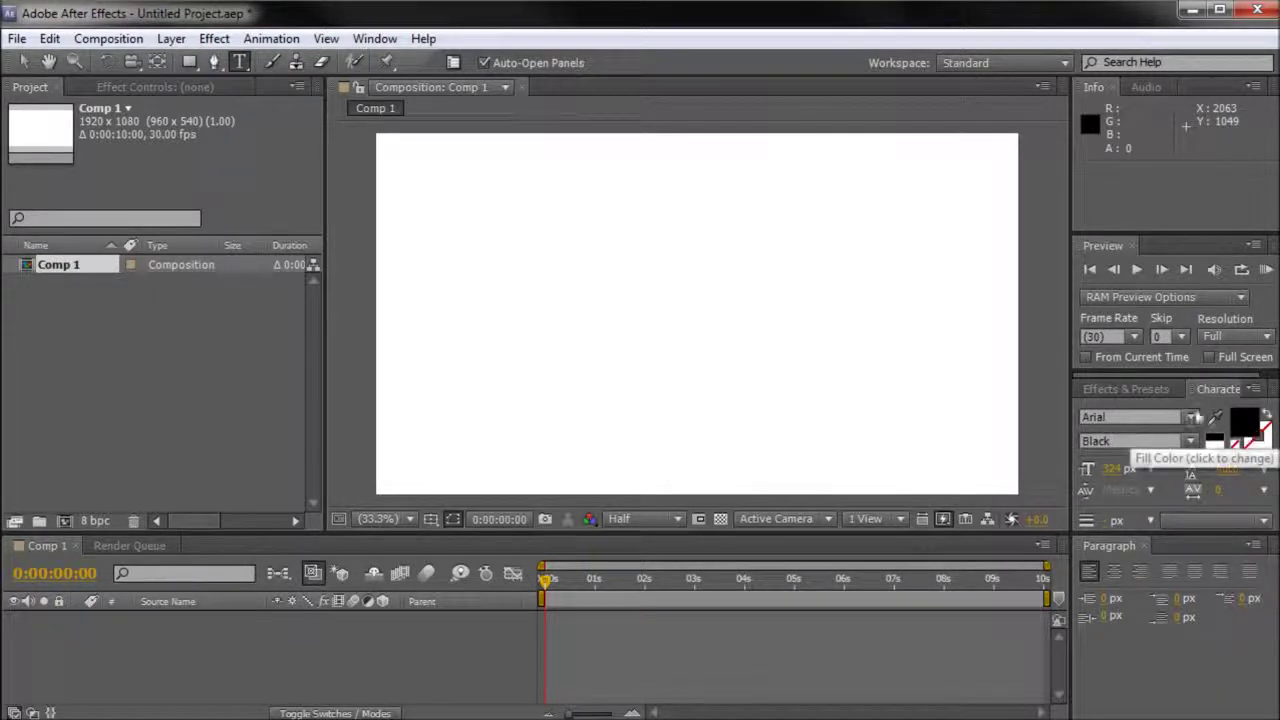
{"action": "left_click", "coordinate": [521, 240]}
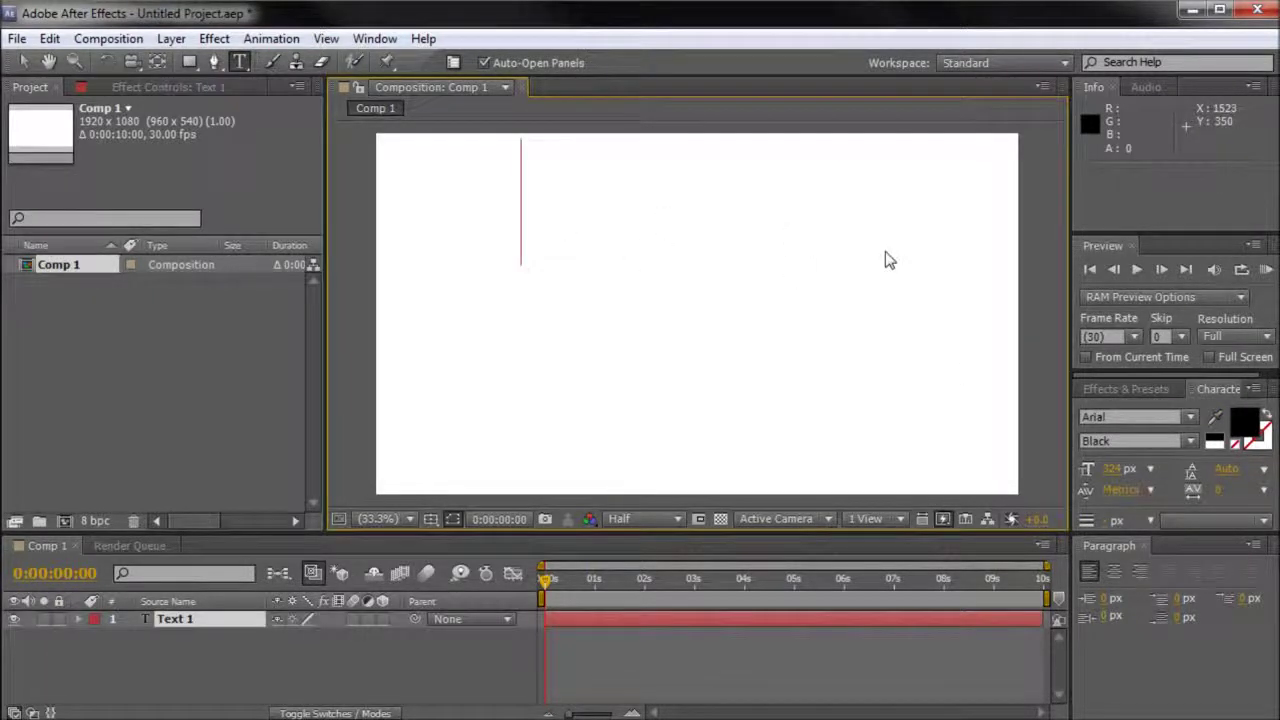
{"action": "type", "text": "RIVER"}
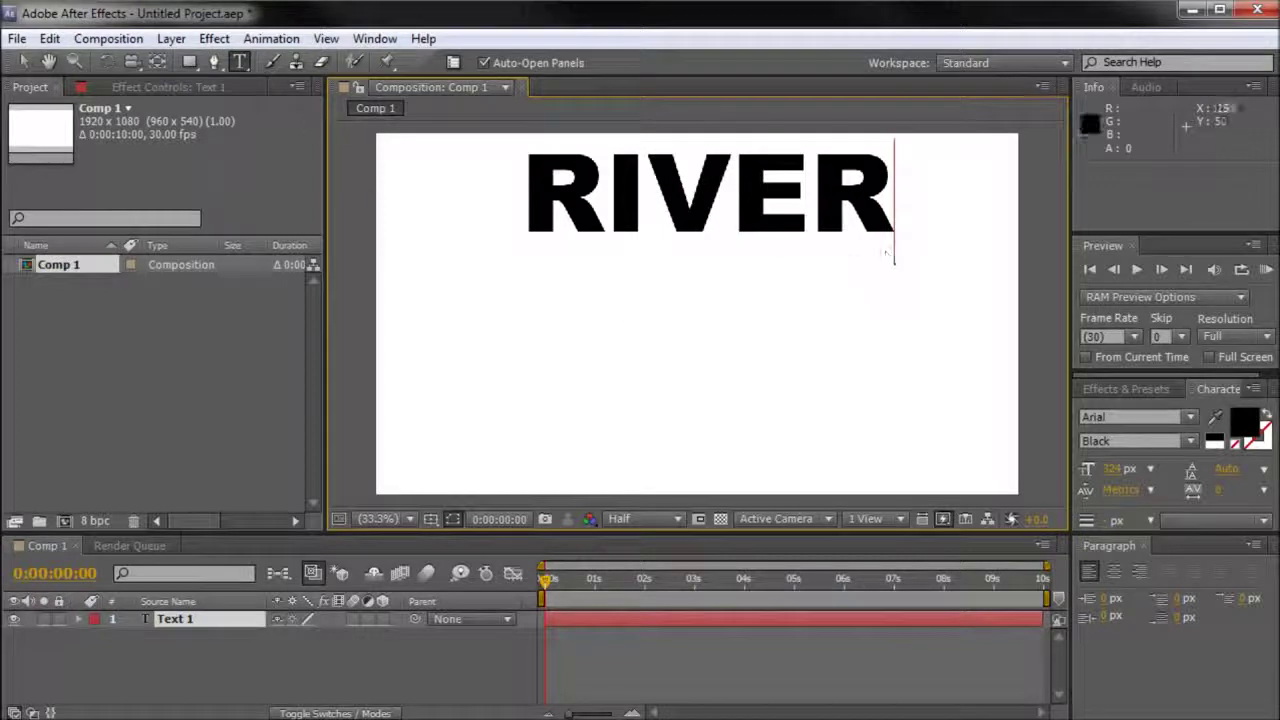
{"action": "left_click", "coordinate": [23, 64]}
{"action": "left_click_drag", "start_coordinate": [627, 208], "coordinate": [614, 218]}
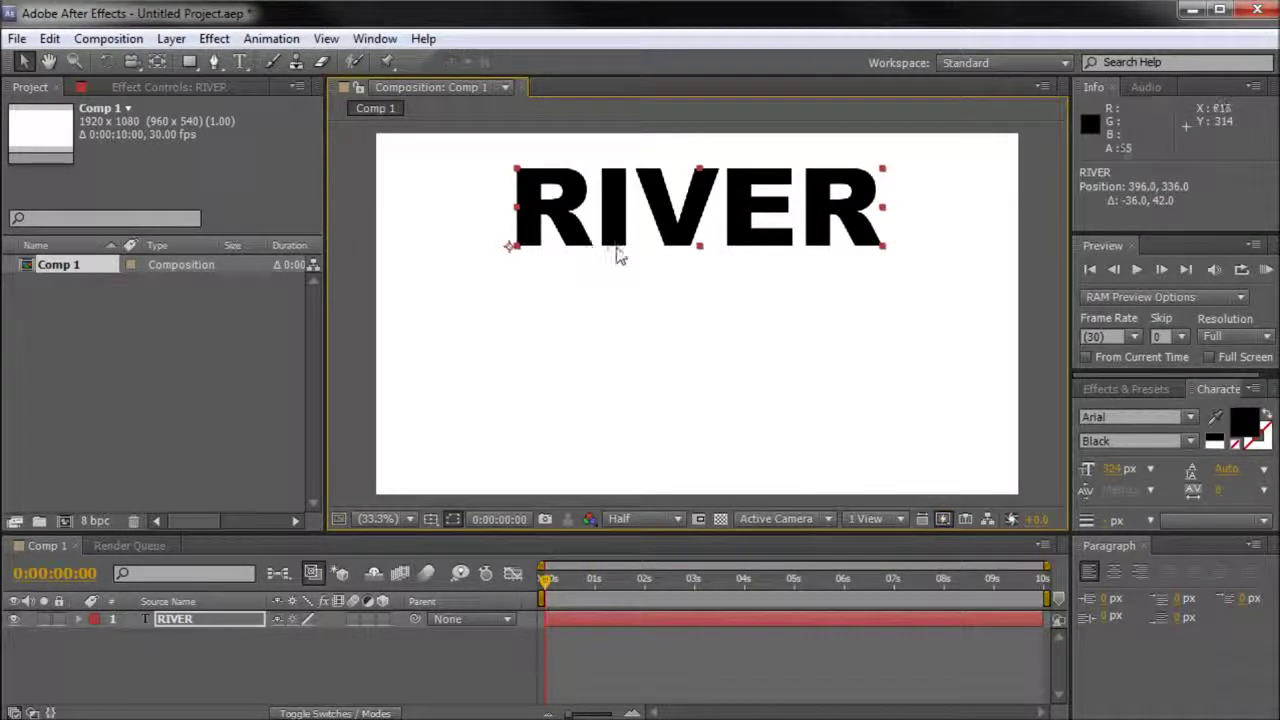
Duplicate the RIVER text twice and stack the copies below the original with small gaps between the lines.
{"action": "key", "text": "ctrl+d"}
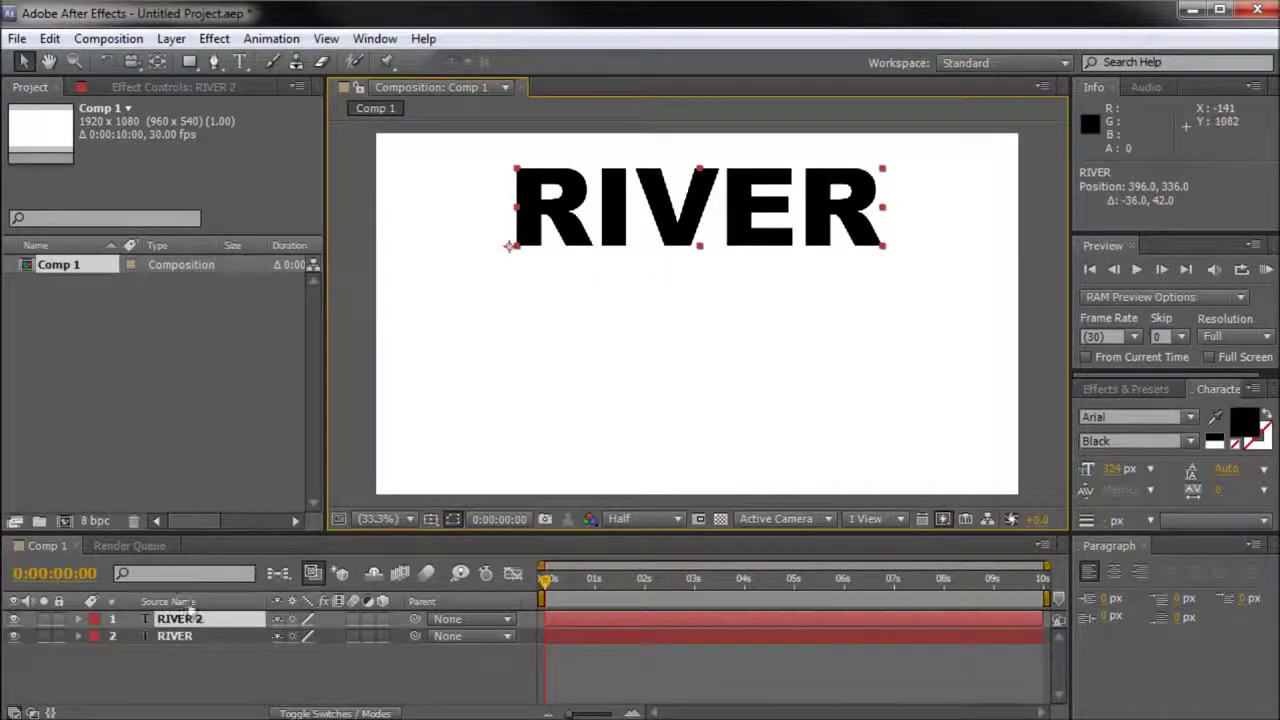
{"action": "left_click_drag", "start_coordinate": [610, 222], "coordinate": [610, 307]}
{"action": "key", "text": "Return"}
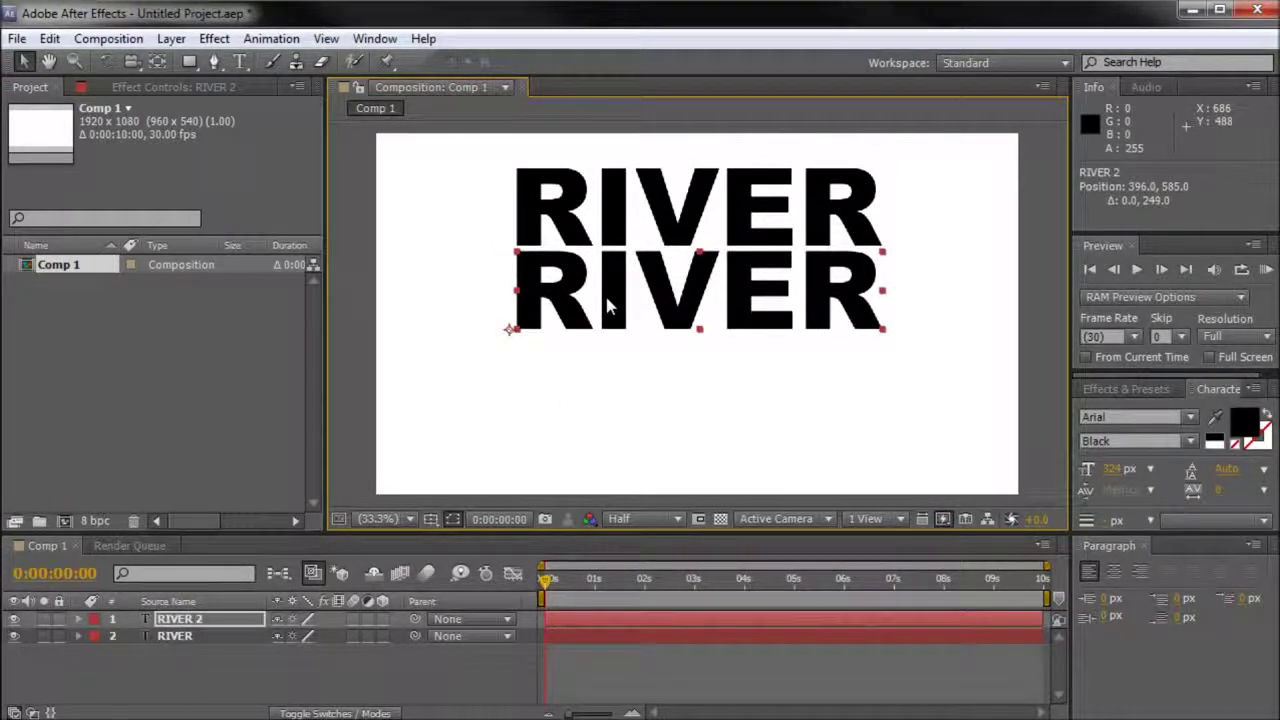
{"action": "key", "text": "ctrl+d"}
{"action": "left_click_drag", "start_coordinate": [610, 294], "coordinate": [608, 387]}
{"action": "left_click", "coordinate": [619, 305]}
{"action": "left_click_drag", "start_coordinate": [617, 291], "coordinate": [617, 297]}
{"action": "left_click_drag", "start_coordinate": [619, 374], "coordinate": [619, 383]}
{"action": "left_click_drag", "start_coordinate": [617, 310], "coordinate": [617, 315]}
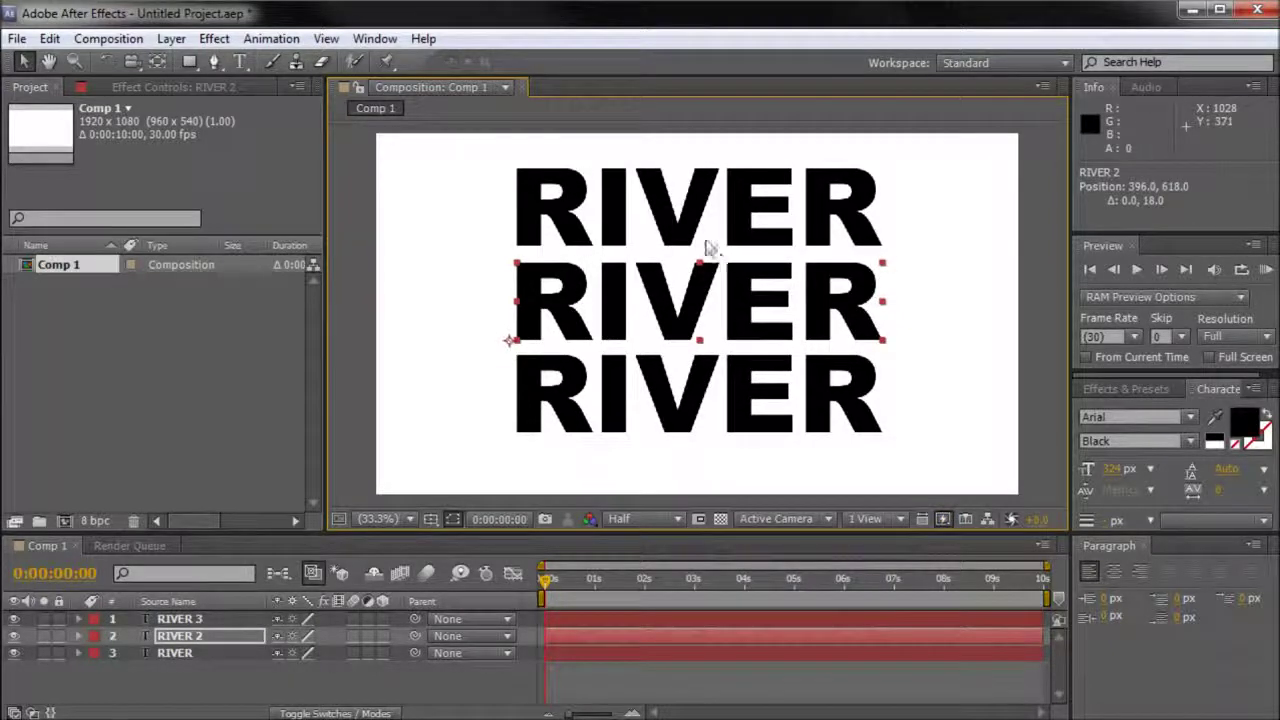
Scale the original RIVER text at the top down to about 89% and reposition it to about 432, 279.
{"action": "left_click", "coordinate": [661, 213]}
{"action": "left_click_drag", "start_coordinate": [880, 249], "coordinate": [844, 234]}
{"action": "left_click_drag", "start_coordinate": [716, 233], "coordinate": [717, 217]}
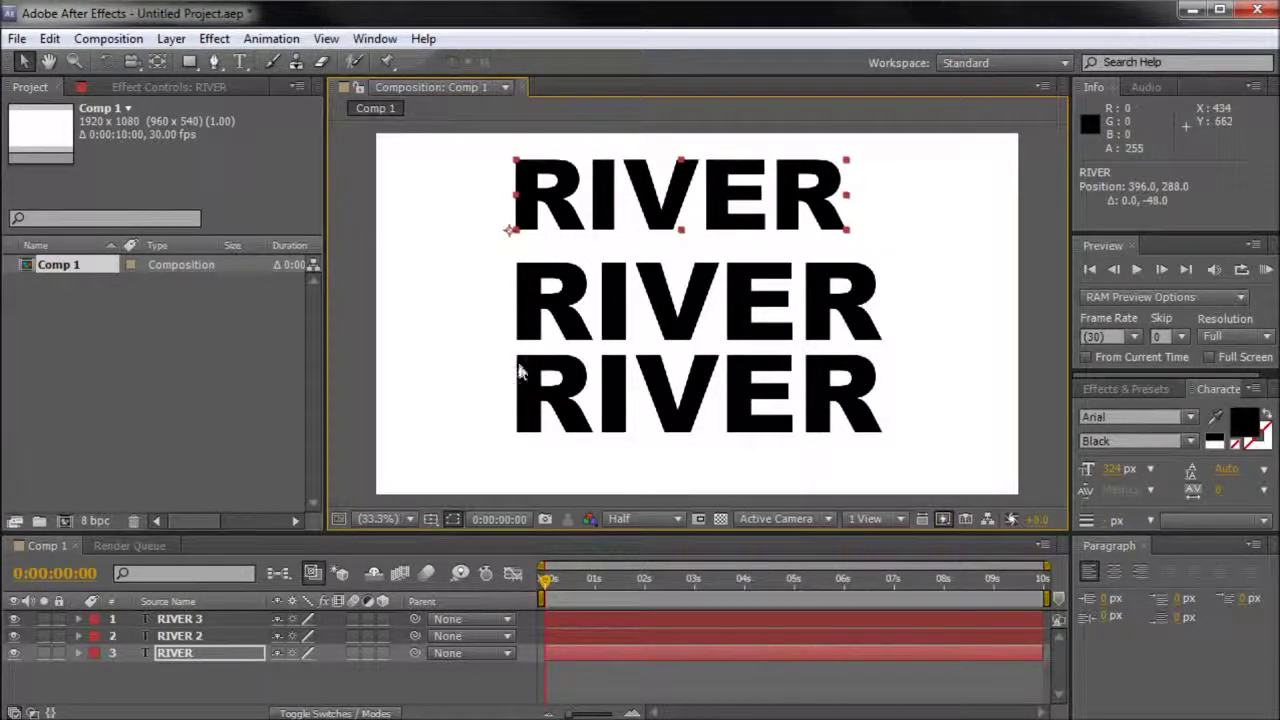
{"action": "left_click_drag", "start_coordinate": [610, 216], "coordinate": [621, 215]}
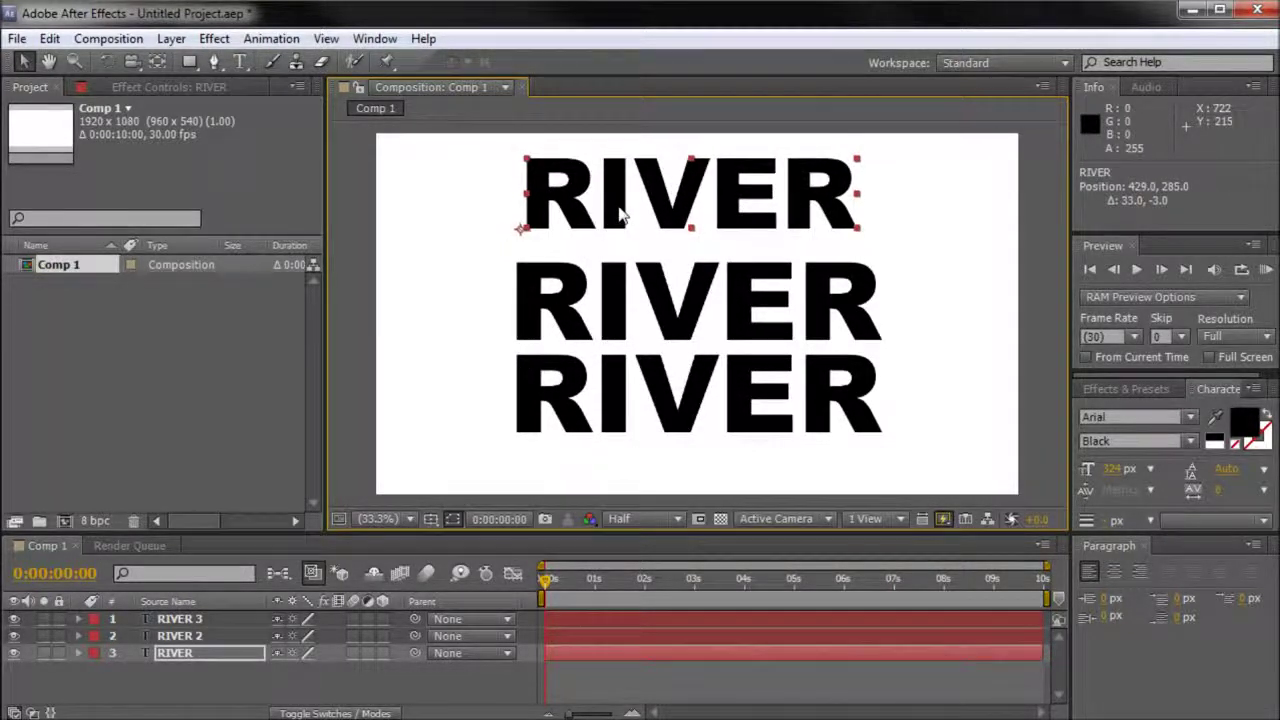
{"action": "left_click_drag", "start_coordinate": [857, 228], "coordinate": [849, 228]}
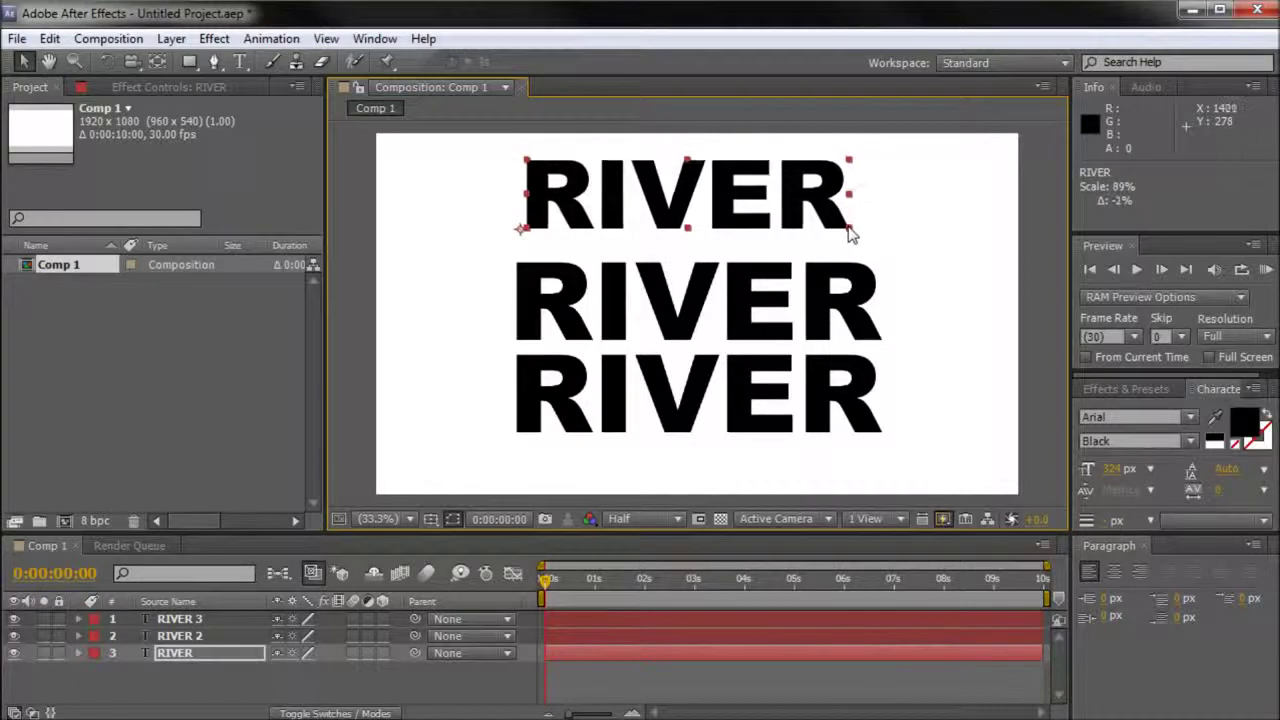
{"action": "left_click_drag", "start_coordinate": [738, 220], "coordinate": [738, 218]}
Delete the two duplicate RIVER text layers, keeping only the original.
{"action": "left_click", "coordinate": [698, 310]}
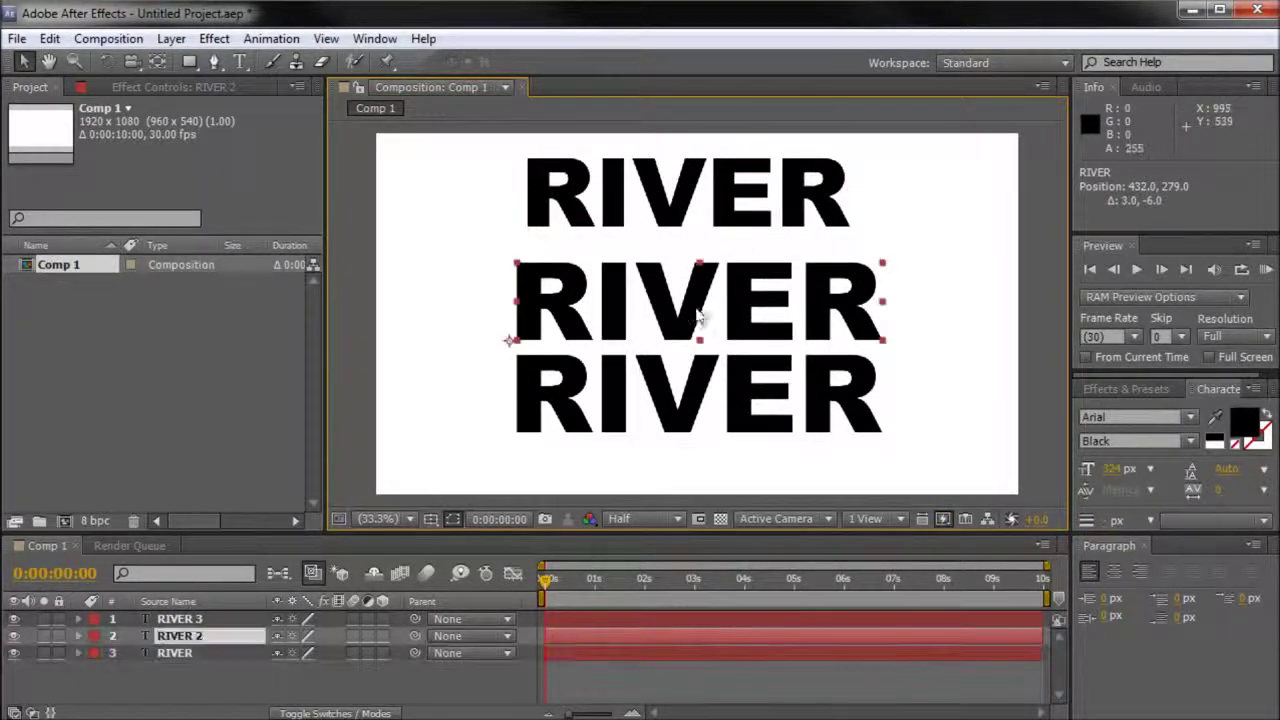
{"action": "key", "text": "Delete"}
{"action": "left_click", "coordinate": [653, 380]}
{"action": "key", "text": "Delete"}
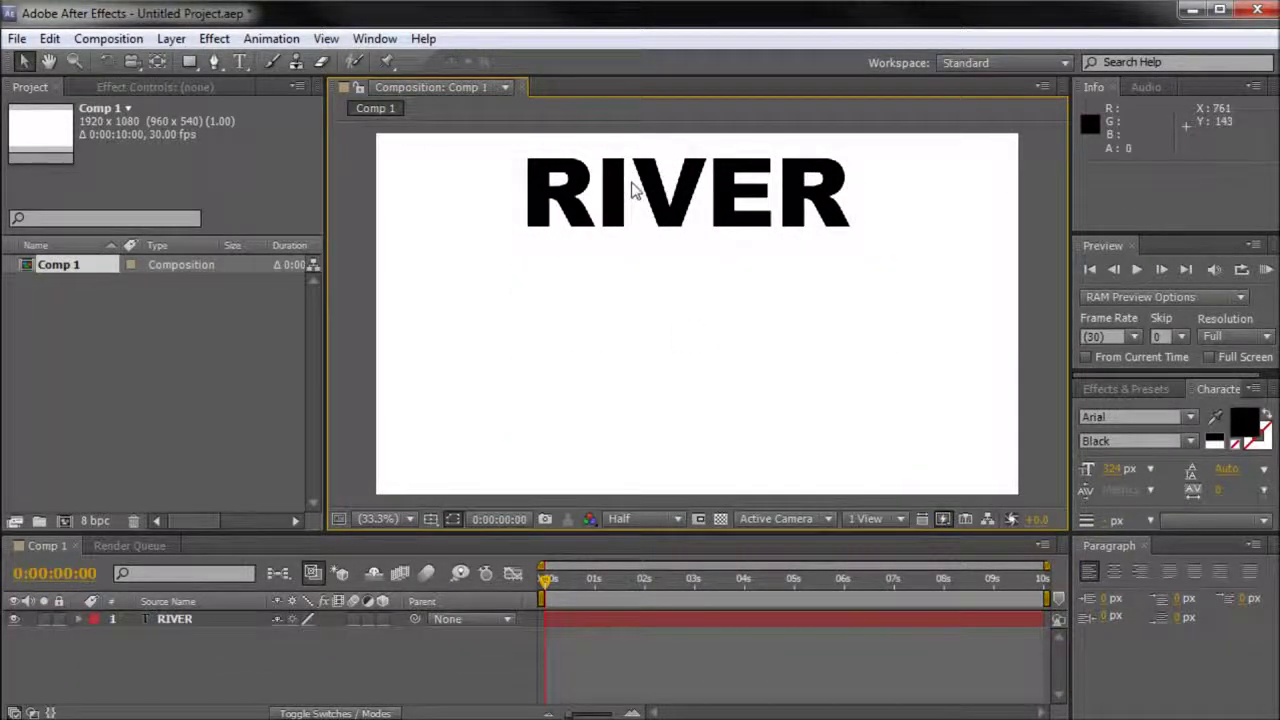
Shift the remaining RIVER text horizontally to about 450, 279 so it is centered in the composition.
{"action": "left_click_drag", "start_coordinate": [659, 208], "coordinate": [663, 207]}
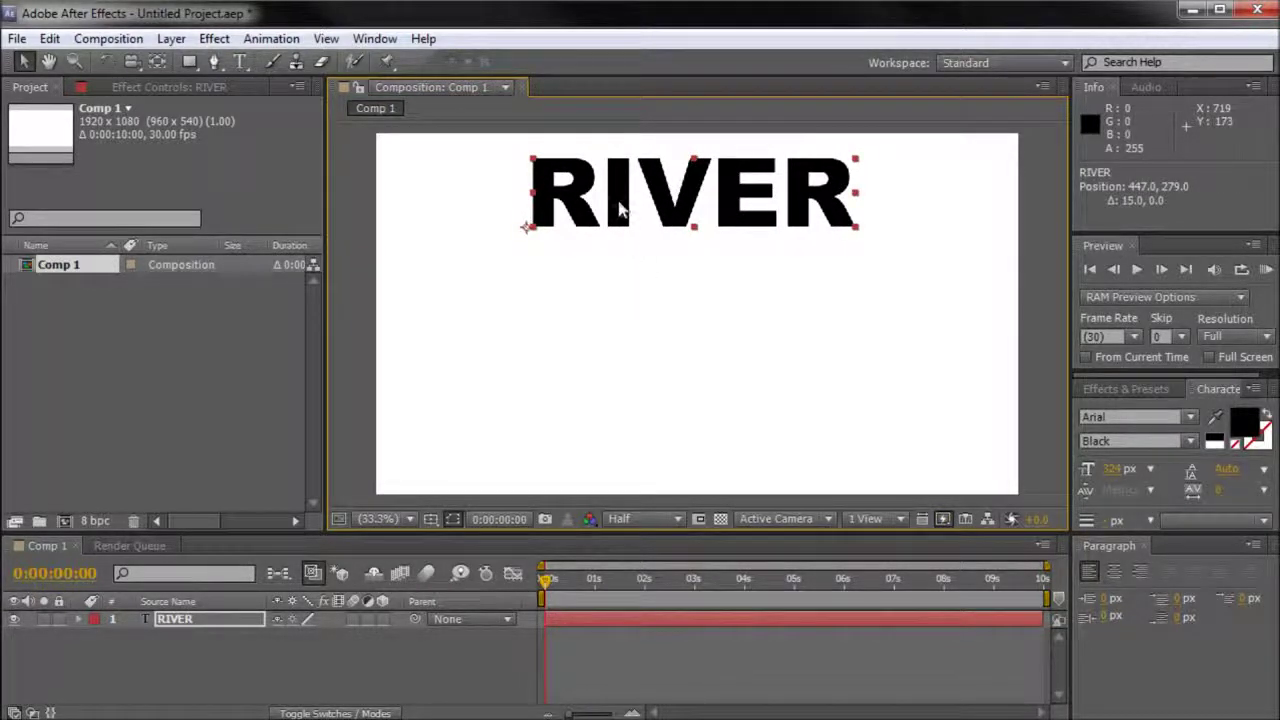
{"action": "left_click_drag", "start_coordinate": [619, 205], "coordinate": [620, 205]}
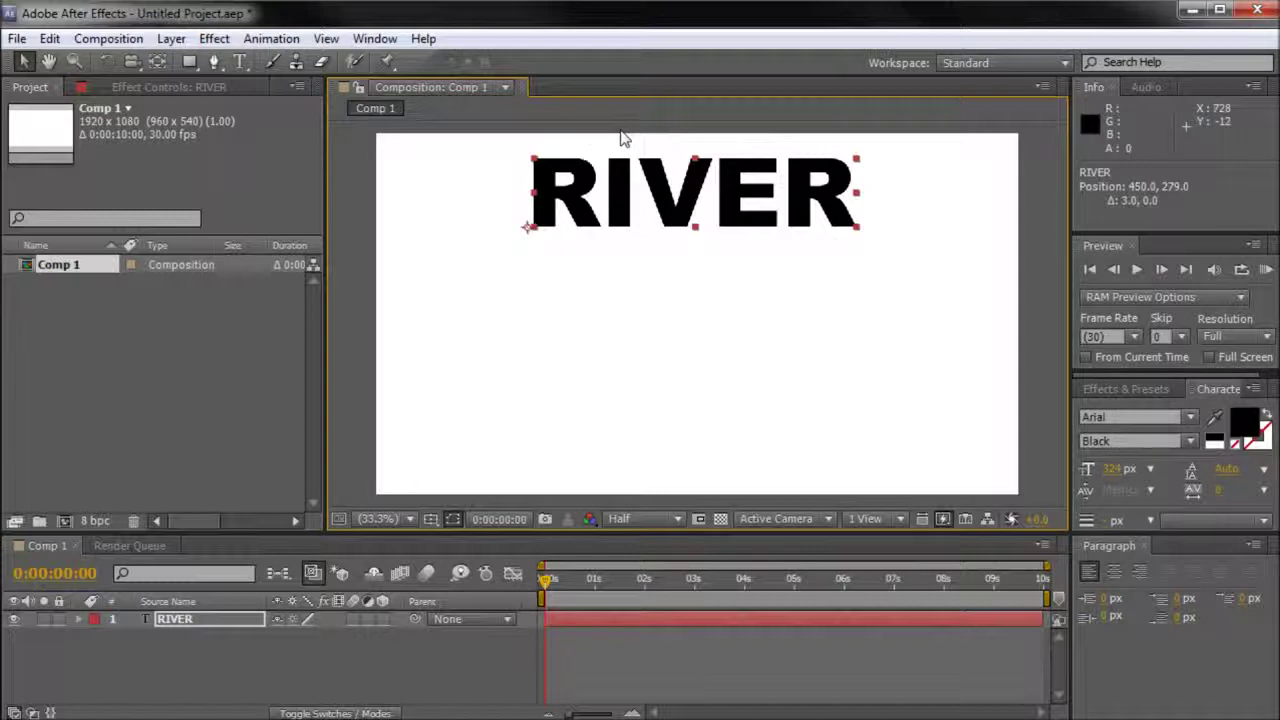
Make the RIVER text layer 3D and reveal its rotation properties.
{"action": "scroll", "coordinate": [614, 190], "scroll_direction": "up", "scroll_amount": 2}
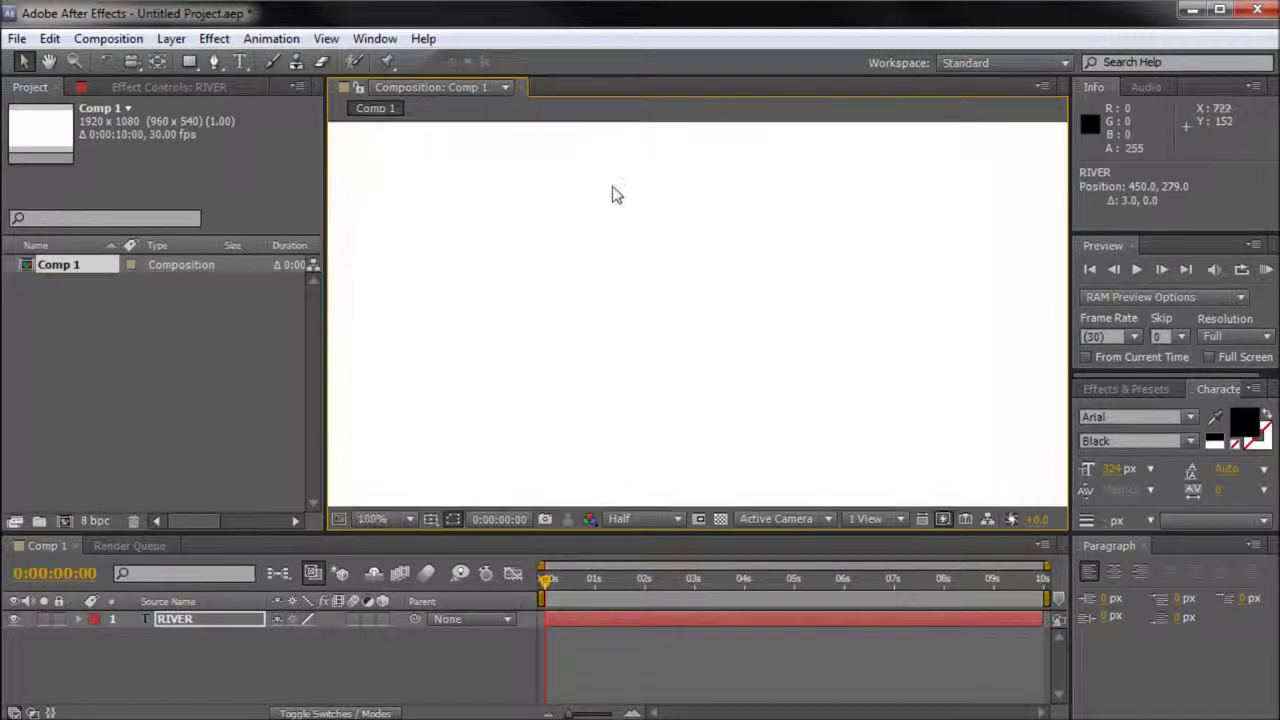
{"action": "key", "text": "h"}
{"action": "left_click_drag", "start_coordinate": [630, 186], "coordinate": [921, 388]}
{"action": "left_click_drag", "start_coordinate": [584, 227], "coordinate": [564, 325]}
{"action": "key", "text": "v"}
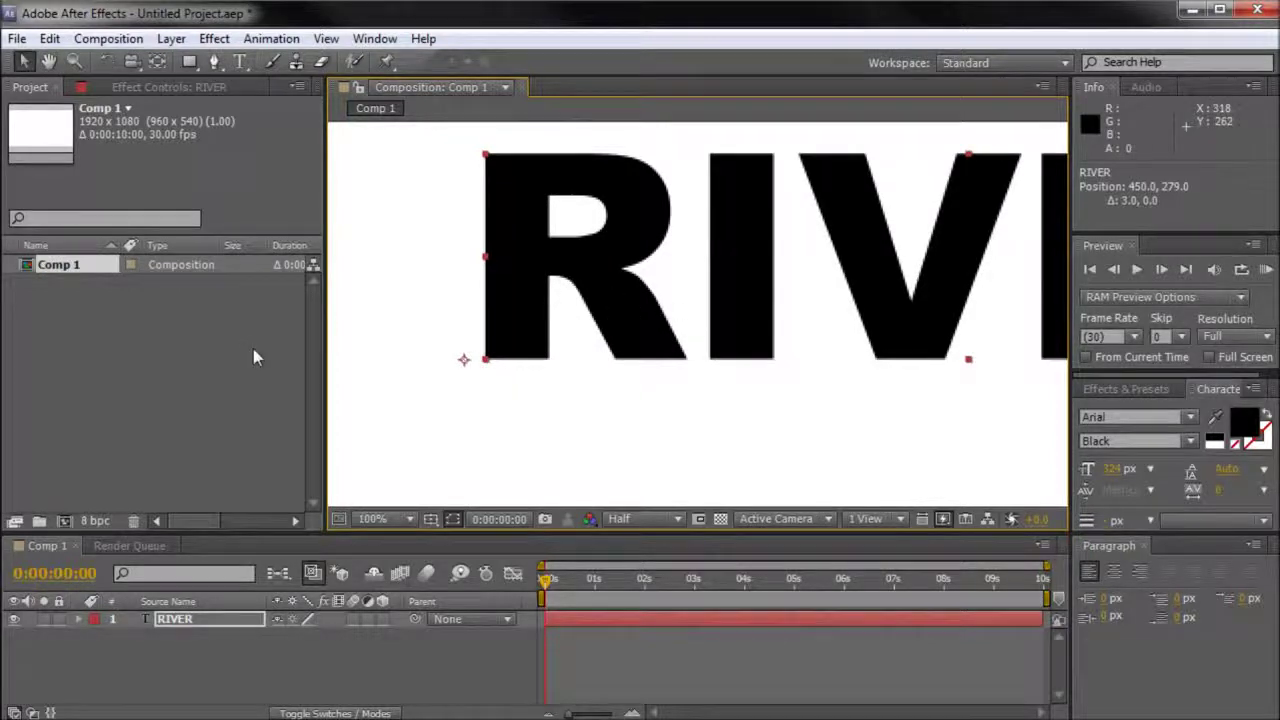
{"action": "left_click", "coordinate": [165, 620]}
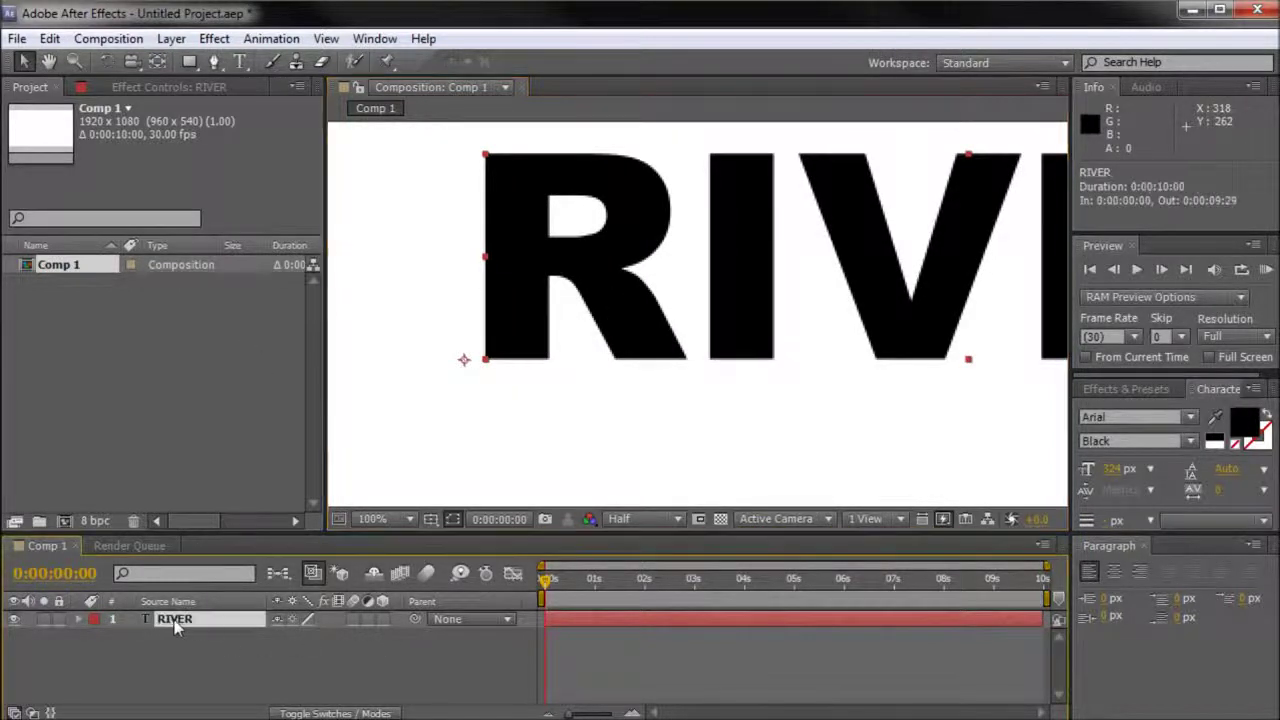
{"action": "left_click", "coordinate": [382, 619]}
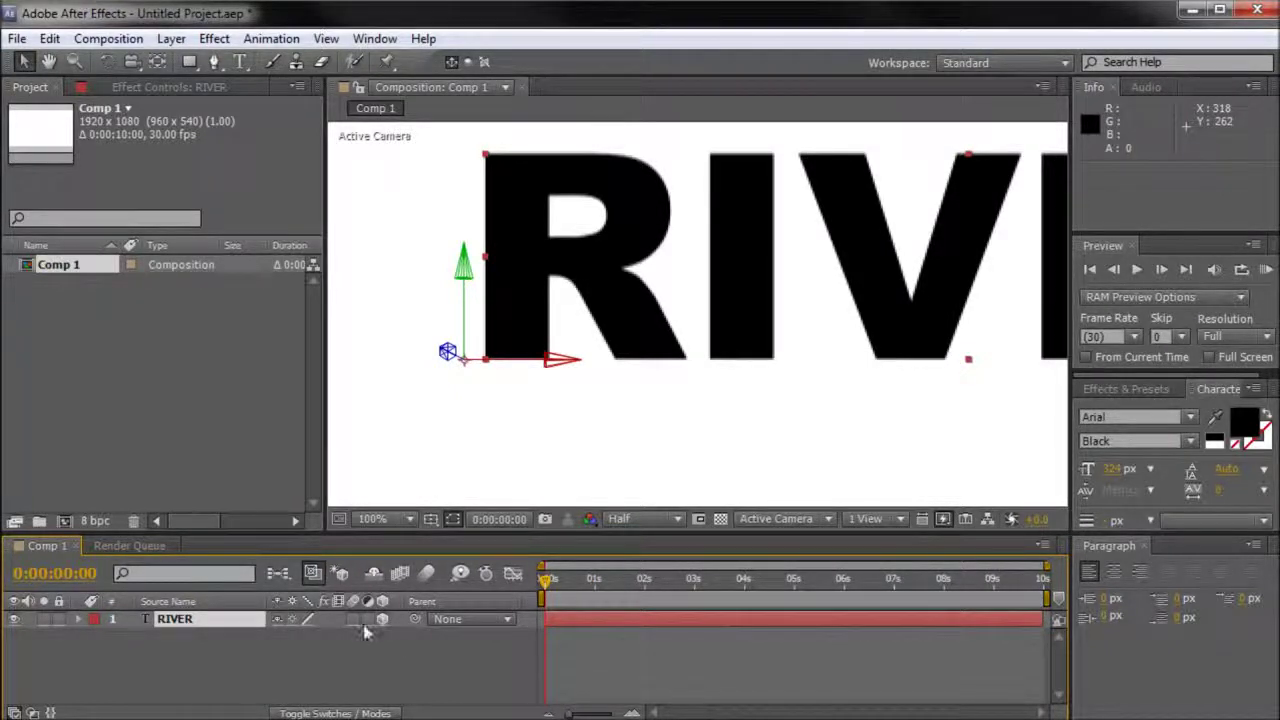
{"action": "key", "text": "r"}
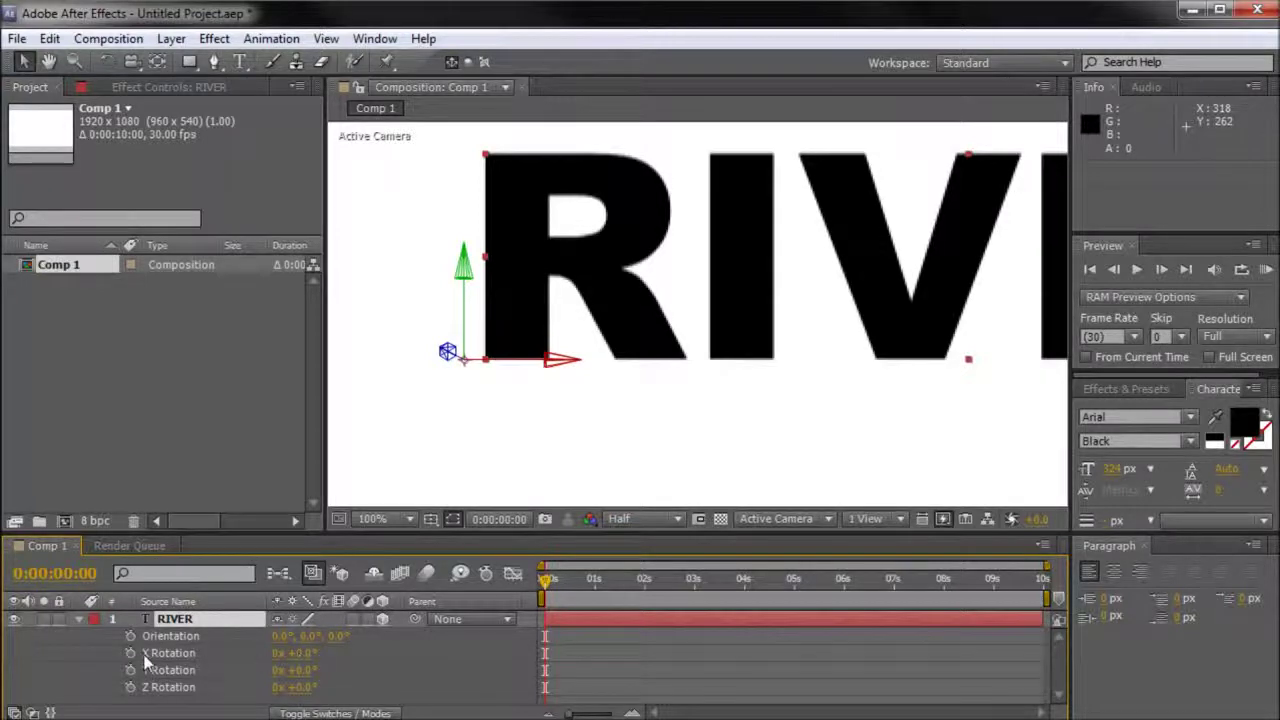
{"action": "mouse_move", "coordinate": [303, 653]}
{"action": "left_mouse_down"}
{"action": "mouse_move", "coordinate": [359, 654]}
{"action": "mouse_move", "coordinate": [259, 648]}
{"action": "mouse_move", "coordinate": [340, 655]}
{"action": "mouse_move", "coordinate": [302, 655]}
{"action": "left_mouse_up"}
{"action": "key", "text": "ctrl+z"}
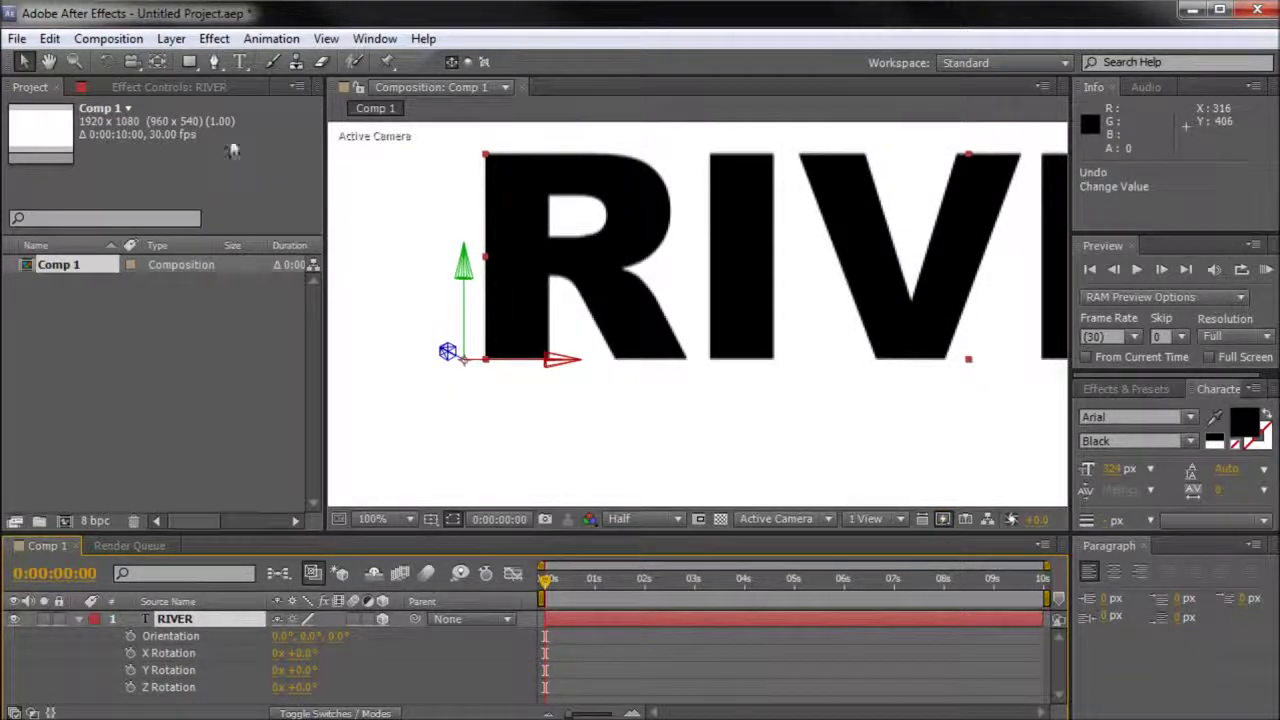
Move the RIVER layer's anchor point to the middle of the top edge of the letter I.
{"action": "left_click", "coordinate": [157, 62]}
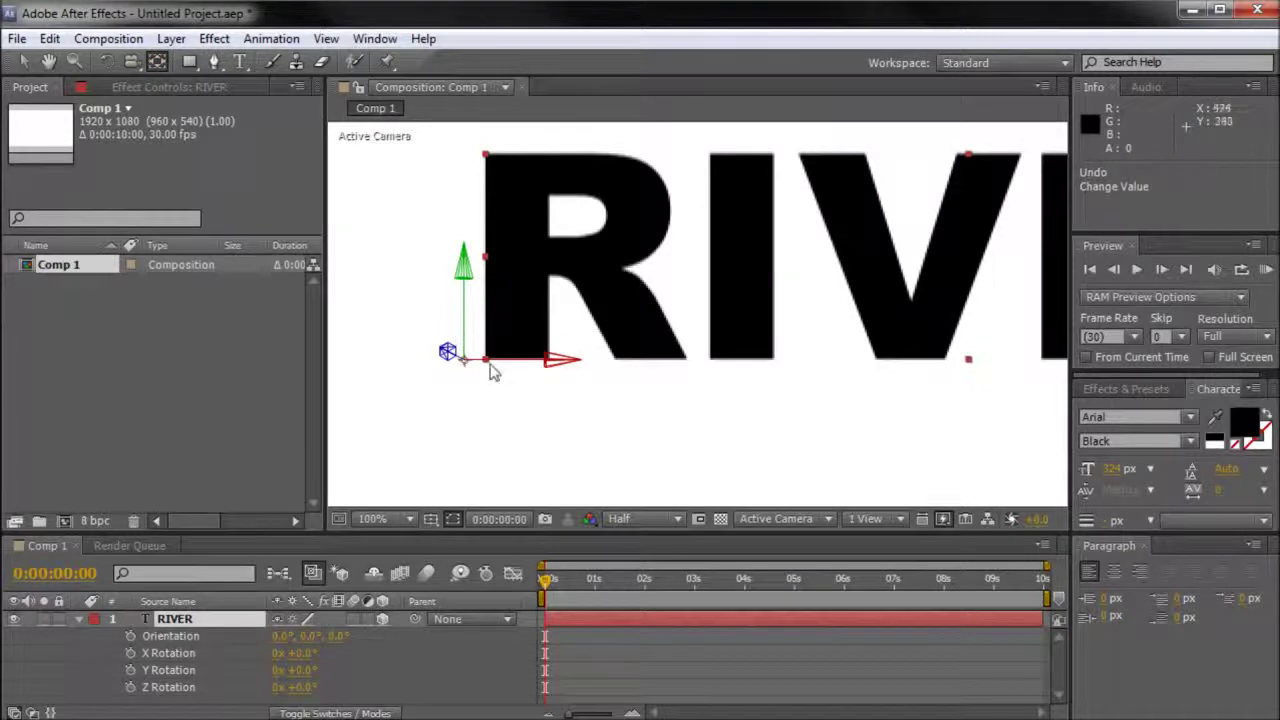
{"action": "left_click_drag", "start_coordinate": [488, 368], "coordinate": [712, 336]}
{"action": "scroll", "coordinate": [756, 146], "scroll_direction": "up", "scroll_amount": 1}
{"action": "key", "text": "space"}
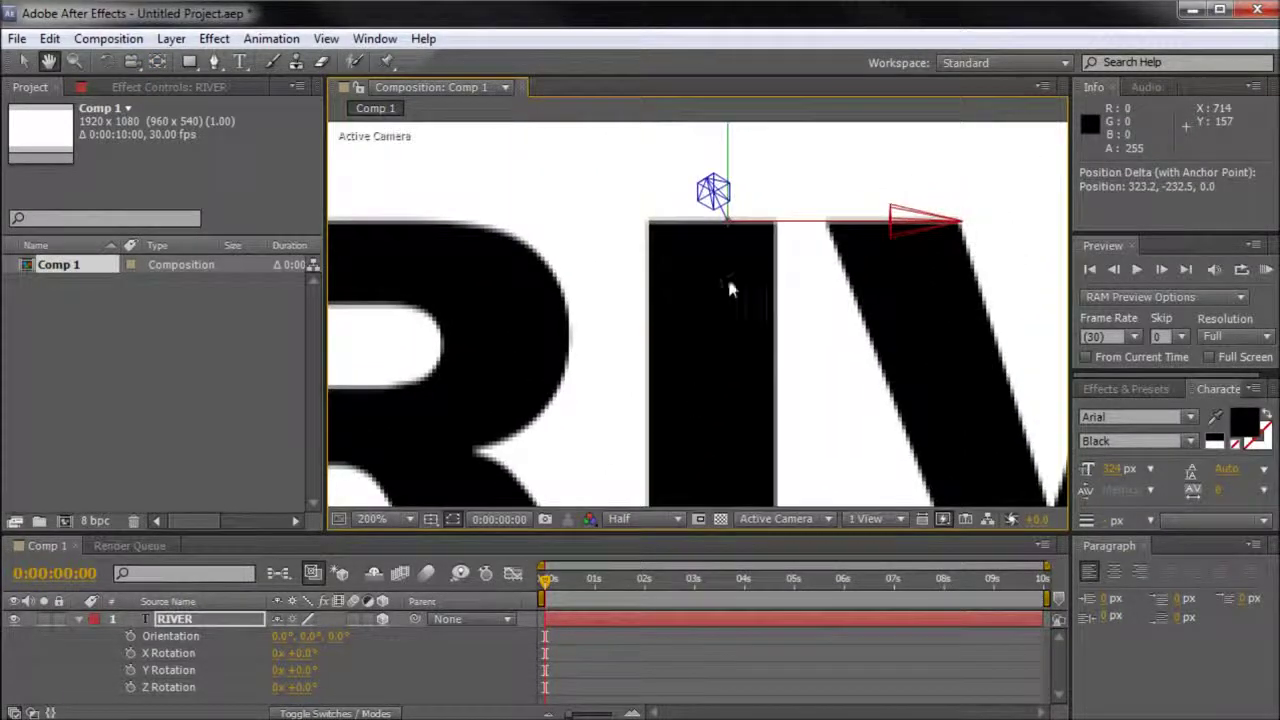
{"action": "scroll", "coordinate": [712, 334], "scroll_direction": "up", "scroll_amount": 1}
{"action": "key", "text": "space"}
{"action": "left_click_drag", "start_coordinate": [743, 164], "coordinate": [746, 334]}
{"action": "scroll", "coordinate": [708, 184], "scroll_direction": "up", "scroll_amount": 1}
{"action": "key", "text": "space"}
{"action": "left_click_drag", "start_coordinate": [748, 213], "coordinate": [748, 229]}
{"action": "scroll", "coordinate": [735, 271], "scroll_direction": "down", "scroll_amount": 4}
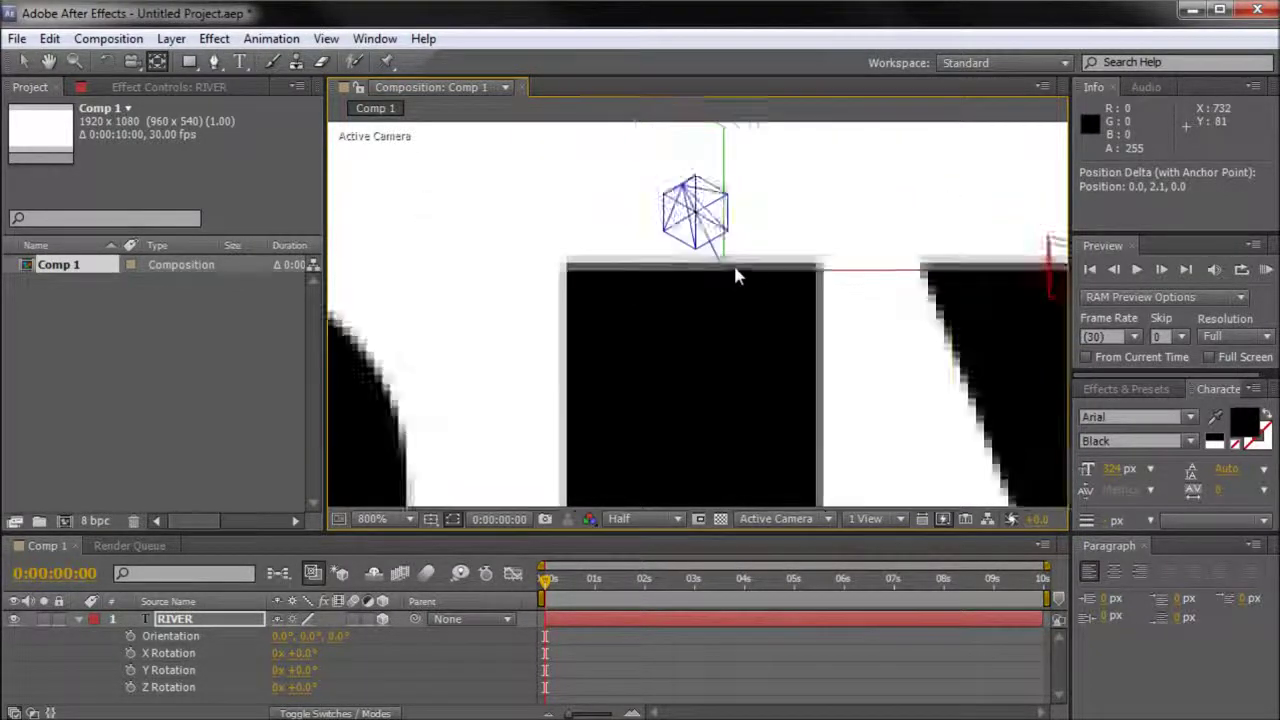
{"action": "key", "text": "space"}
{"action": "left_click_drag", "start_coordinate": [772, 421], "coordinate": [736, 325]}
{"action": "scroll", "coordinate": [736, 332], "scroll_direction": "down", "scroll_amount": 2}
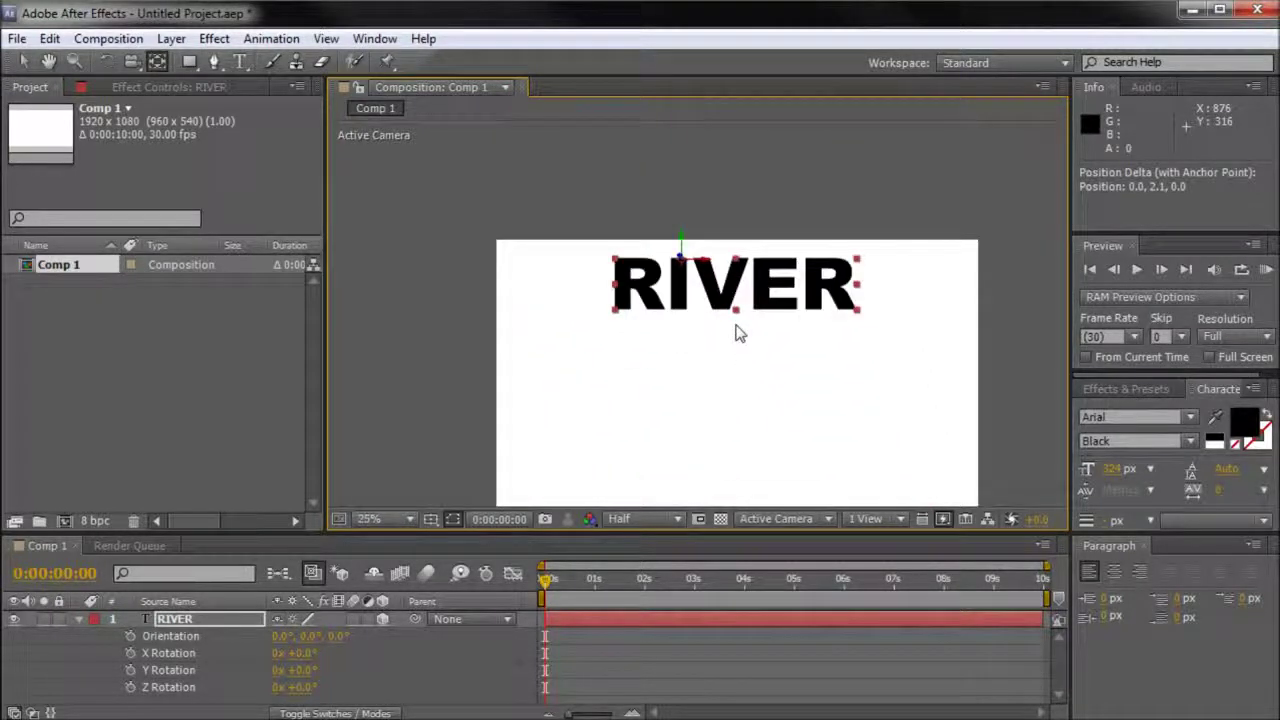
Try swinging the RIVER text around its X axis from the new anchor point, then undo the rotation.
{"action": "left_click", "coordinate": [792, 200]}
{"action": "left_click", "coordinate": [677, 285]}
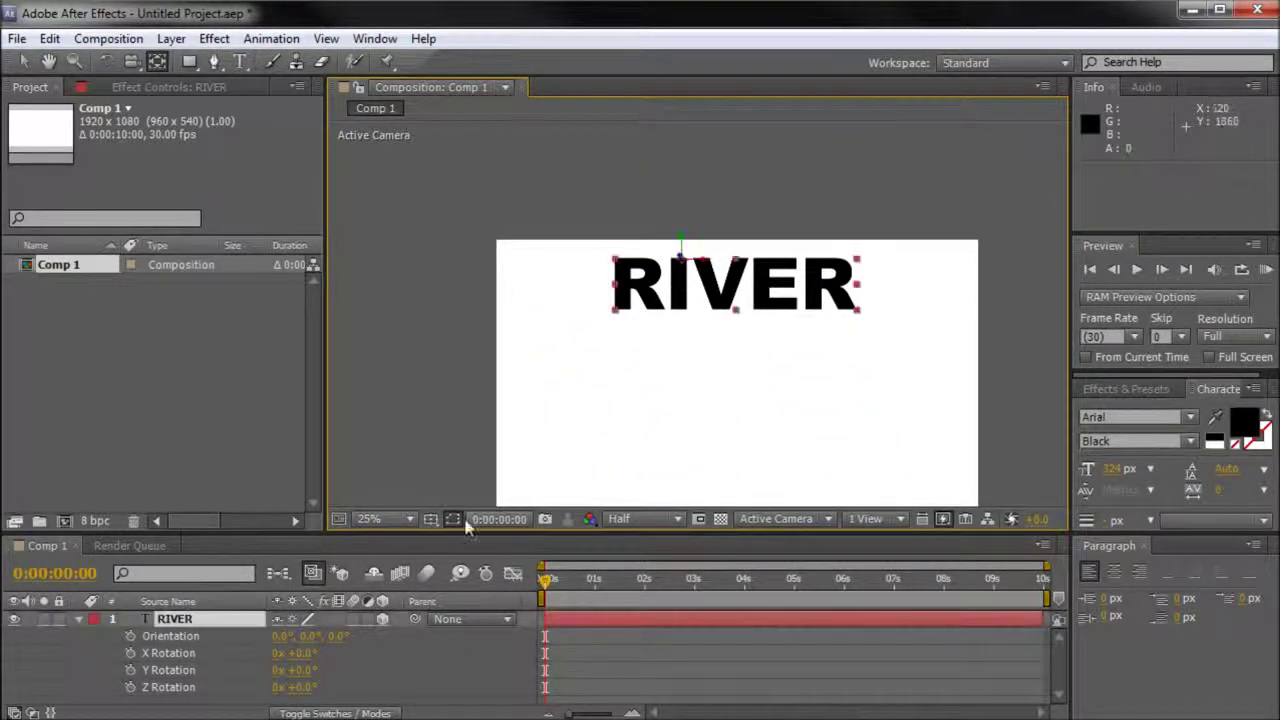
{"action": "left_click_drag", "start_coordinate": [306, 658], "coordinate": [279, 632]}
{"action": "key", "text": "ctrl+z"}
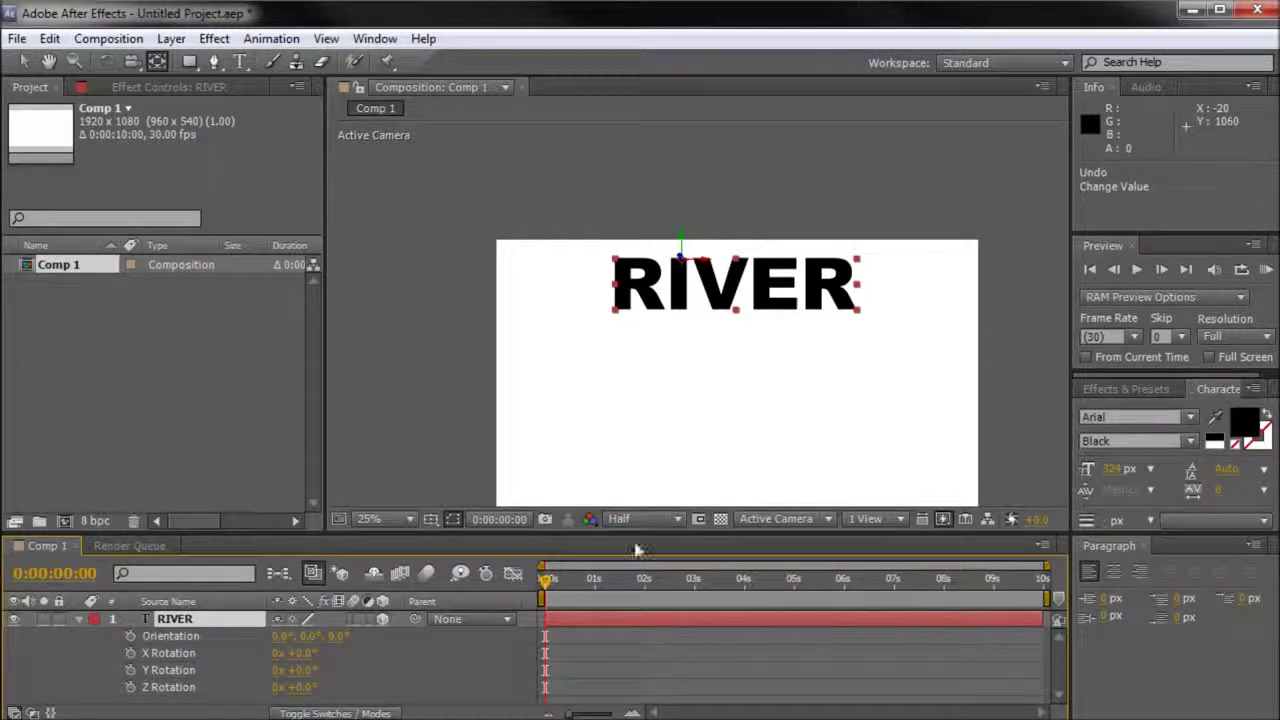
Fit the whole composition in the viewer and start X Rotation keyframing for the RIVER layer at 0:00:00:00.
{"action": "mouse_move", "coordinate": [545, 583]}
{"action": "left_mouse_down"}
{"action": "mouse_move", "coordinate": [561, 579]}
{"action": "mouse_move", "coordinate": [527, 581]}
{"action": "left_mouse_up"}
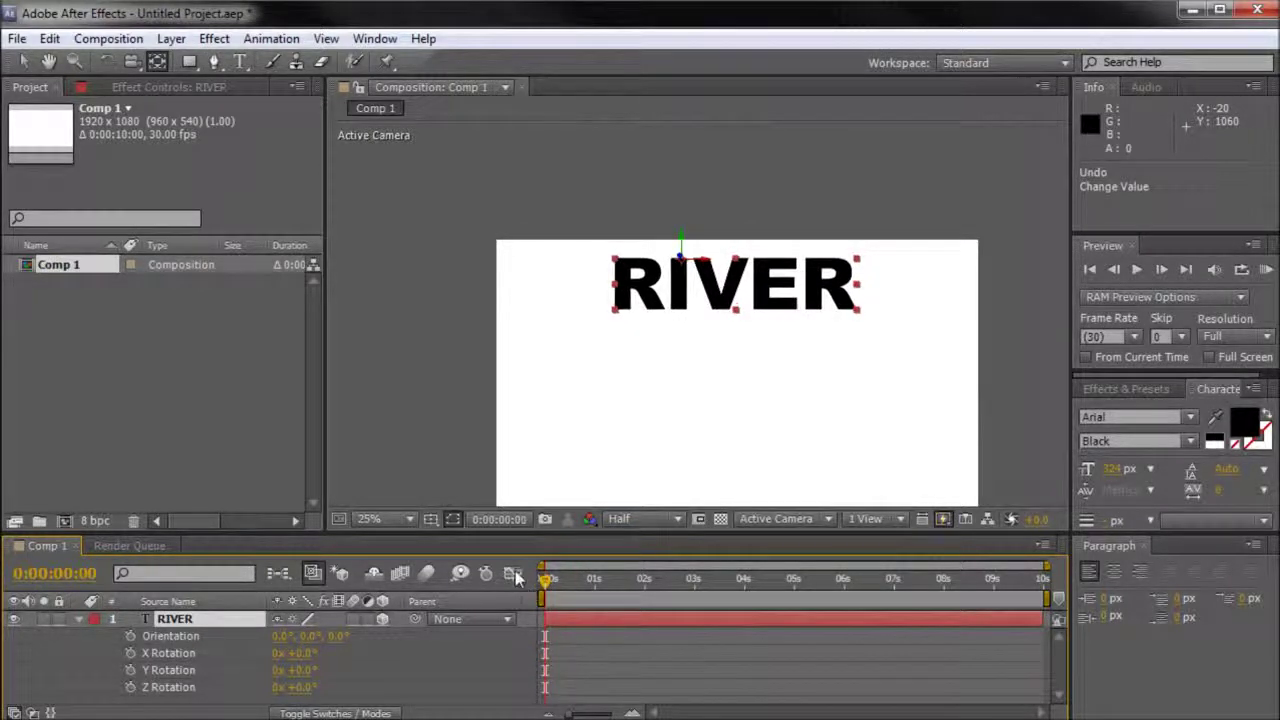
{"action": "left_click_drag", "start_coordinate": [775, 424], "coordinate": [715, 372]}
{"action": "left_click", "coordinate": [407, 520]}
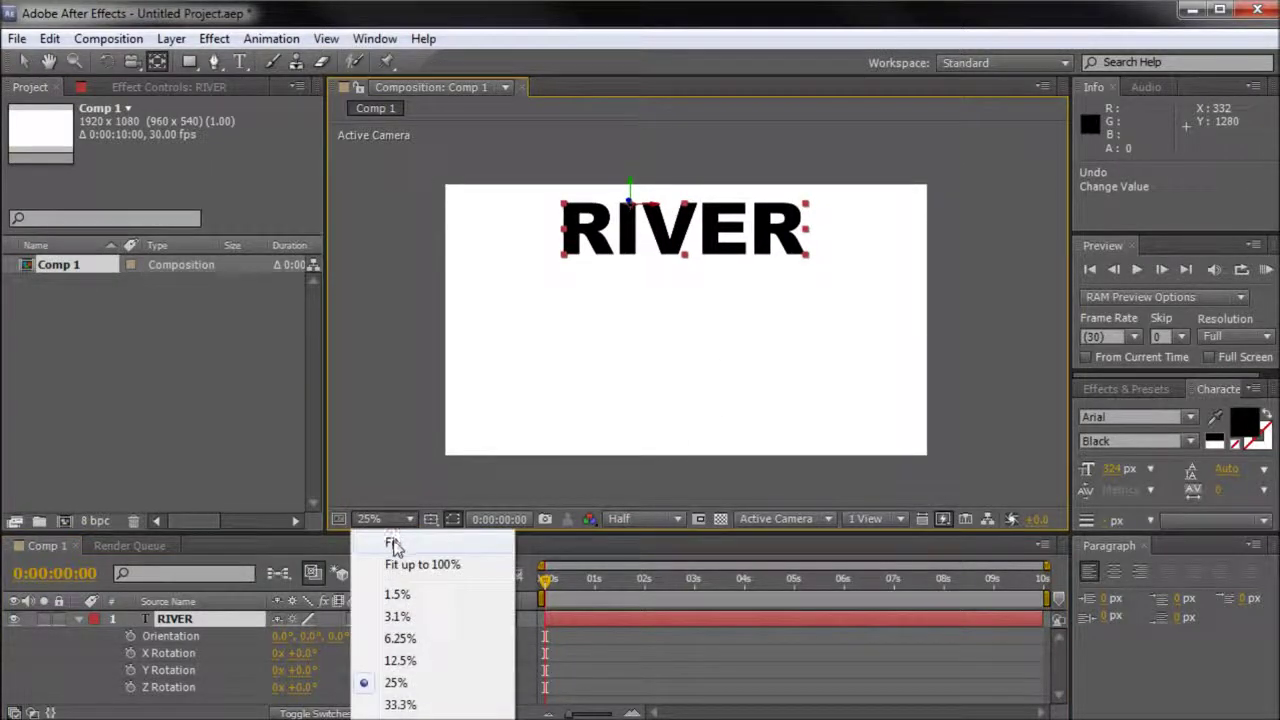
{"action": "left_click", "coordinate": [392, 543]}
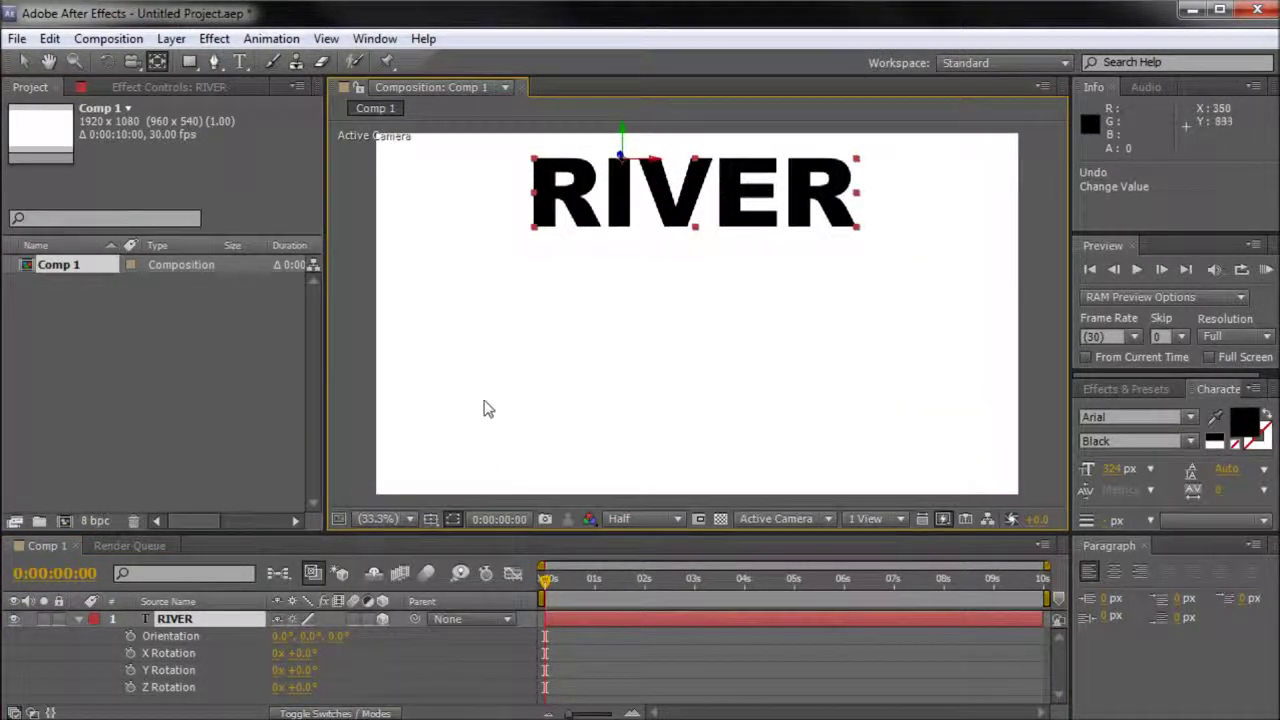
{"action": "left_click", "coordinate": [130, 653]}
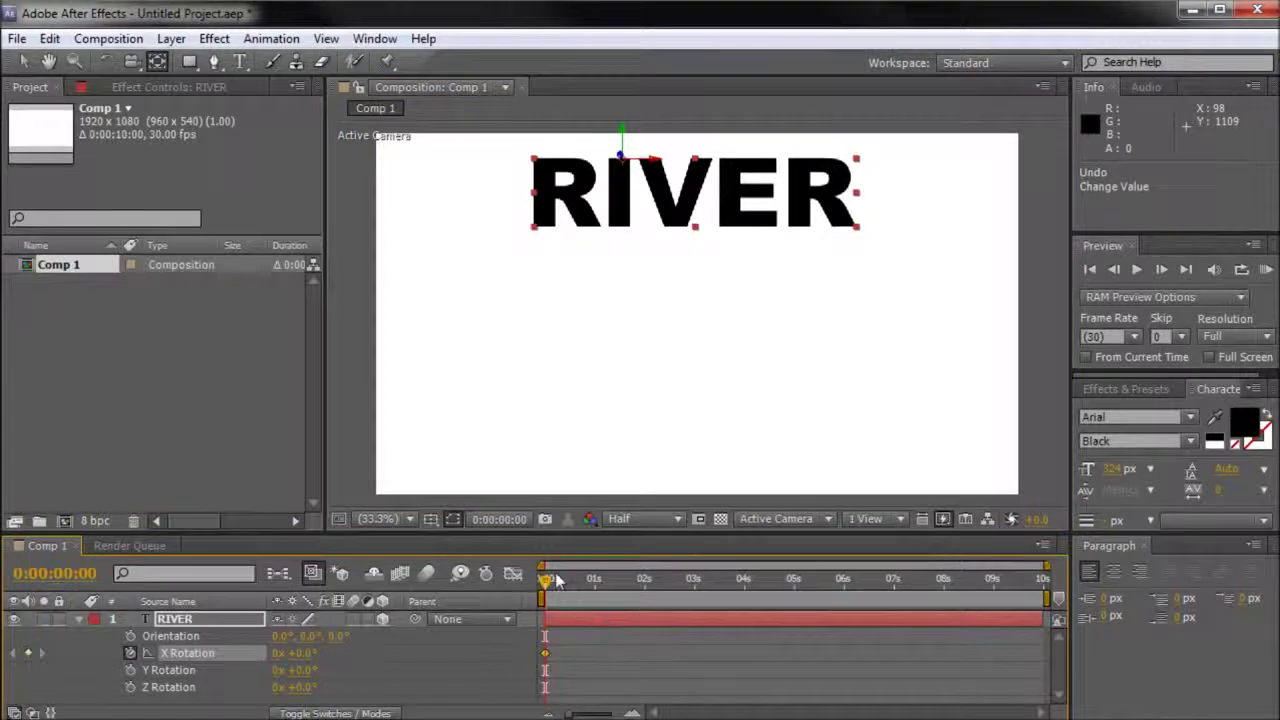
Set the RIVER layer's X Rotation keyframe at 0:00:00:00 to -80°.
{"action": "left_click_drag", "start_coordinate": [547, 583], "coordinate": [556, 584]}
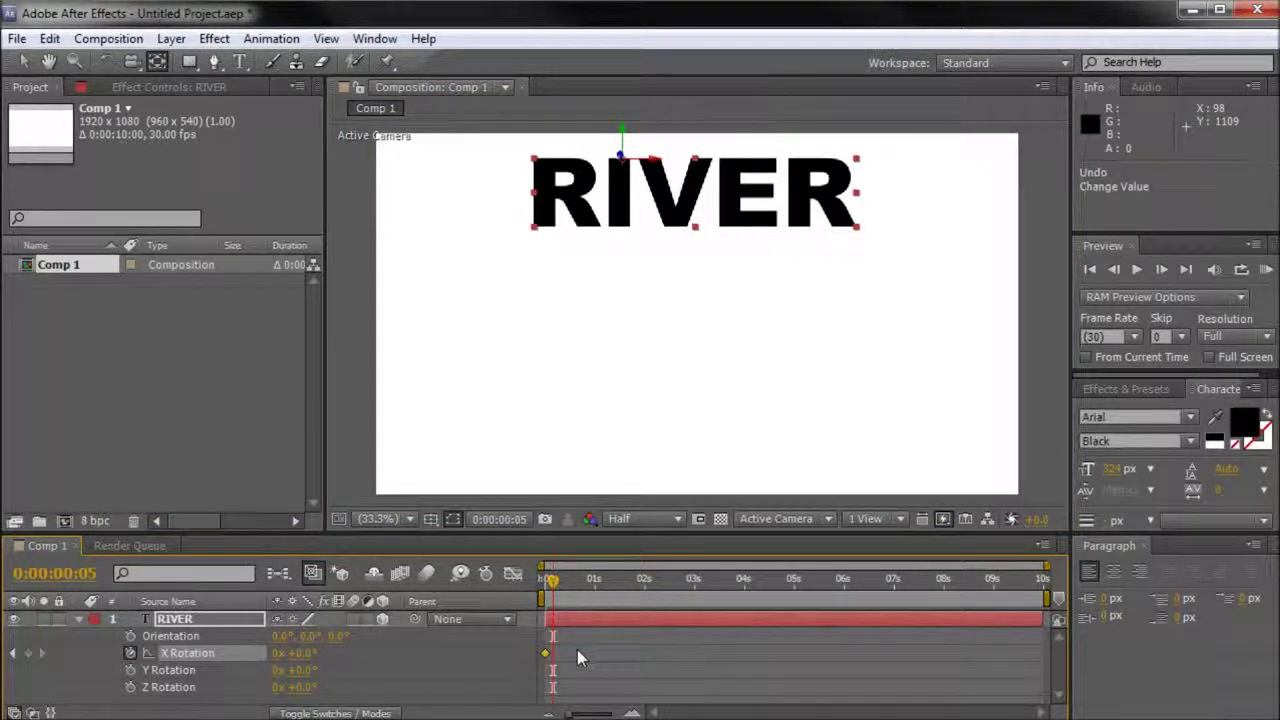
{"action": "scroll", "coordinate": [577, 649], "scroll_direction": "up", "scroll_amount": 1}
{"action": "left_click_drag", "start_coordinate": [674, 713], "coordinate": [656, 714]}
{"action": "mouse_move", "coordinate": [585, 585]}
{"action": "left_mouse_down"}
{"action": "mouse_move", "coordinate": [690, 590]}
{"action": "mouse_move", "coordinate": [563, 586]}
{"action": "left_mouse_up"}
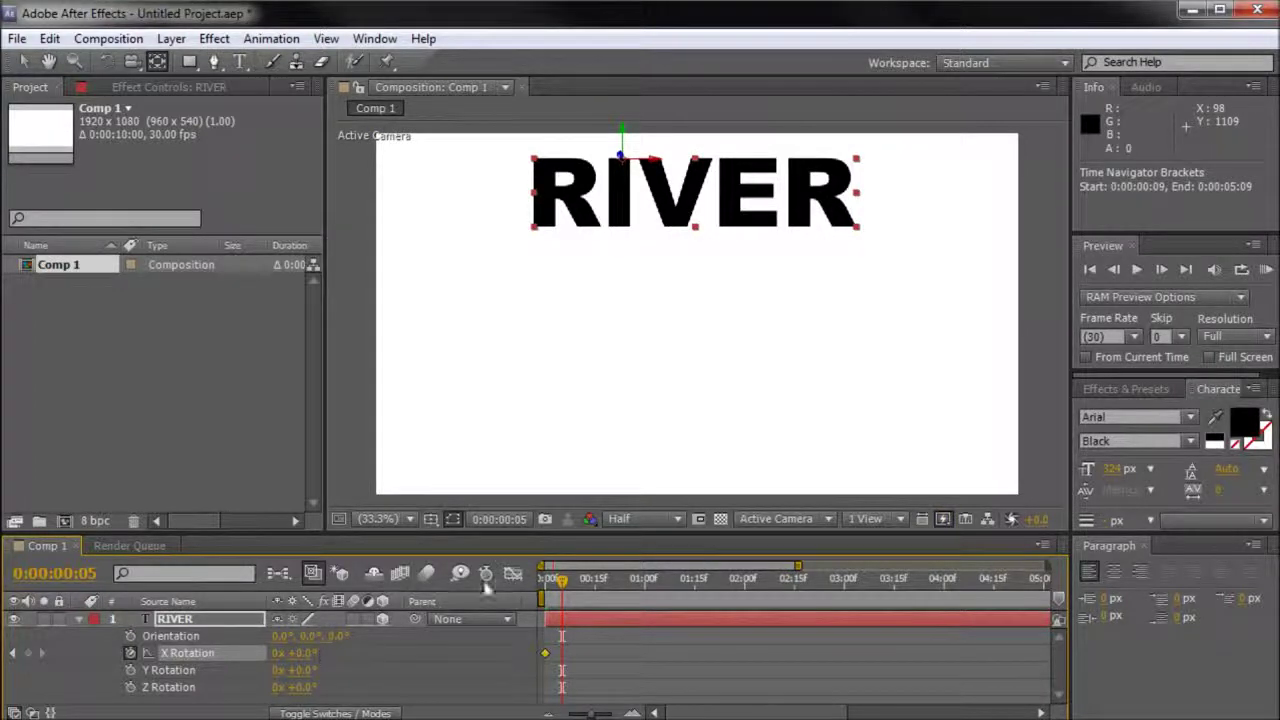
{"action": "left_click_drag", "start_coordinate": [563, 579], "coordinate": [542, 582]}
{"action": "left_click_drag", "start_coordinate": [297, 655], "coordinate": [214, 643]}
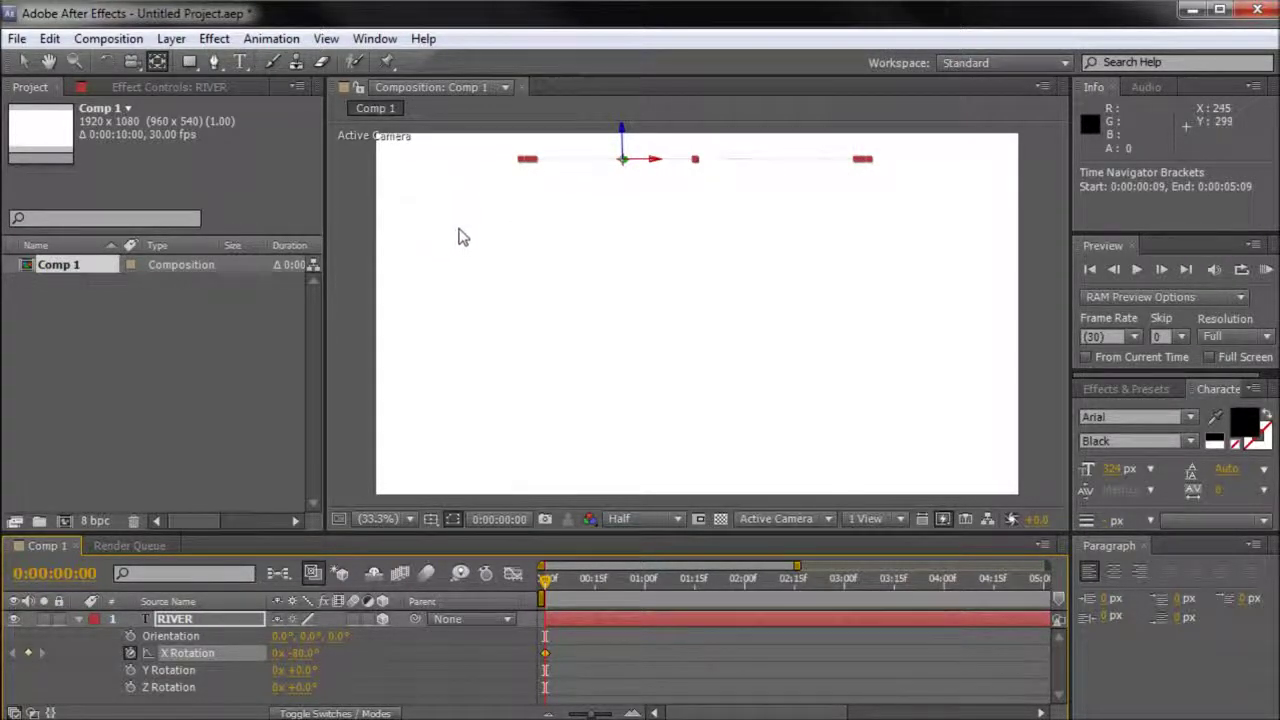
Add an X Rotation keyframe of 65° to the RIVER layer at 0:00:00:05.
{"action": "left_click_drag", "start_coordinate": [547, 585], "coordinate": [565, 581]}
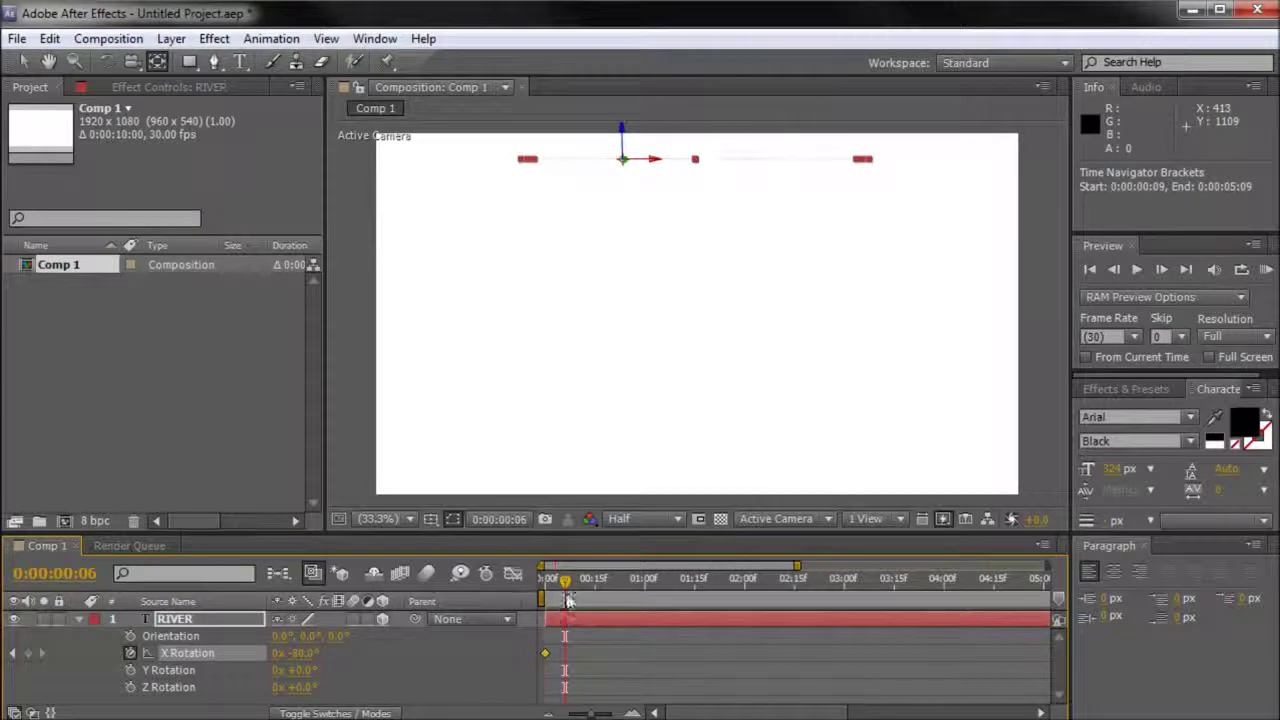
{"action": "left_click_drag", "start_coordinate": [565, 584], "coordinate": [562, 586]}
{"action": "left_click_drag", "start_coordinate": [299, 650], "coordinate": [471, 675]}
{"action": "left_click", "coordinate": [312, 652]}
{"action": "type", "text": "65"}
{"action": "key", "text": "Return"}
Add an X Rotation keyframe of -45° at 0:00:00:11 and scrub back through the start of the swing.
{"action": "left_click_drag", "start_coordinate": [567, 587], "coordinate": [587, 587]}
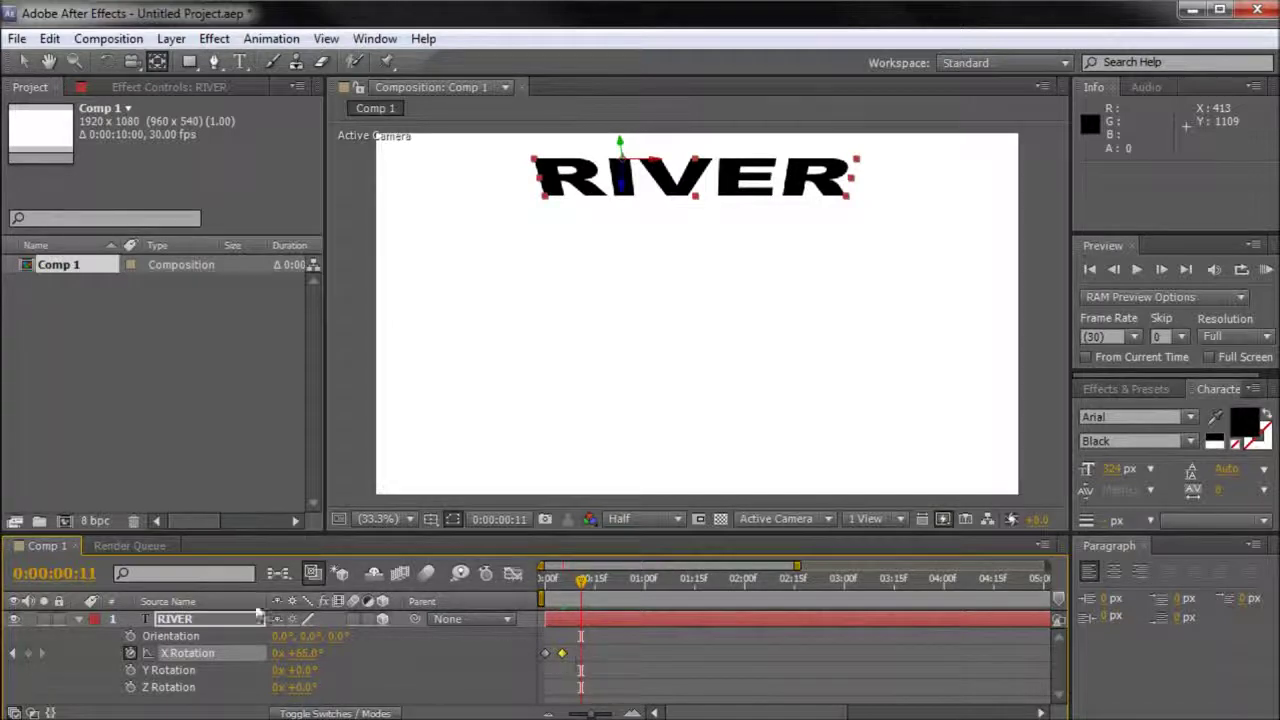
{"action": "left_click_drag", "start_coordinate": [308, 653], "coordinate": [191, 651]}
{"action": "left_click", "coordinate": [302, 652]}
{"action": "type", "text": "-45"}
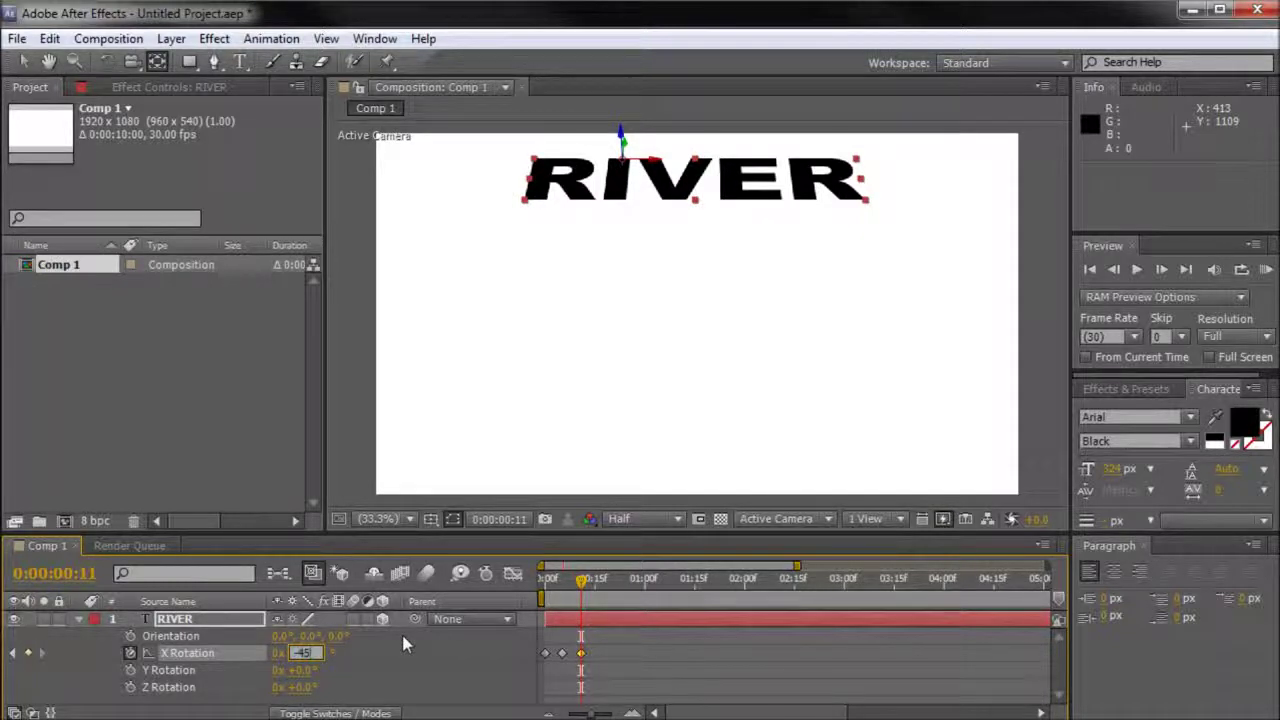
{"action": "left_click_drag", "start_coordinate": [576, 596], "coordinate": [547, 604]}
{"action": "left_click_drag", "start_coordinate": [558, 599], "coordinate": [556, 604]}
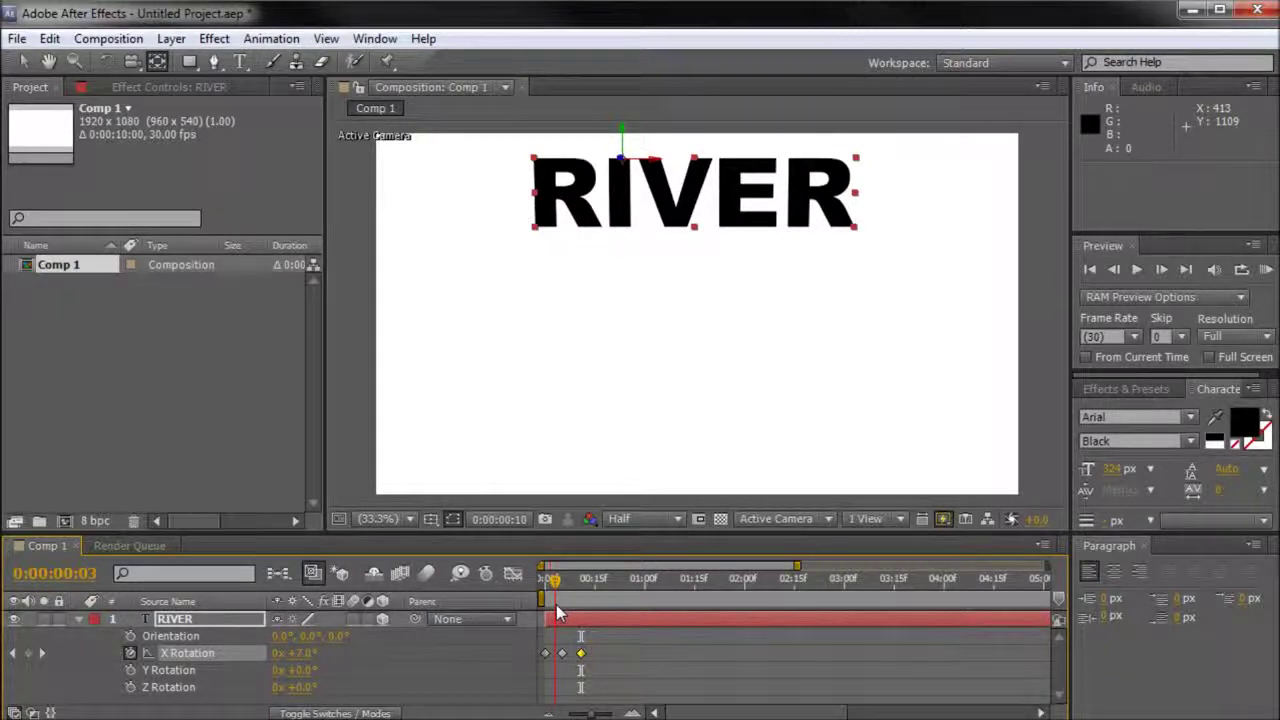
Add X Rotation keyframes of 25° at 0:00:00:16 and -20° at 0:00:00:21 to the RIVER layer.
{"action": "left_click_drag", "start_coordinate": [556, 604], "coordinate": [598, 618]}
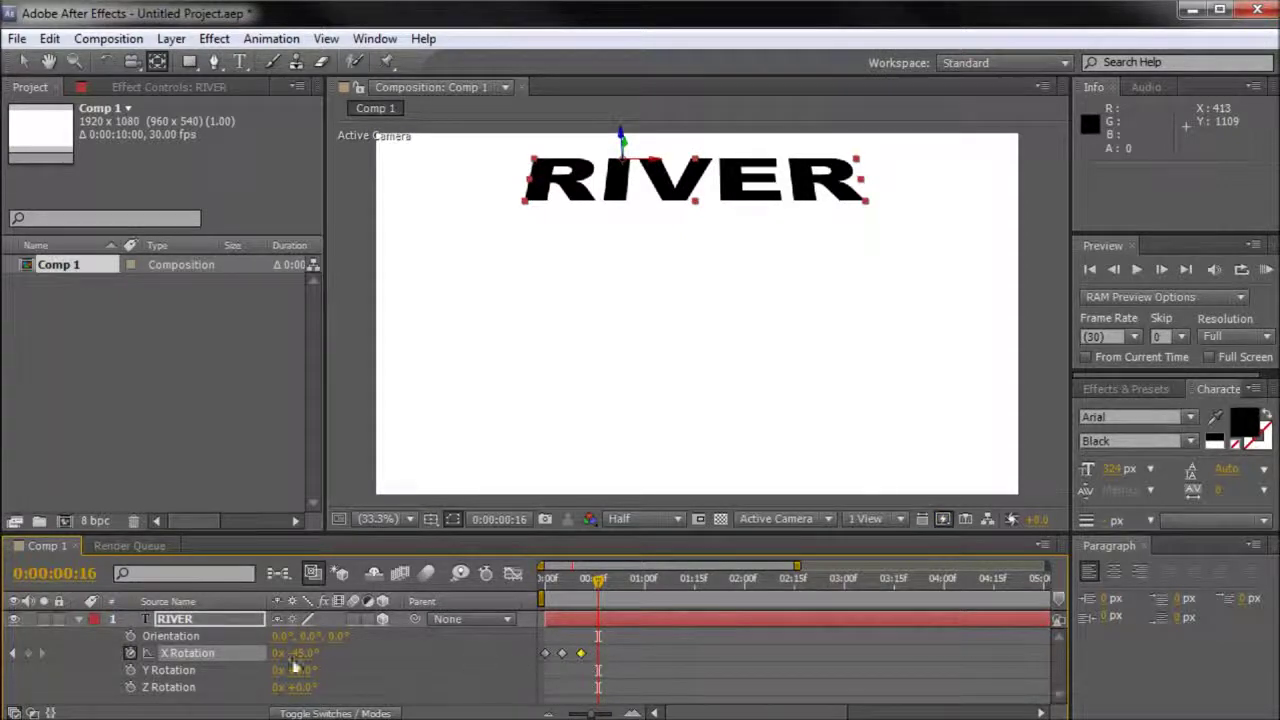
{"action": "type", "text": "25"}
{"action": "key", "text": "Return"}
{"action": "left_click", "coordinate": [615, 583]}
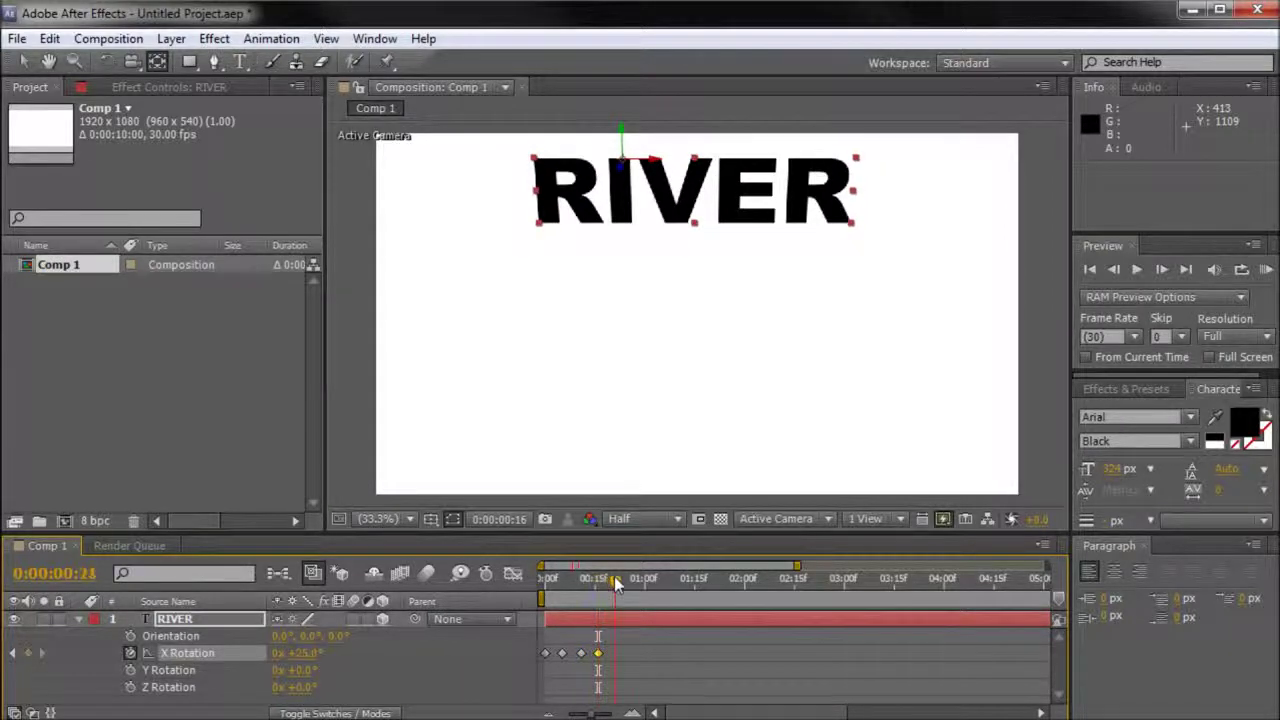
{"action": "type", "text": "-20"}
{"action": "key", "text": "Return"}
Add X Rotation keyframes of 10° at 0:00:00:27 and 0° at 0:00:01:02 to settle the RIVER text.
{"action": "left_click_drag", "start_coordinate": [620, 583], "coordinate": [637, 591]}
{"action": "left_click", "coordinate": [305, 653]}
{"action": "type", "text": "10"}
{"action": "key", "text": "Return"}
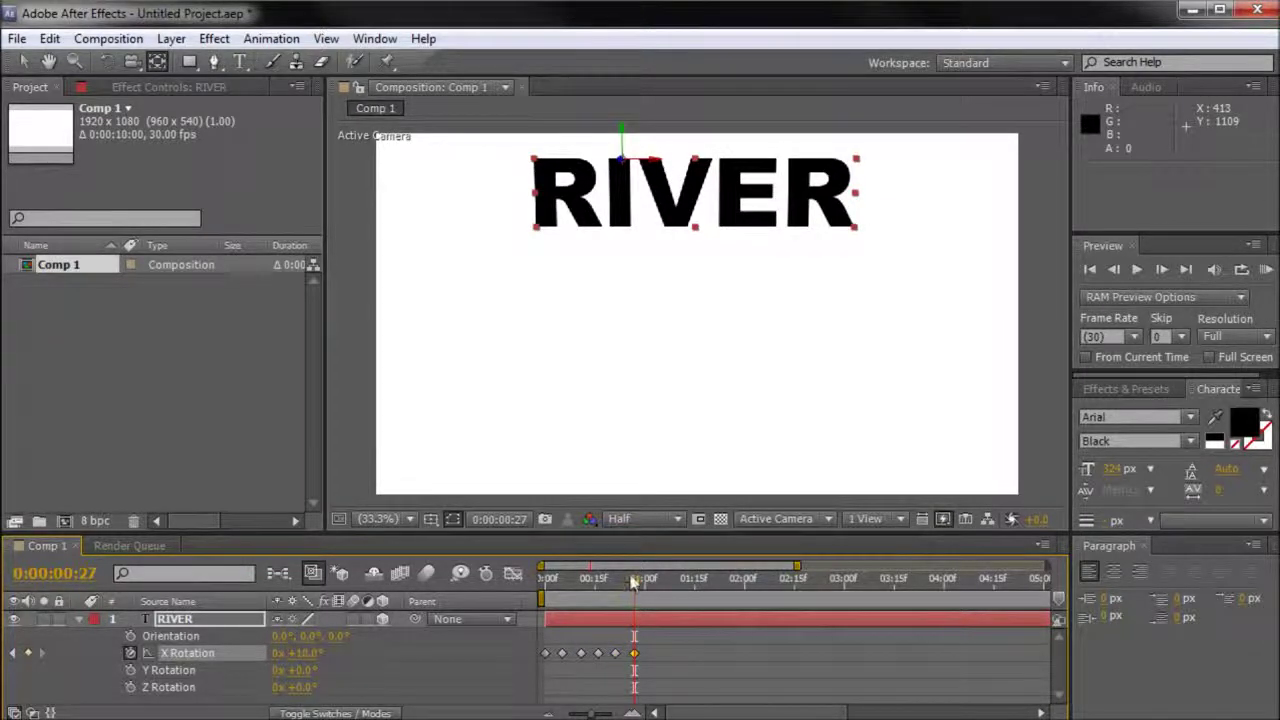
{"action": "left_click_drag", "start_coordinate": [634, 583], "coordinate": [654, 588]}
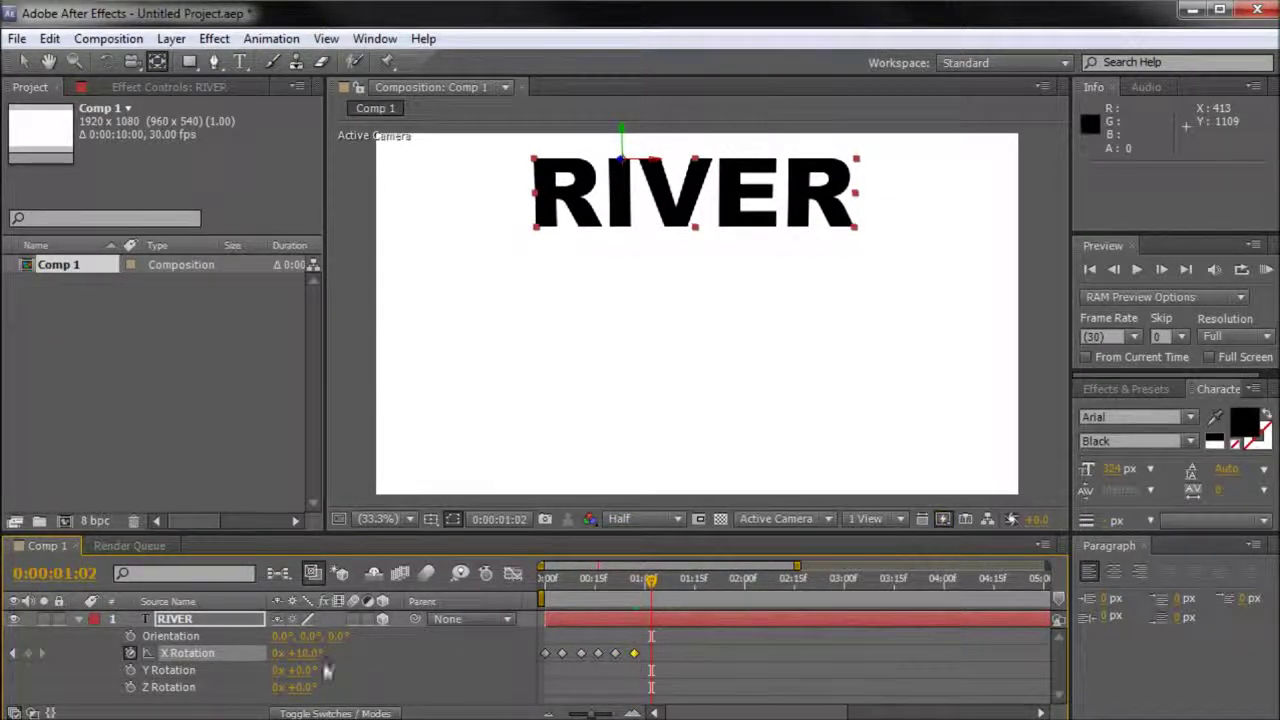
{"action": "type", "text": "0"}
{"action": "key", "text": "Return"}
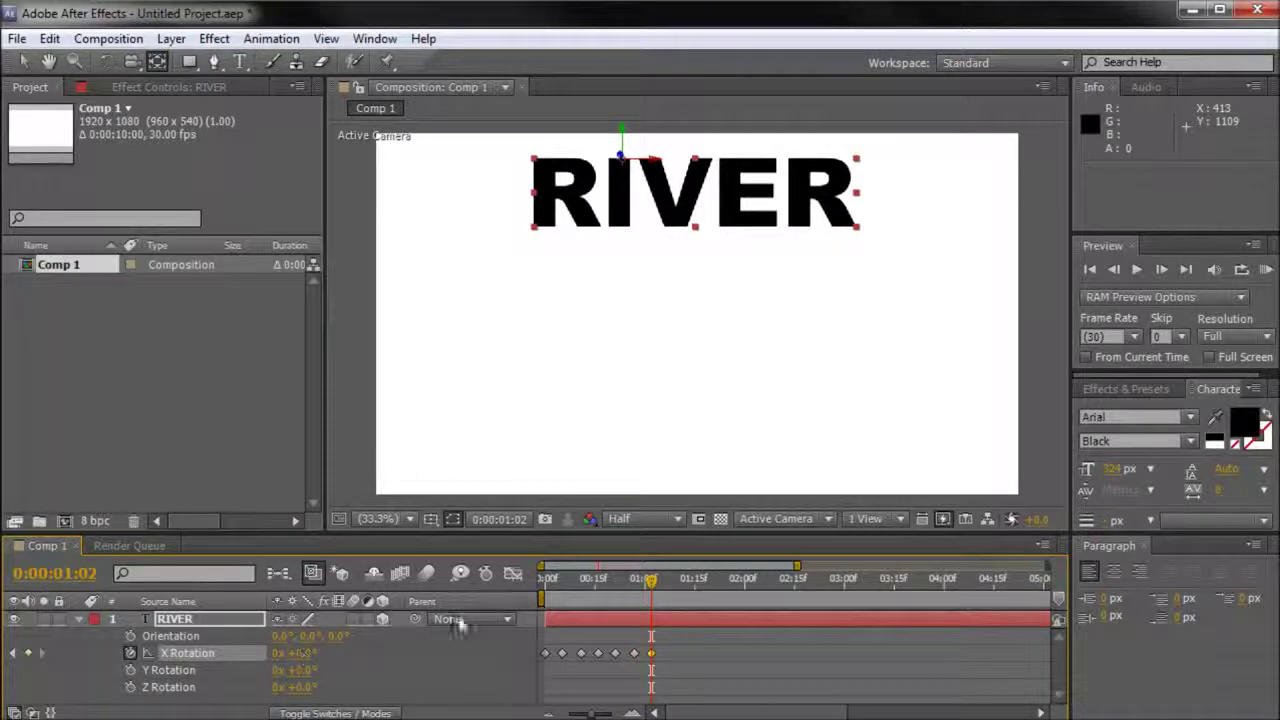
Shift the last X Rotation keyframe of the RIVER layer to 0:00:01:03.
{"action": "left_click_drag", "start_coordinate": [657, 580], "coordinate": [672, 612]}
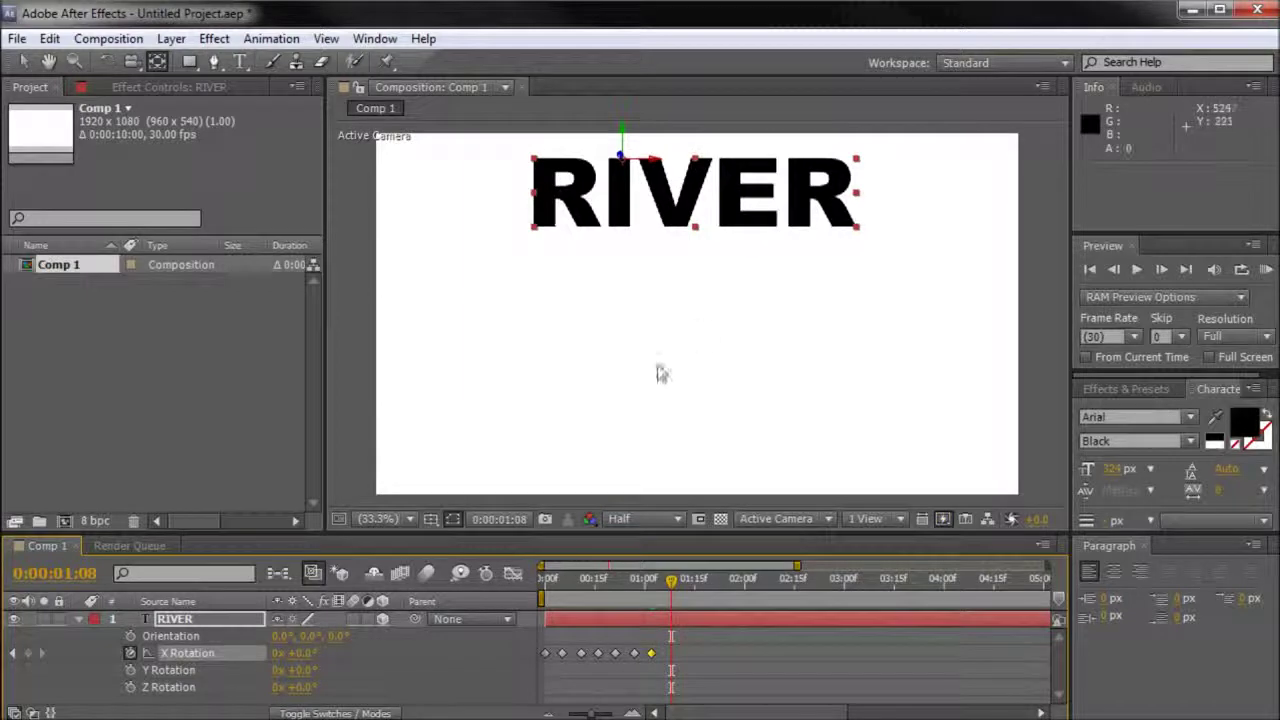
{"action": "left_click_drag", "start_coordinate": [673, 630], "coordinate": [506, 656]}
{"action": "left_click_drag", "start_coordinate": [652, 654], "coordinate": [656, 655]}
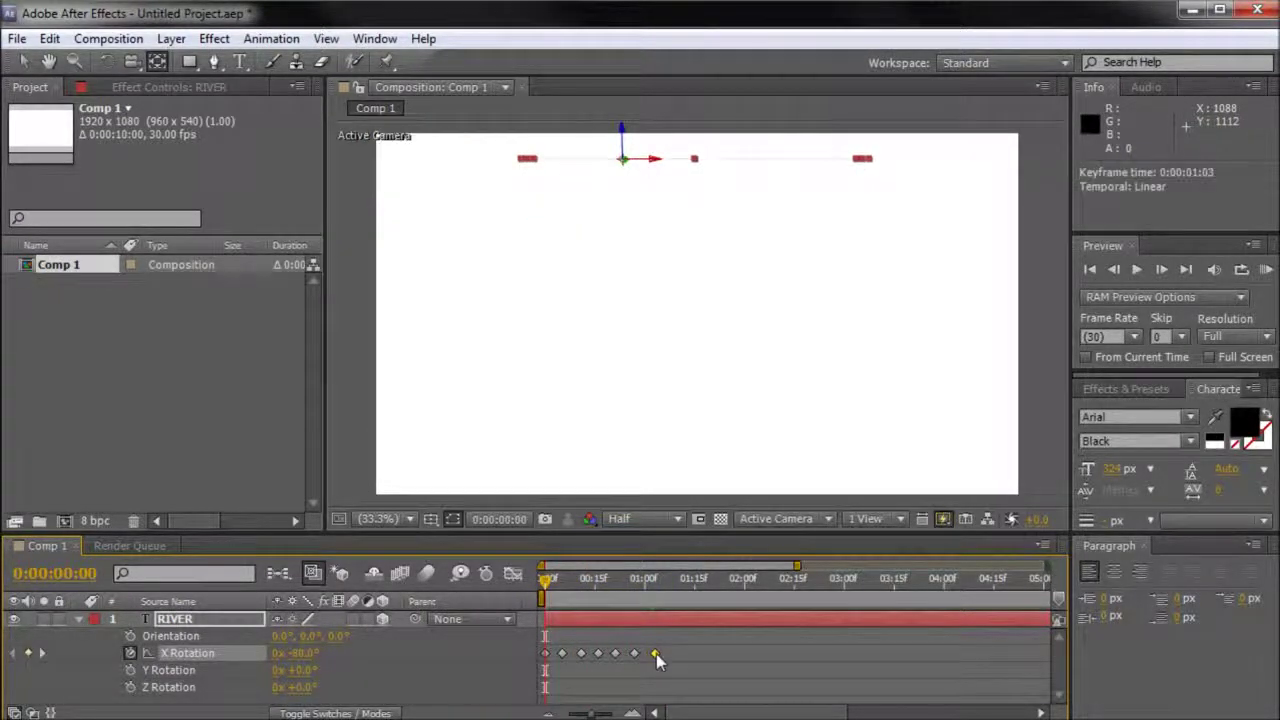
Play the RIVER swing animation from the beginning several times and scrub through it to check the motion.
{"action": "key", "text": "space"}
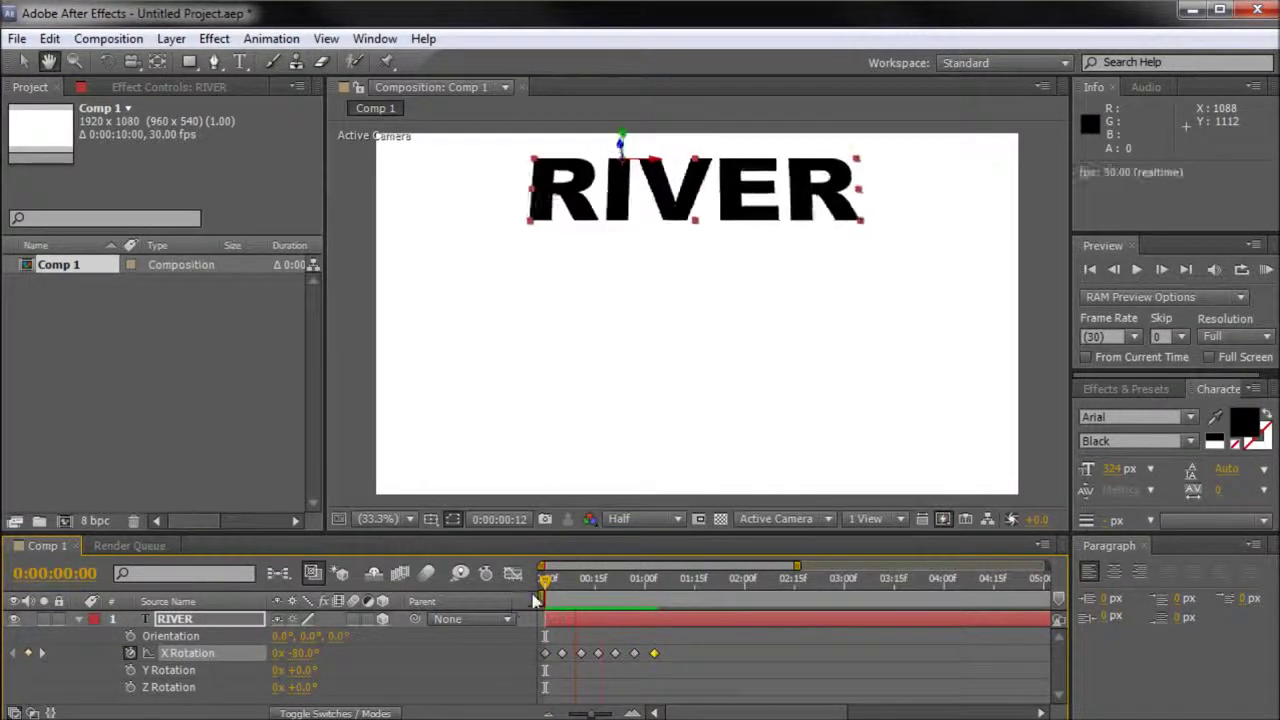
{"action": "key", "text": "space"}
{"action": "key", "text": "space"}
{"action": "key", "text": "space"}
{"action": "left_click_drag", "start_coordinate": [590, 590], "coordinate": [547, 596]}
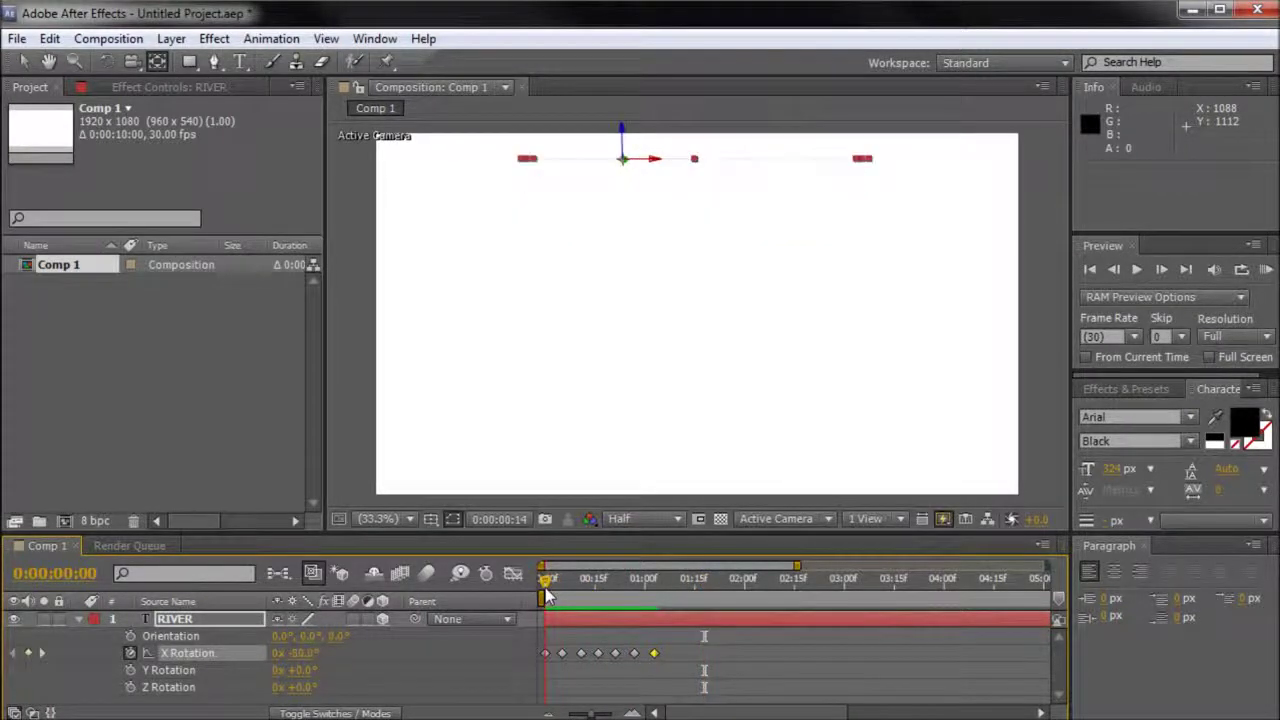
{"action": "key", "text": "space"}
{"action": "key", "text": "space"}
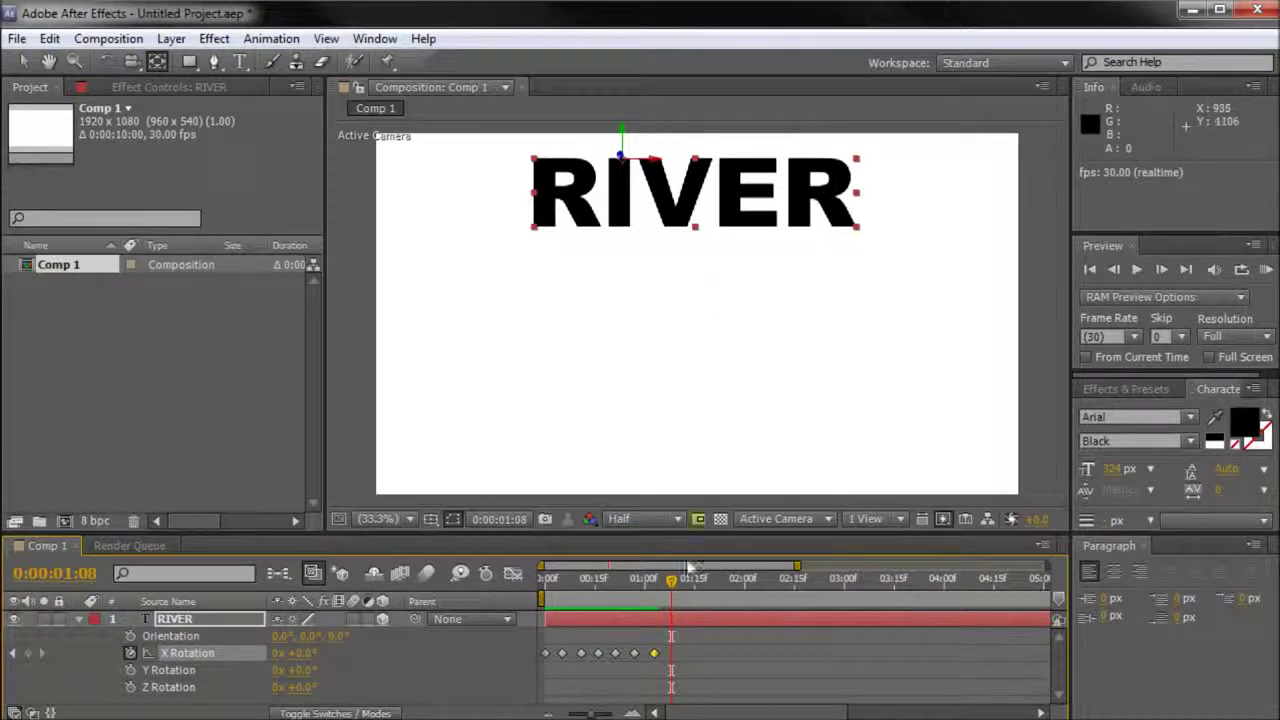
{"action": "left_click_drag", "start_coordinate": [672, 582], "coordinate": [577, 600]}
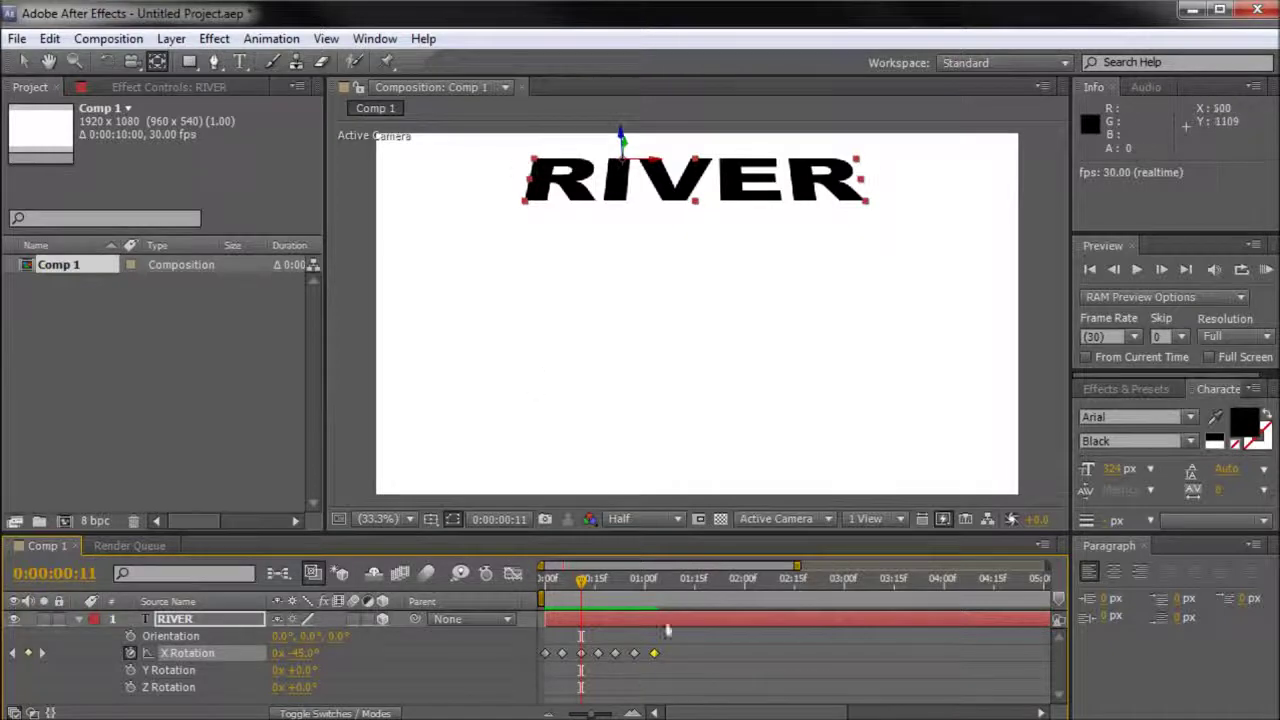
Apply Easy Ease to all of the RIVER layer's X Rotation keyframes except the first and preview the swing.
{"action": "left_click_drag", "start_coordinate": [703, 630], "coordinate": [558, 671]}
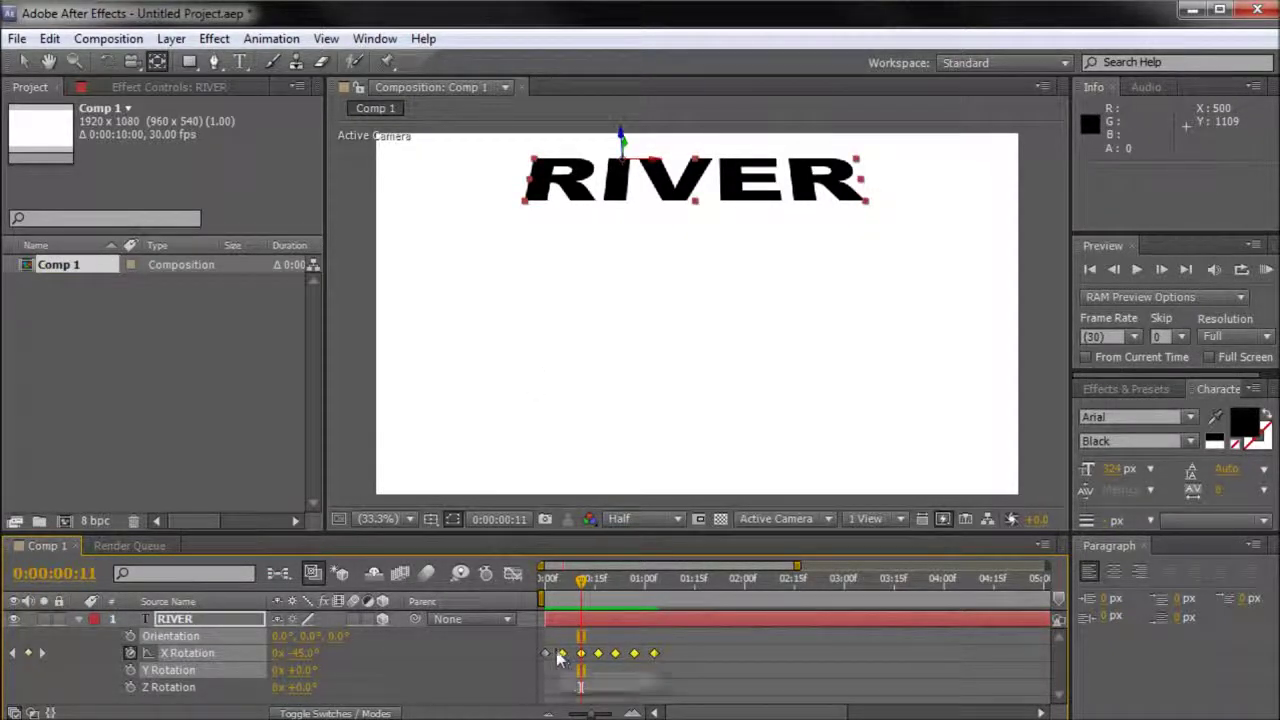
{"action": "right_click", "coordinate": [560, 654]}
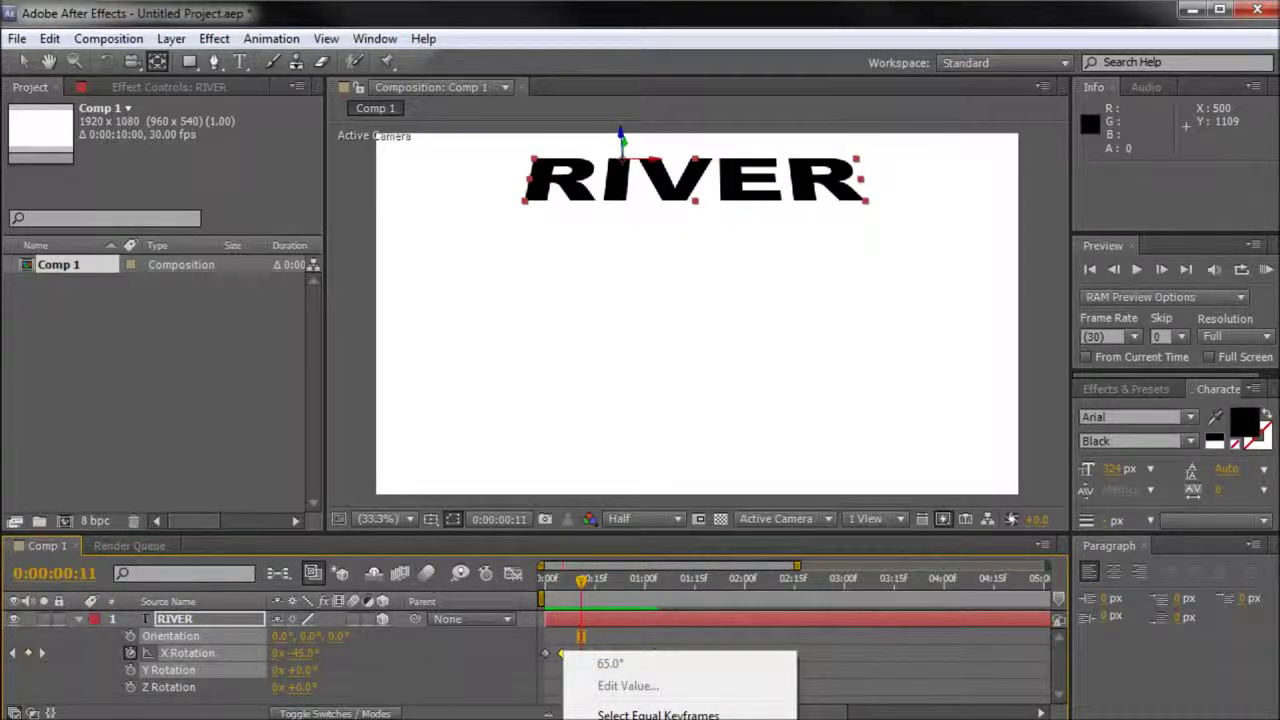
{"action": "left_click", "coordinate": [850, 719]}
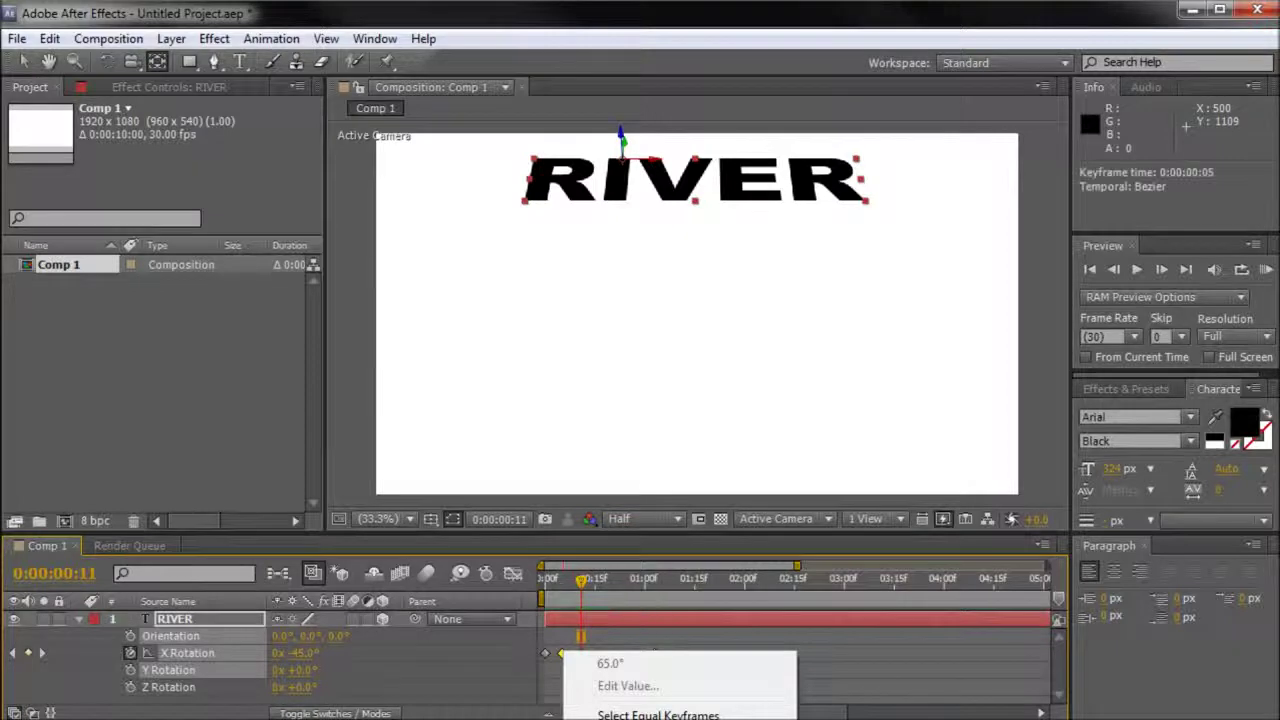
{"action": "left_click", "coordinate": [700, 664]}
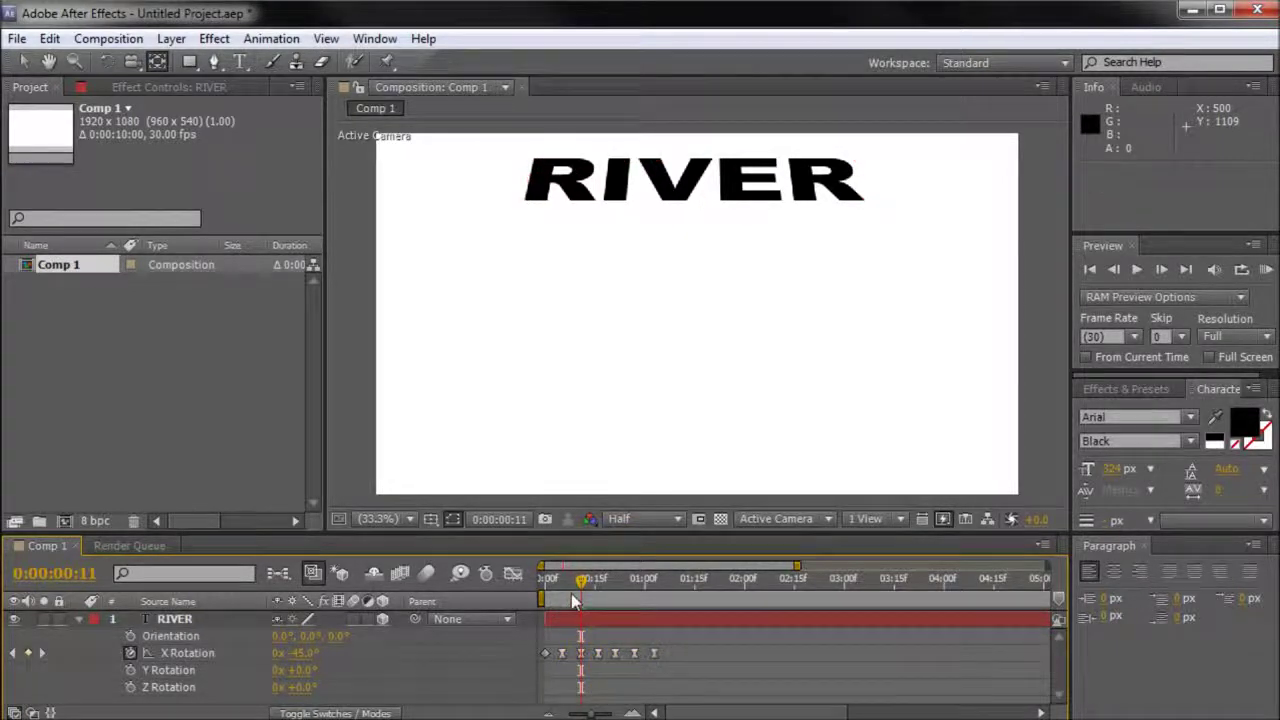
{"action": "left_click_drag", "start_coordinate": [576, 579], "coordinate": [530, 577]}
{"action": "key", "text": "space"}
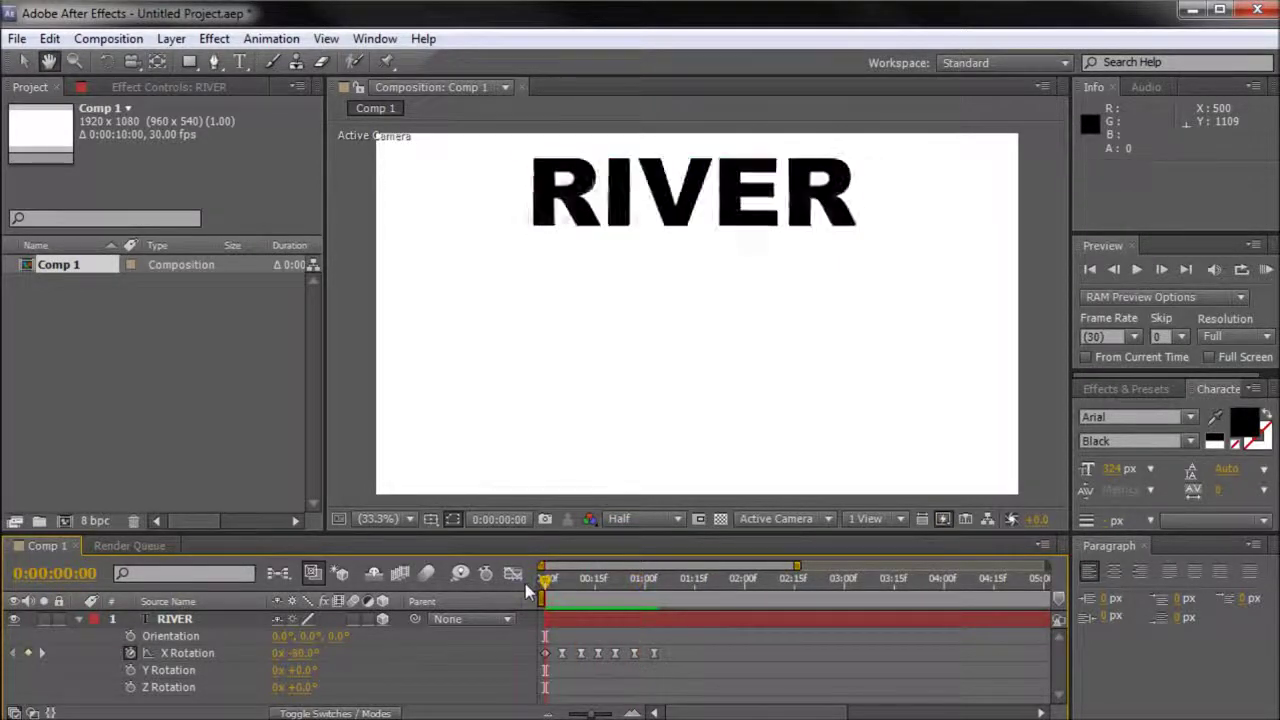
{"action": "mouse_move", "coordinate": [536, 589]}
{"action": "left_mouse_down"}
{"action": "mouse_move", "coordinate": [554, 590]}
{"action": "mouse_move", "coordinate": [538, 590]}
{"action": "left_mouse_up"}
{"action": "key", "text": "space"}
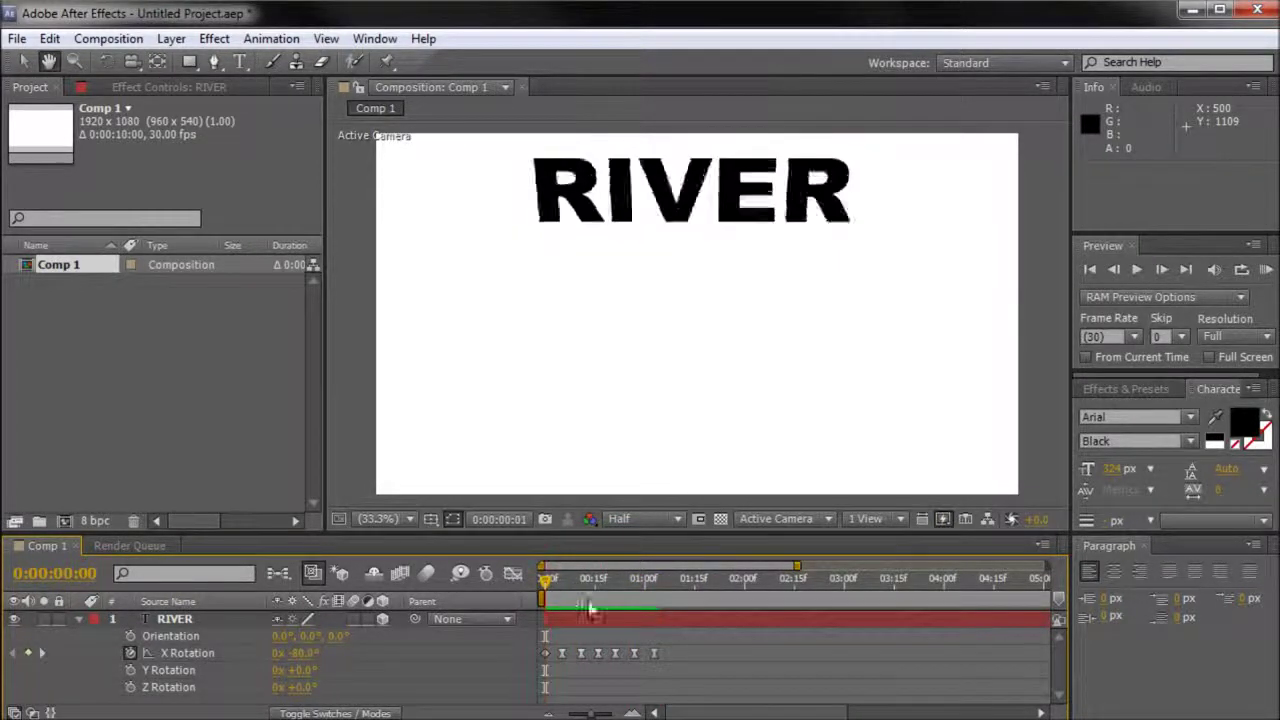
Stretch all X Rotation keyframes proportionally so the last one falls at 0:00:01:11, and preview the slower swing.
{"action": "left_click_drag", "start_coordinate": [688, 643], "coordinate": [534, 671]}
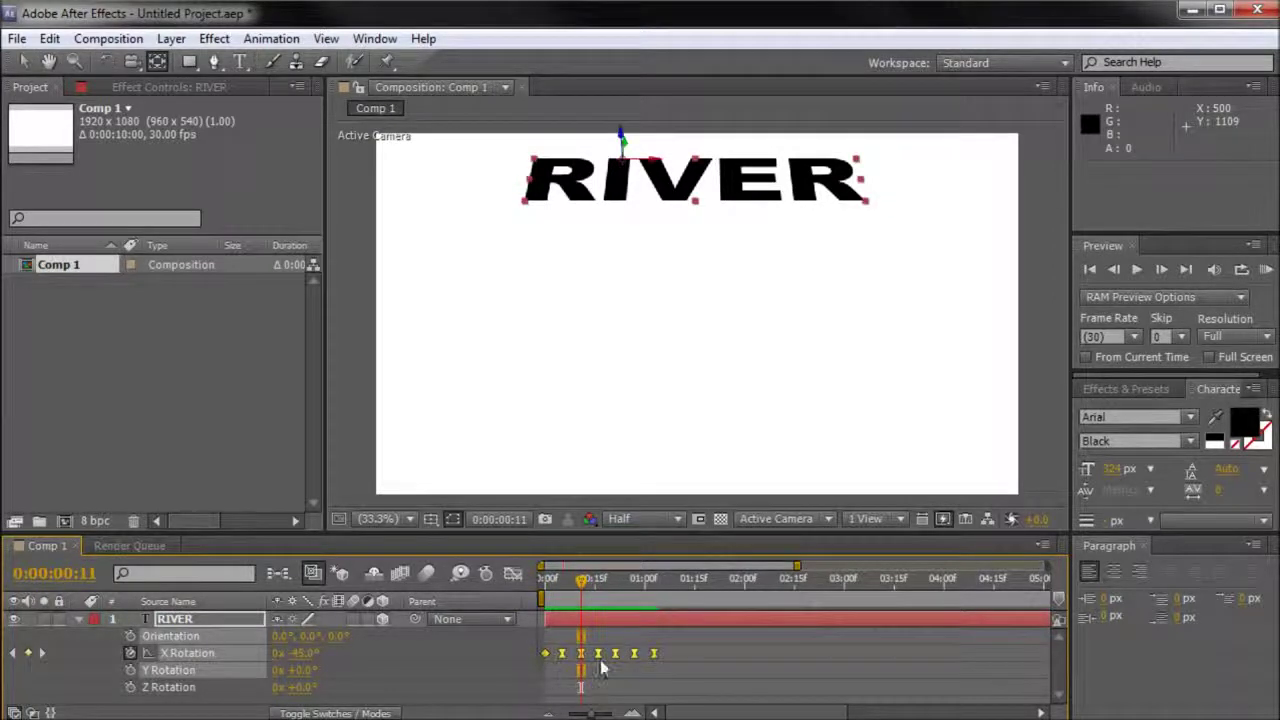
{"action": "left_click_drag", "start_coordinate": [655, 654], "coordinate": [681, 655]}
{"action": "left_click_drag", "start_coordinate": [582, 586], "coordinate": [535, 589]}
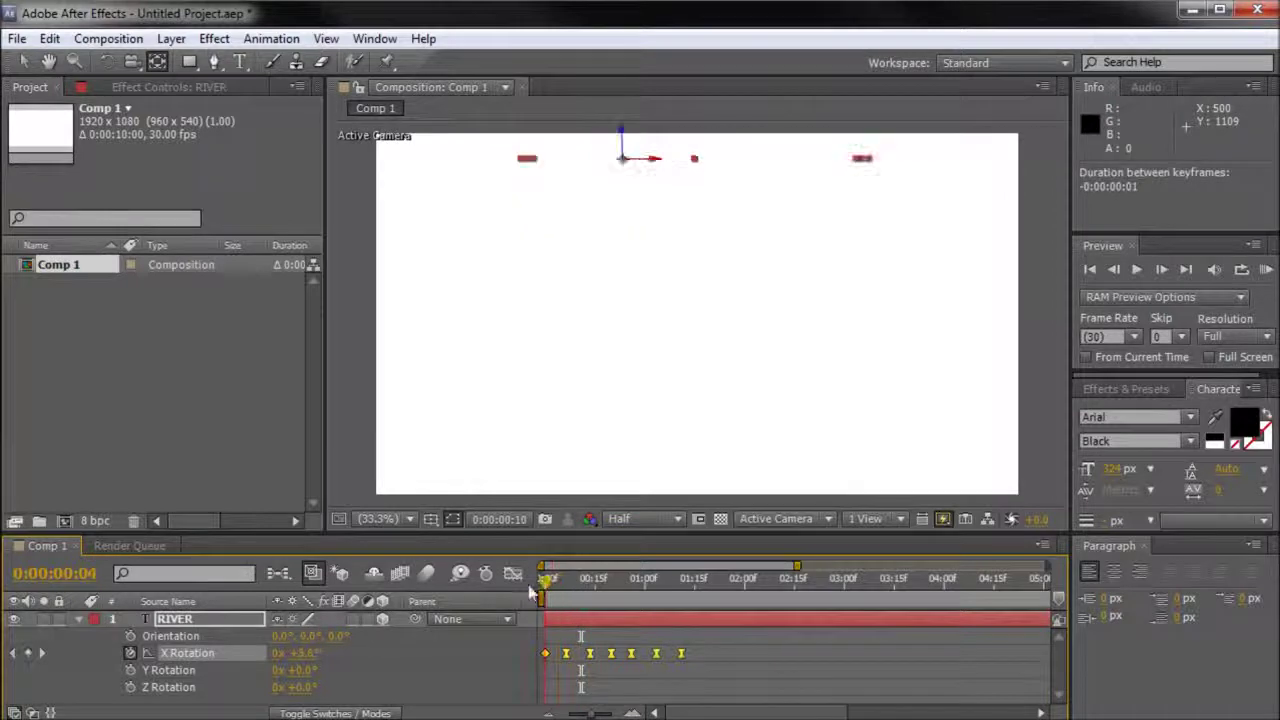
{"action": "left_click", "coordinate": [735, 665]}
{"action": "key", "text": "space"}
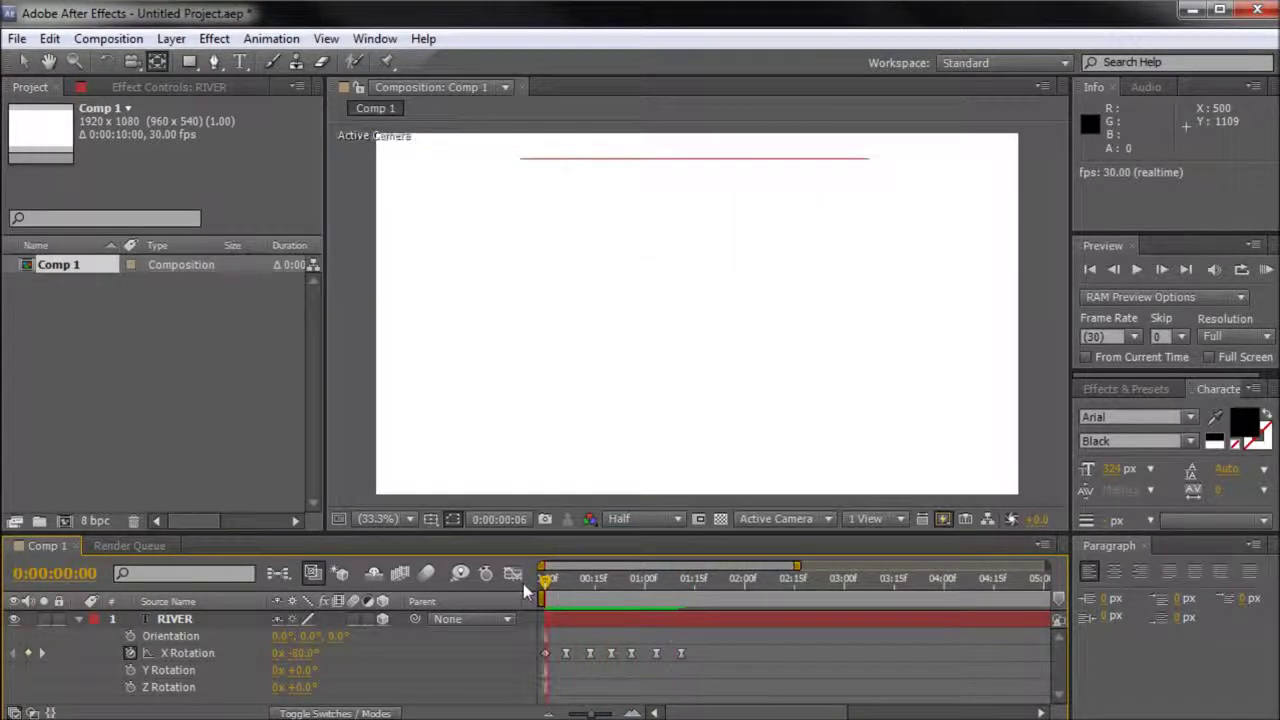
{"action": "key", "text": "space"}
At 0:00:01:11, add a new text layer reading CITY directly below the word RIVER.
{"action": "left_click_drag", "start_coordinate": [690, 581], "coordinate": [681, 632]}
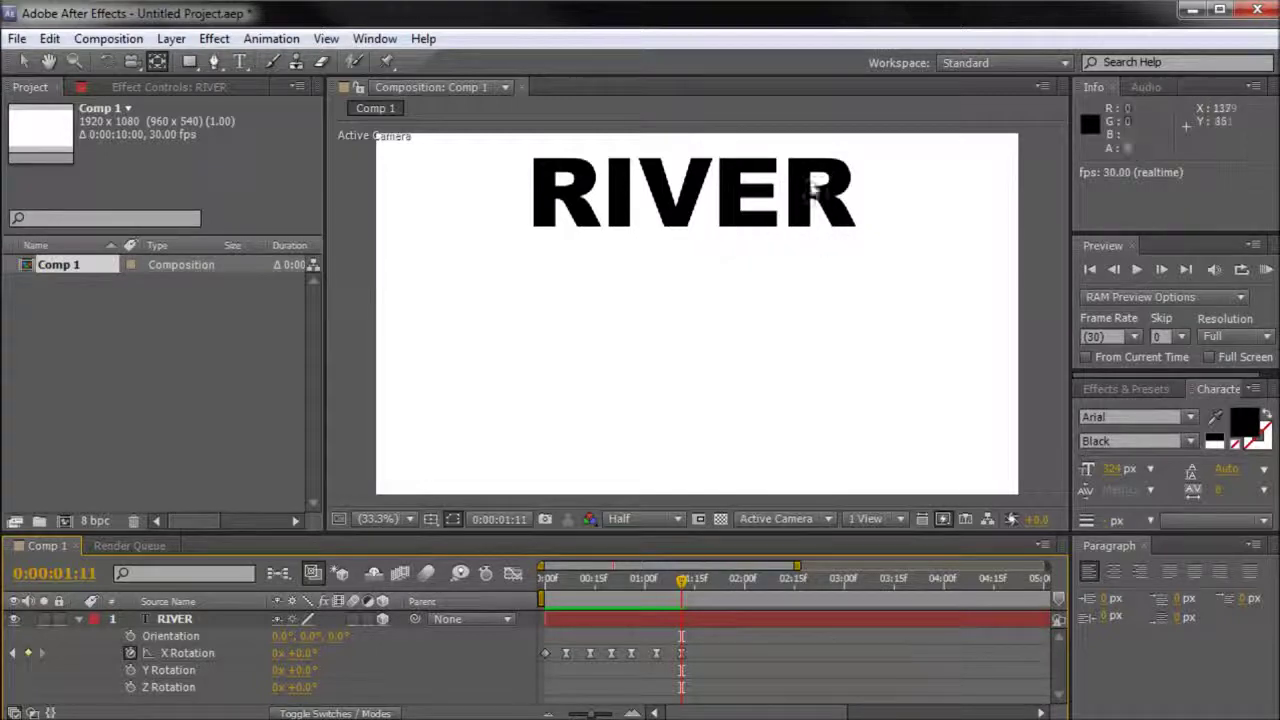
{"action": "left_click", "coordinate": [240, 62]}
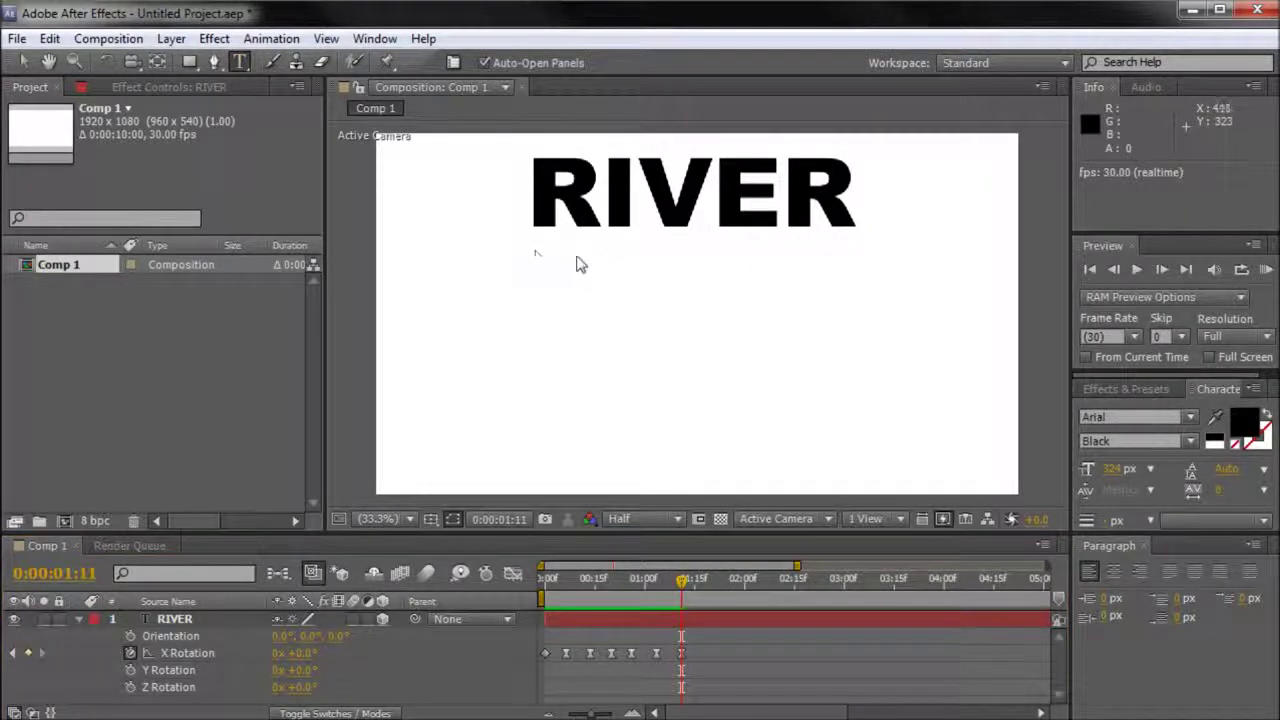
{"action": "left_click", "coordinate": [530, 310]}
{"action": "type", "text": "CITY"}
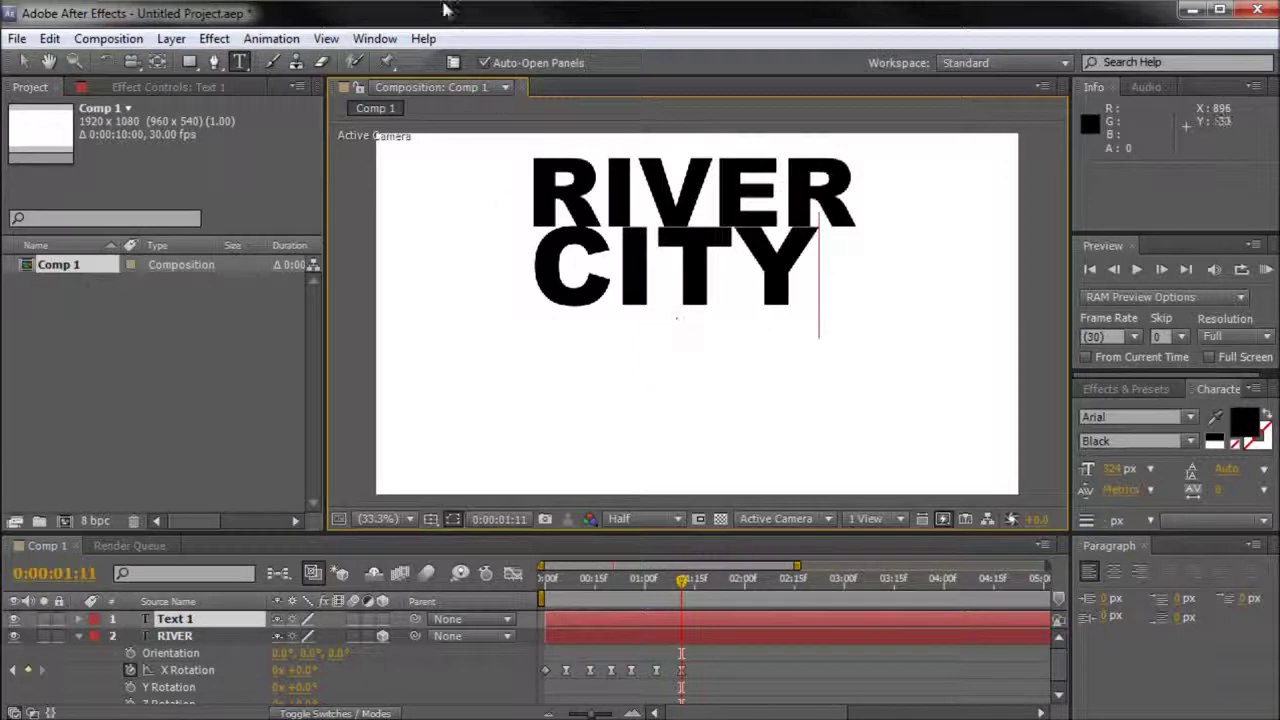
{"action": "left_click", "coordinate": [22, 62]}
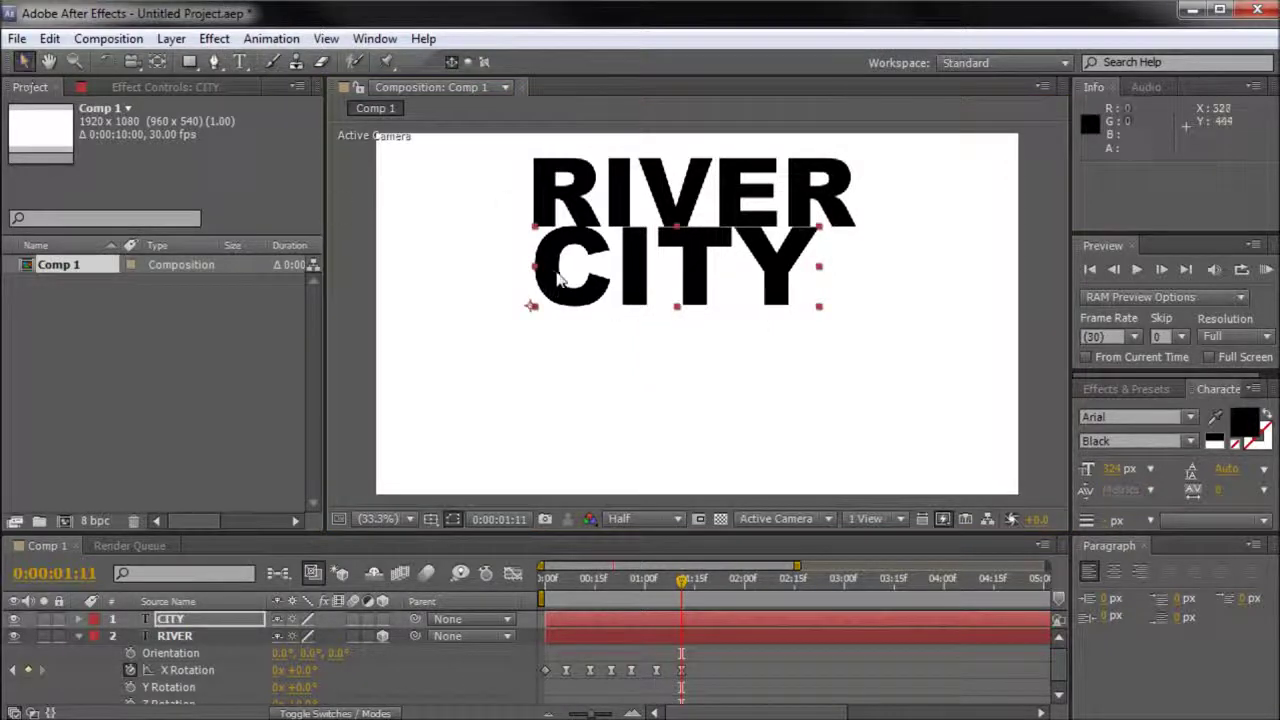
Enlarge the CITY text to 370 px and place it just below RIVER, aligned with its left edge.
{"action": "left_click_drag", "start_coordinate": [554, 279], "coordinate": [550, 288]}
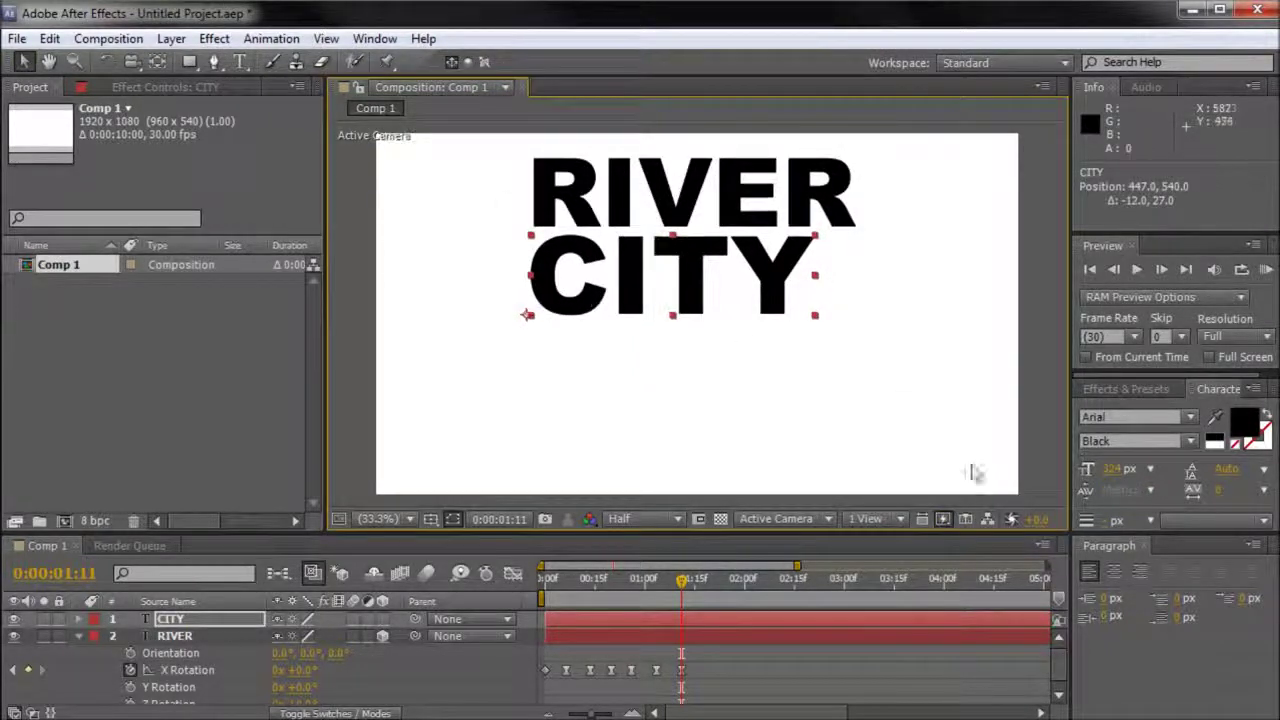
{"action": "left_click_drag", "start_coordinate": [1112, 469], "coordinate": [1162, 476]}
{"action": "left_click_drag", "start_coordinate": [713, 252], "coordinate": [713, 268]}
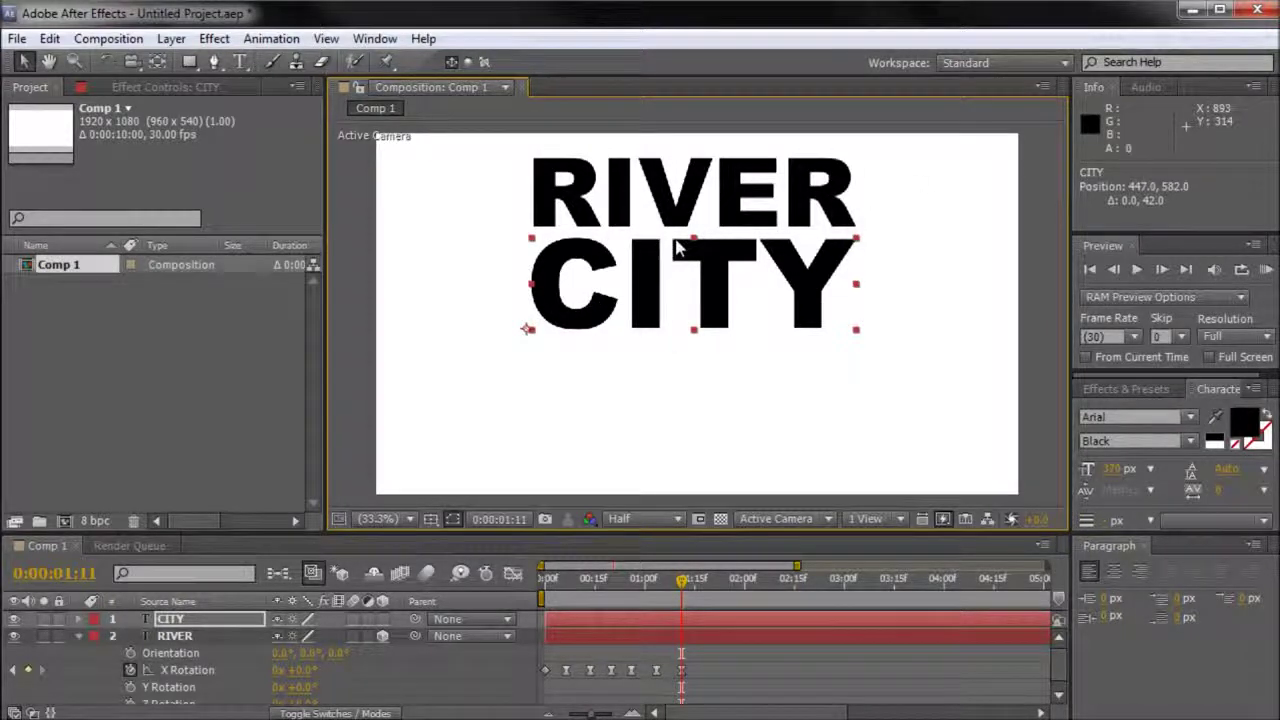
Make the CITY layer 3D and move its anchor point from the lower-left corner onto the letter I.
{"action": "left_click", "coordinate": [383, 619]}
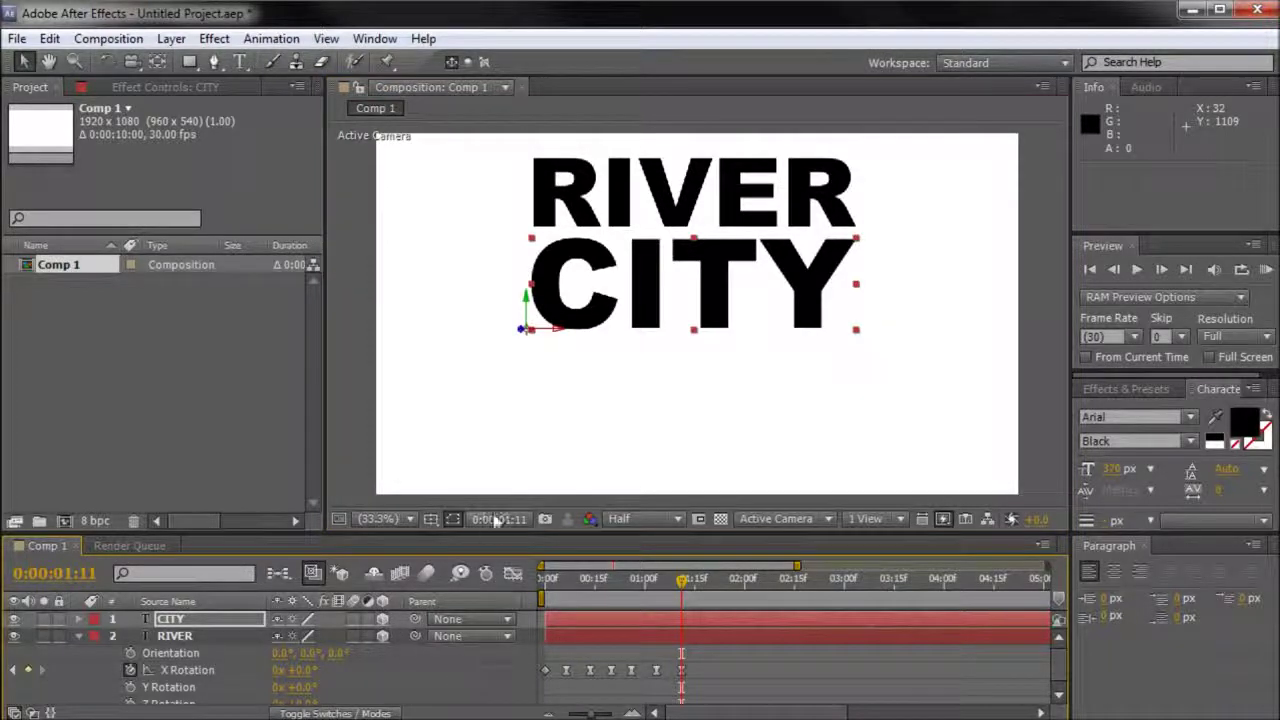
{"action": "scroll", "coordinate": [608, 252], "scroll_direction": "up", "scroll_amount": 2}
{"action": "key", "text": "space"}
{"action": "left_click_drag", "start_coordinate": [516, 285], "coordinate": [755, 296]}
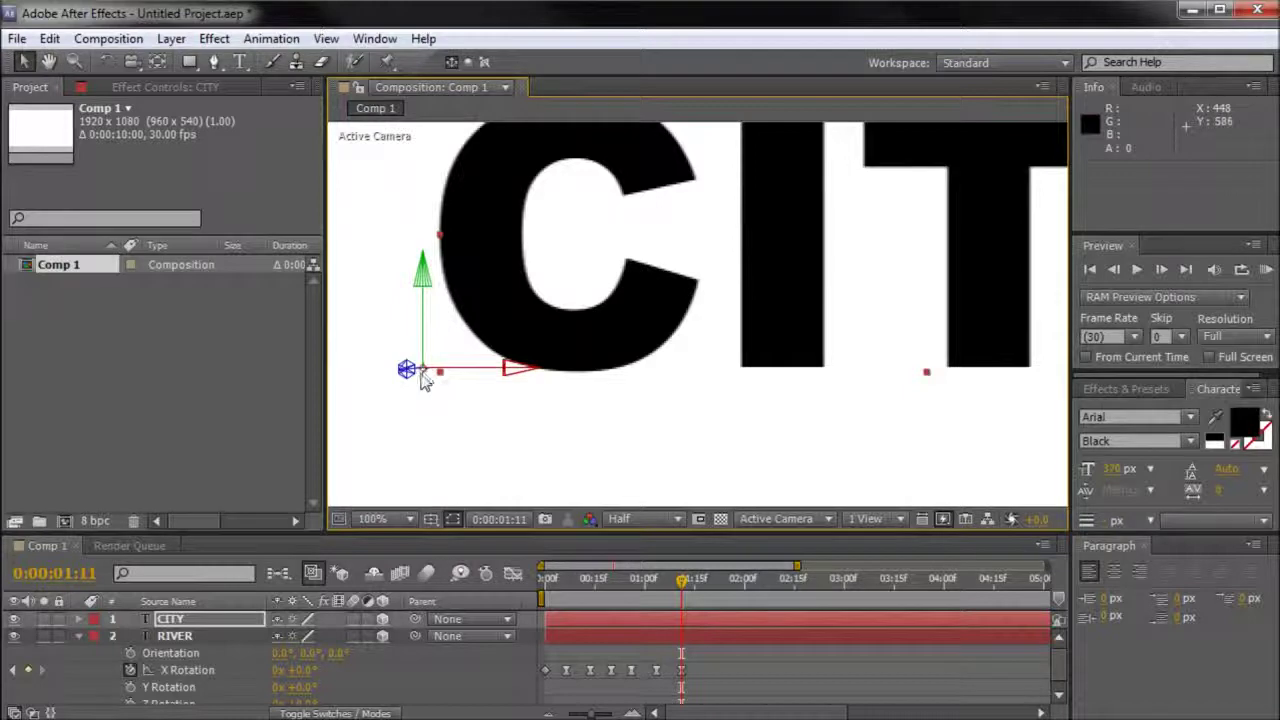
{"action": "left_click", "coordinate": [157, 61]}
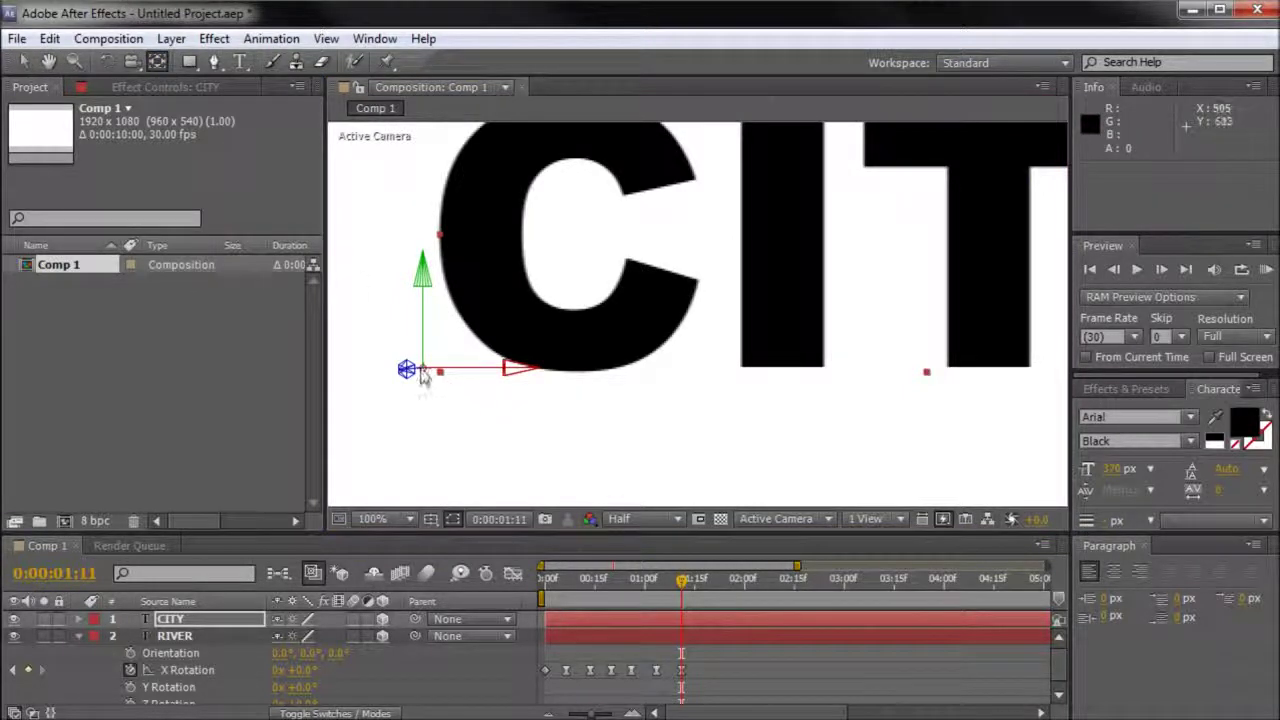
{"action": "left_click", "coordinate": [428, 381]}
{"action": "left_click", "coordinate": [584, 274]}
{"action": "left_click_drag", "start_coordinate": [425, 370], "coordinate": [769, 190]}
Move the CITY layer's anchor point up to the top edge of the letter I.
{"action": "key", "text": "space"}
{"action": "left_click_drag", "start_coordinate": [820, 195], "coordinate": [722, 365]}
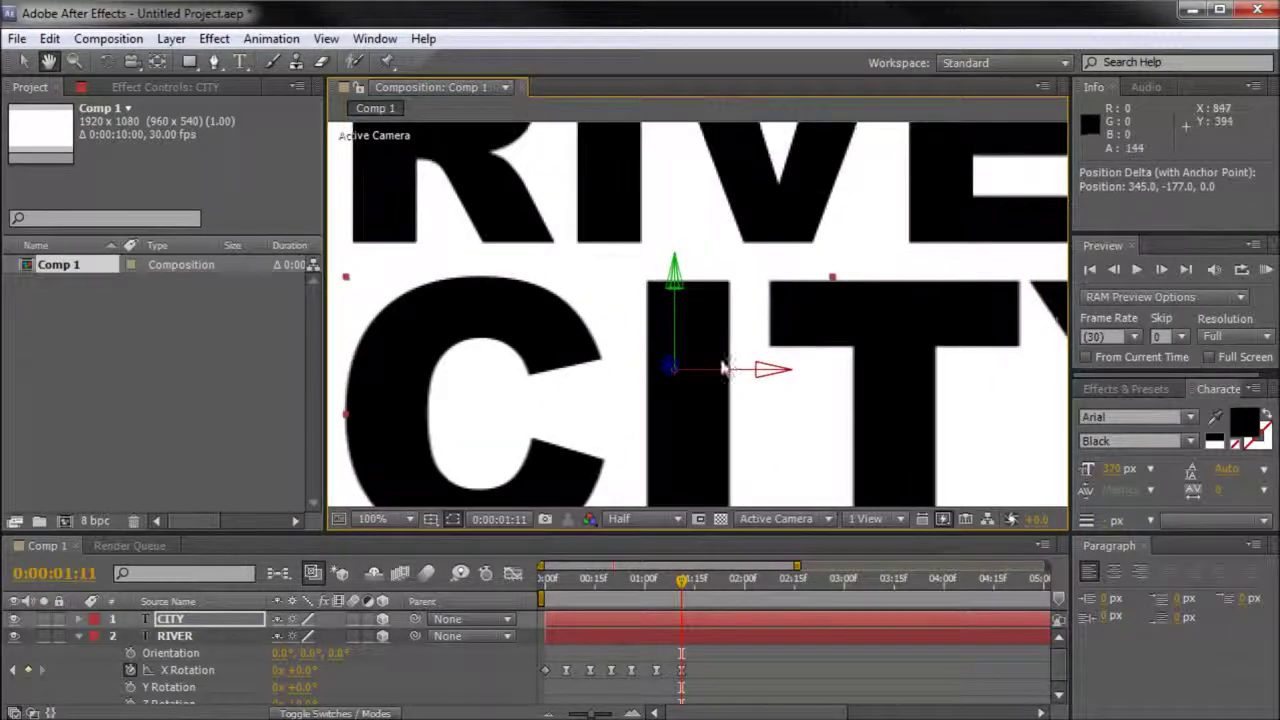
{"action": "scroll", "coordinate": [695, 273], "scroll_direction": "up", "scroll_amount": 1}
{"action": "left_click_drag", "start_coordinate": [649, 421], "coordinate": [703, 251]}
{"action": "scroll", "coordinate": [703, 250], "scroll_direction": "up", "scroll_amount": 1}
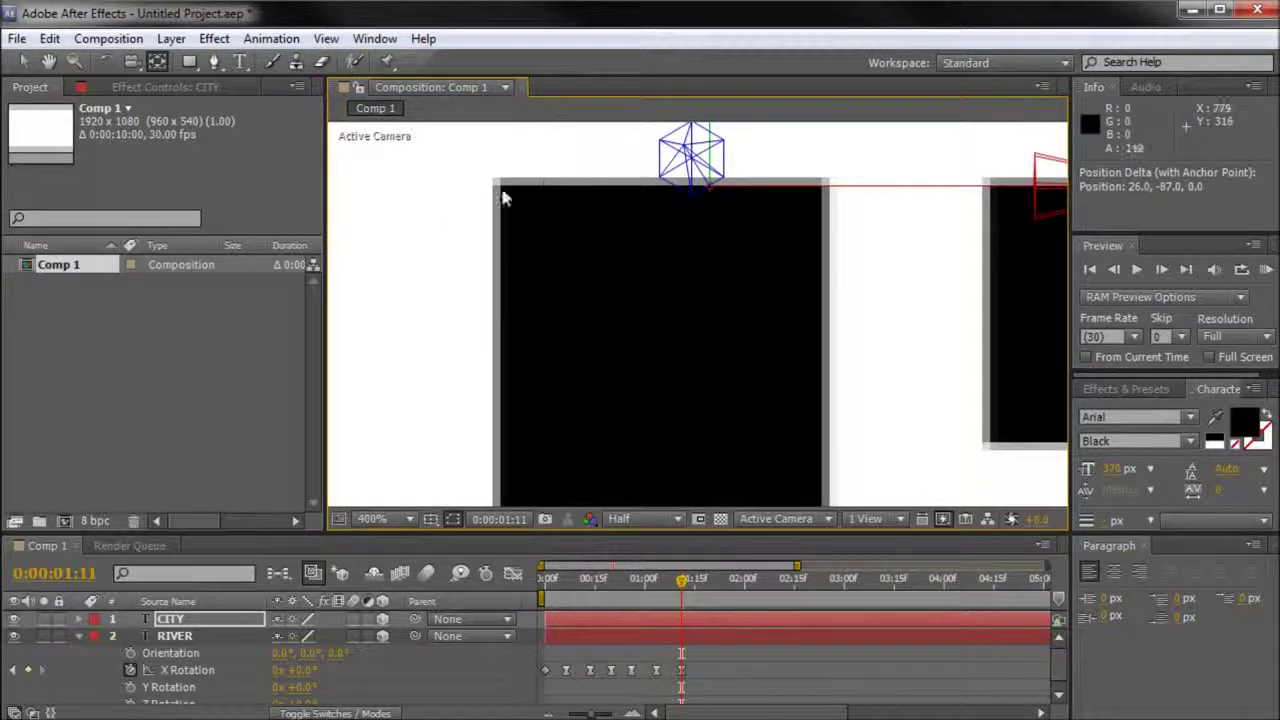
{"action": "scroll", "coordinate": [543, 243], "scroll_direction": "down", "scroll_amount": 2}
{"action": "key", "text": "space"}
{"action": "left_click_drag", "start_coordinate": [582, 415], "coordinate": [521, 395]}
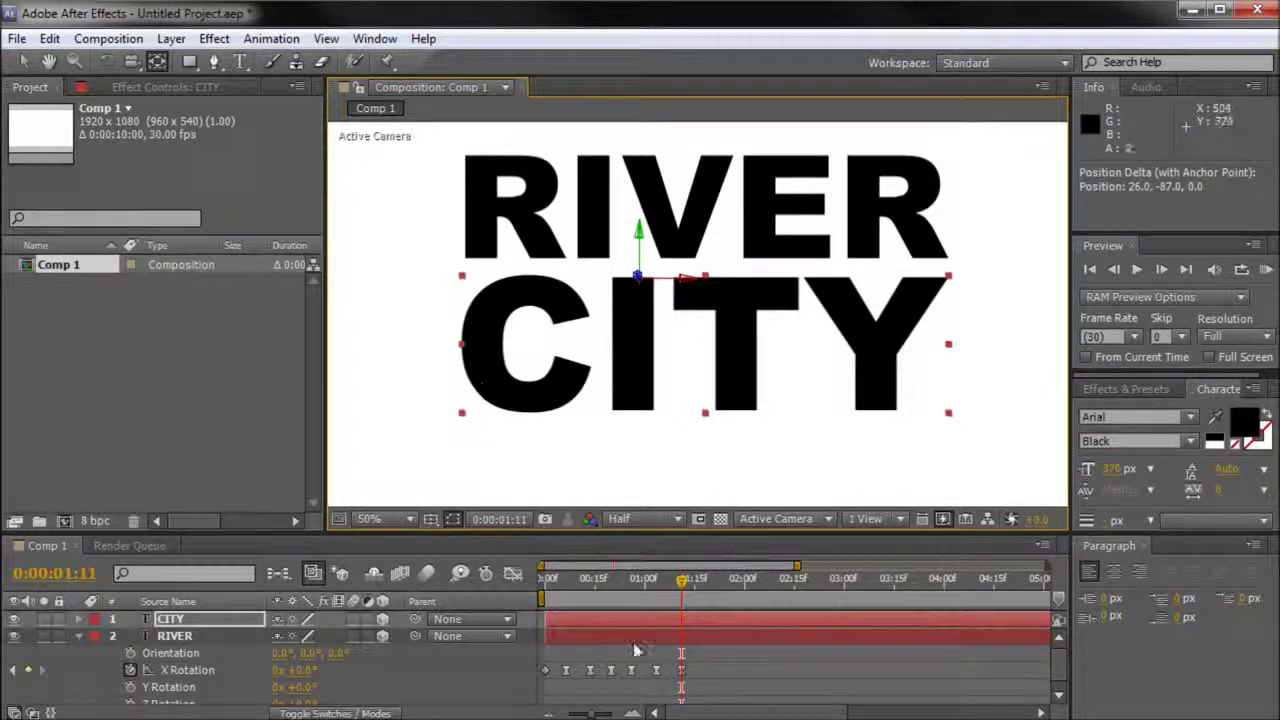
Copy the last six X Rotation keyframes from RIVER and paste them into CITY's X Rotation starting at 0:00:01:11.
{"action": "left_click", "coordinate": [707, 668]}
{"action": "left_click_drag", "start_coordinate": [748, 661], "coordinate": [564, 697]}
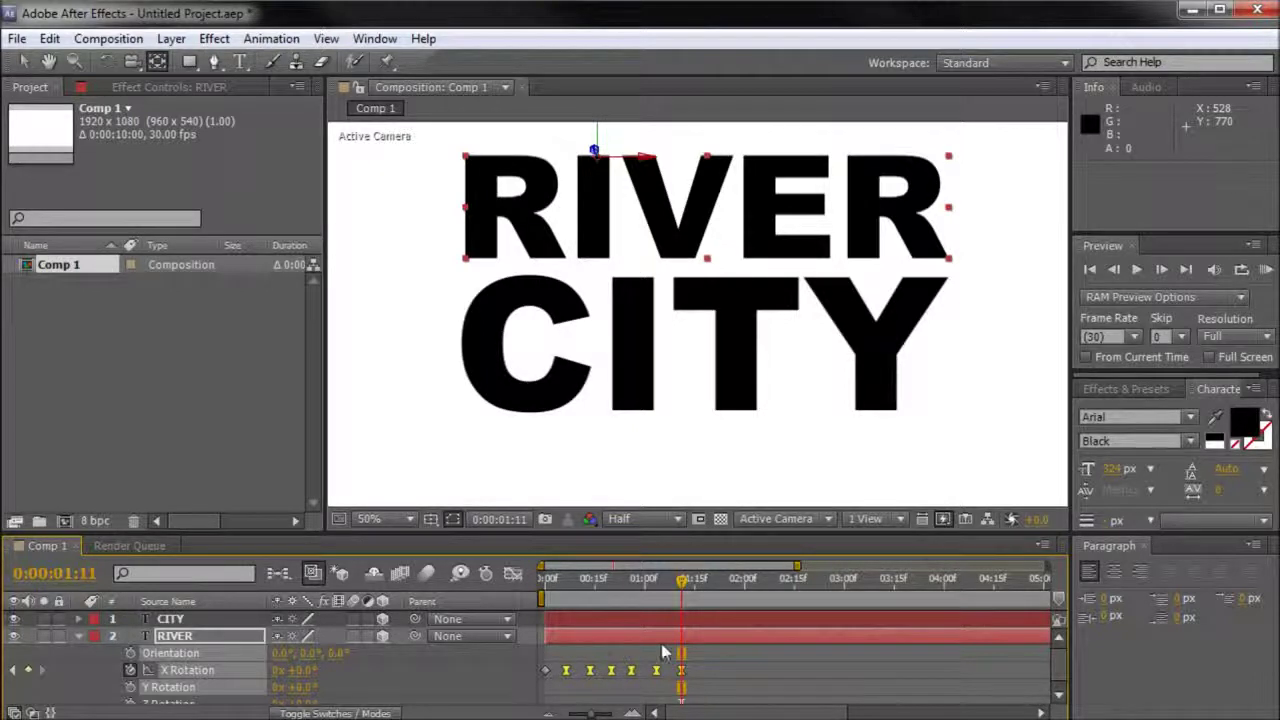
{"action": "left_click", "coordinate": [557, 621]}
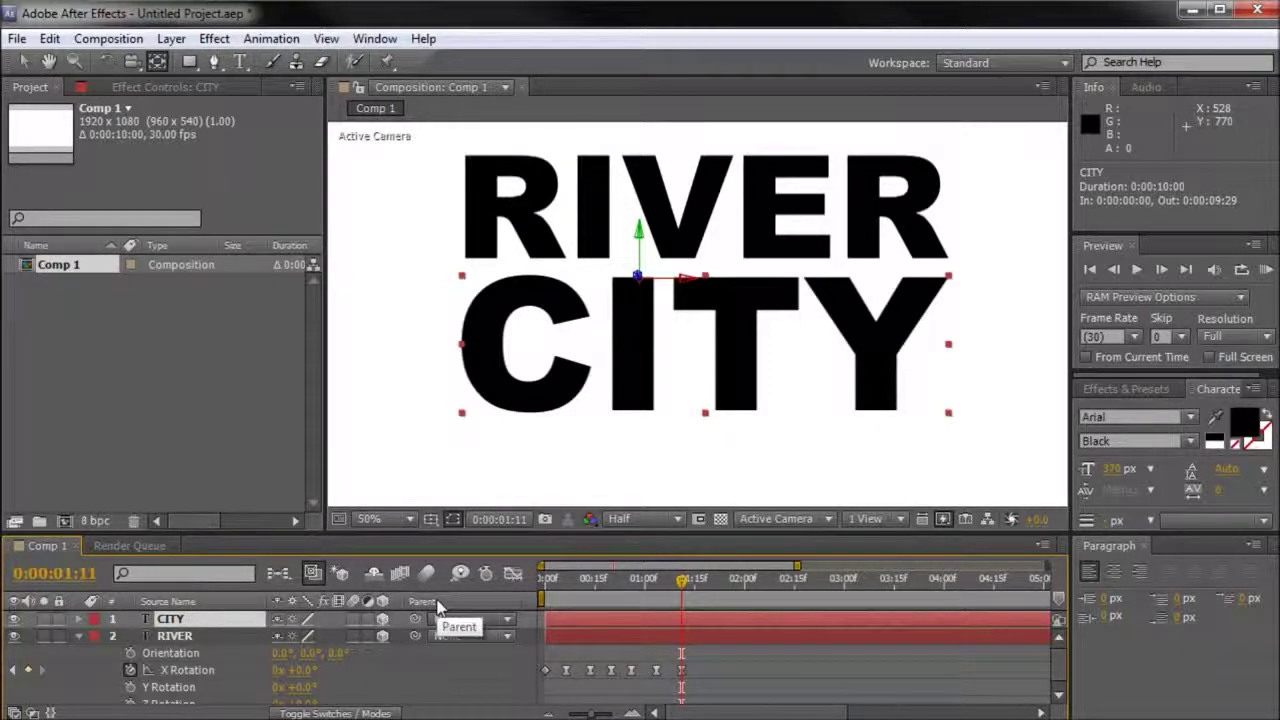
{"action": "key", "text": "r"}
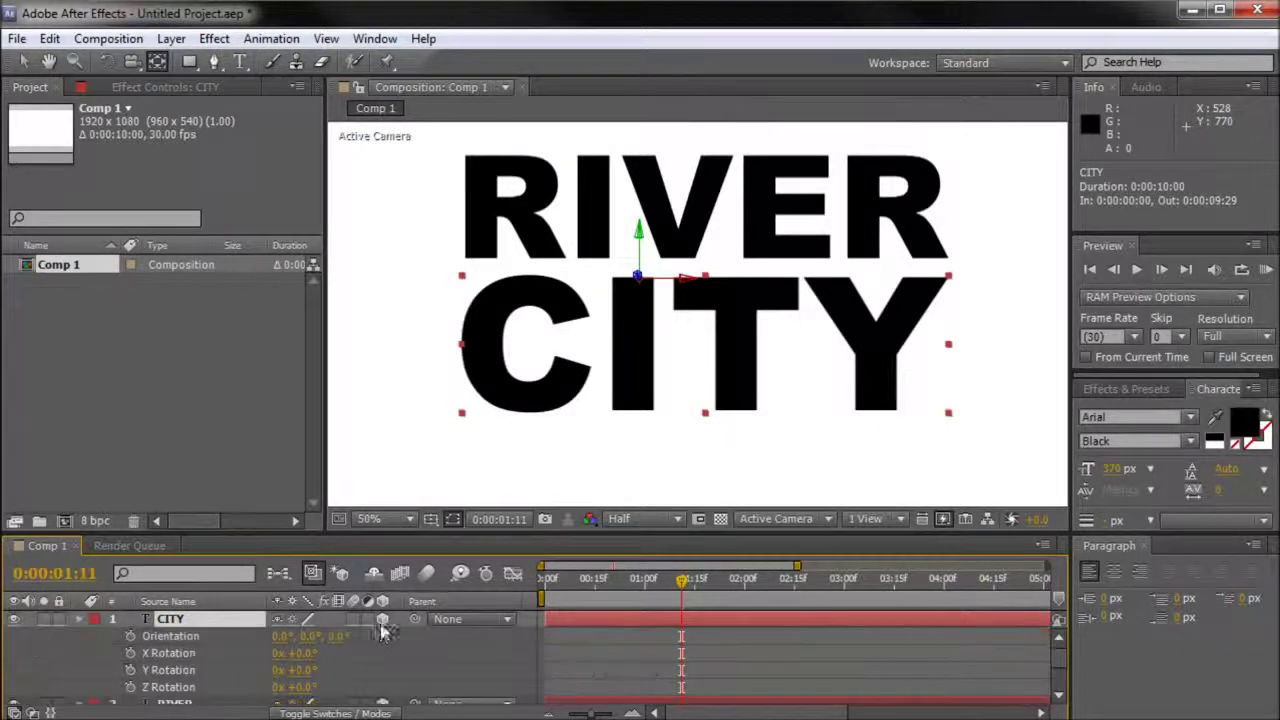
{"action": "left_click", "coordinate": [131, 653]}
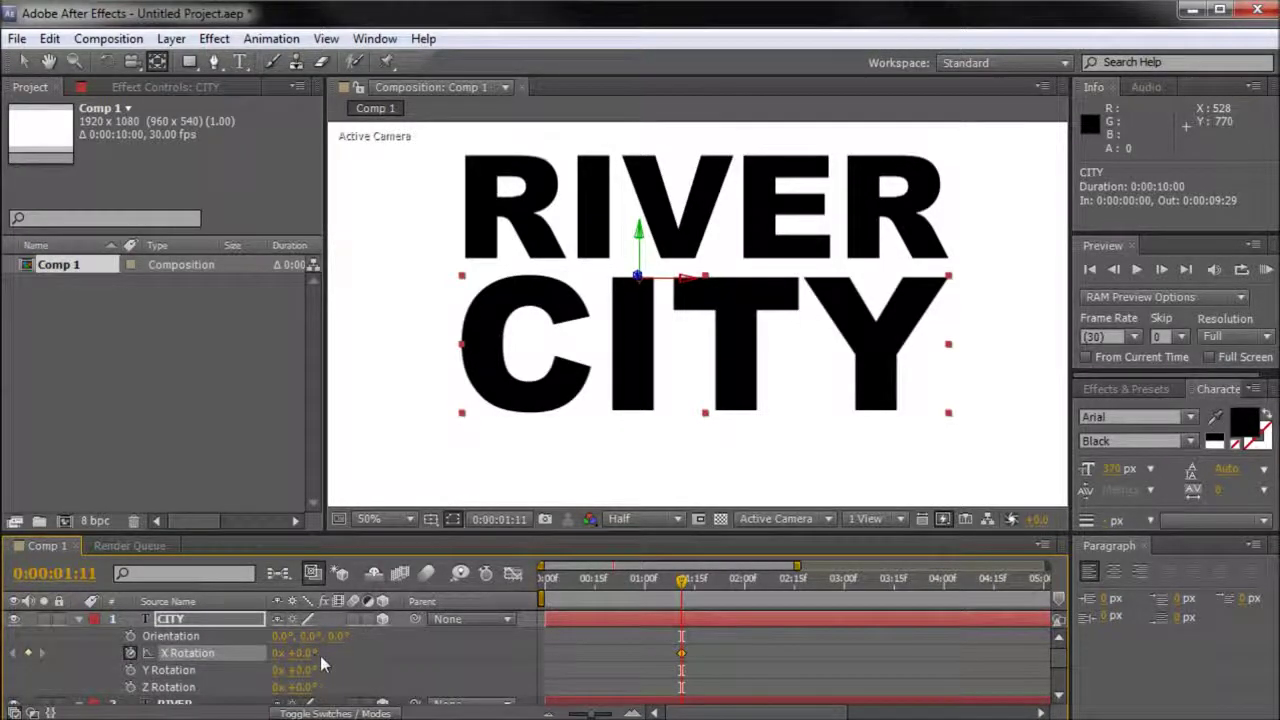
{"action": "key", "text": "ctrl+v"}
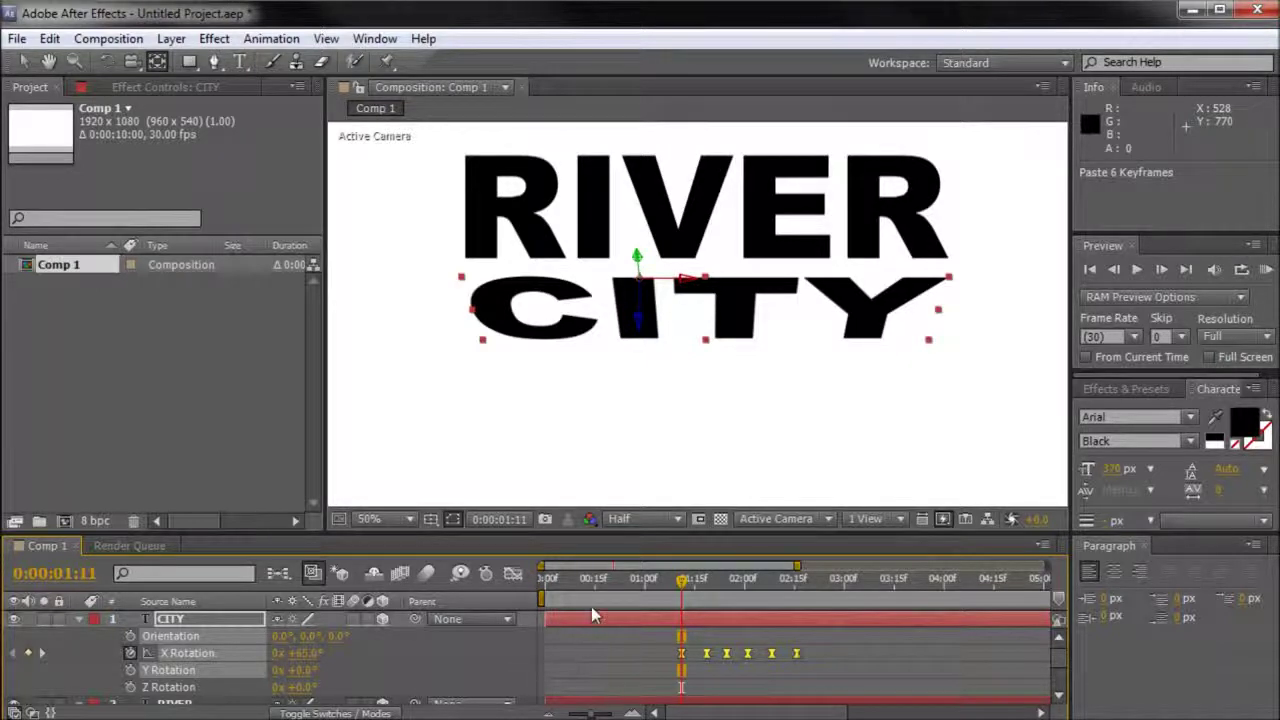
Parent the CITY layer to the RIVER layer.
{"action": "left_click", "coordinate": [470, 621]}
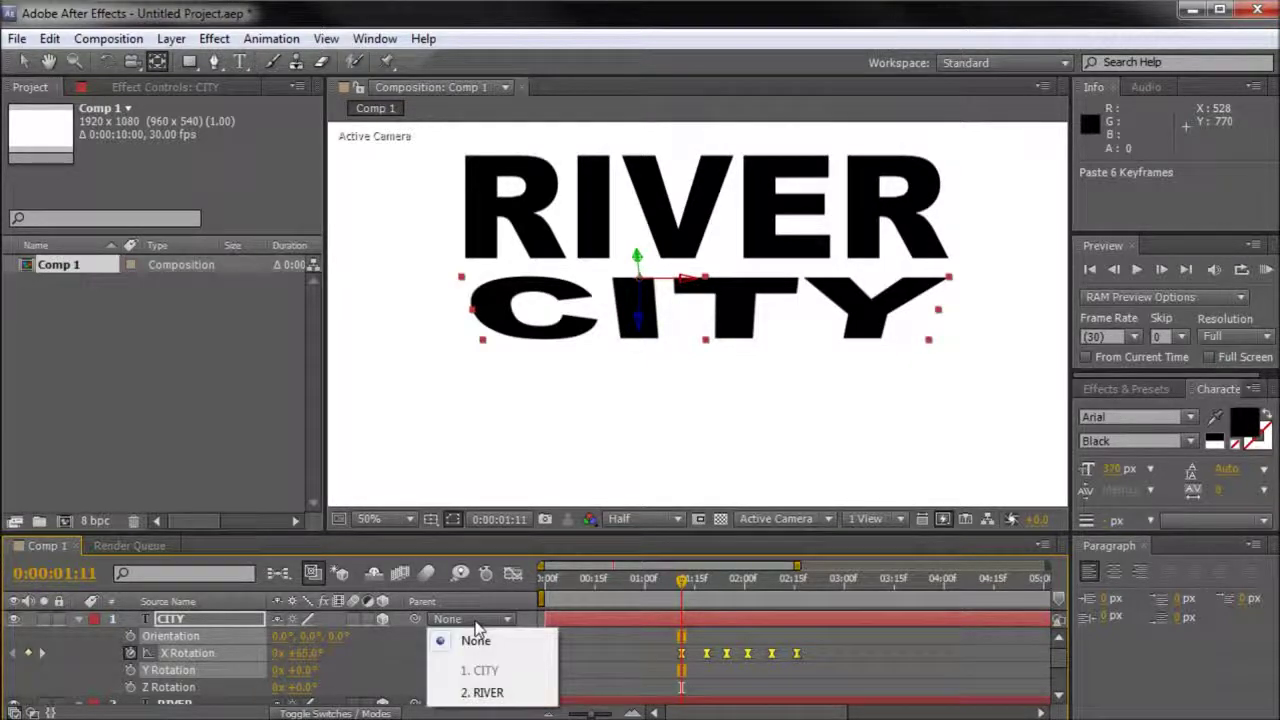
{"action": "left_click", "coordinate": [513, 550]}
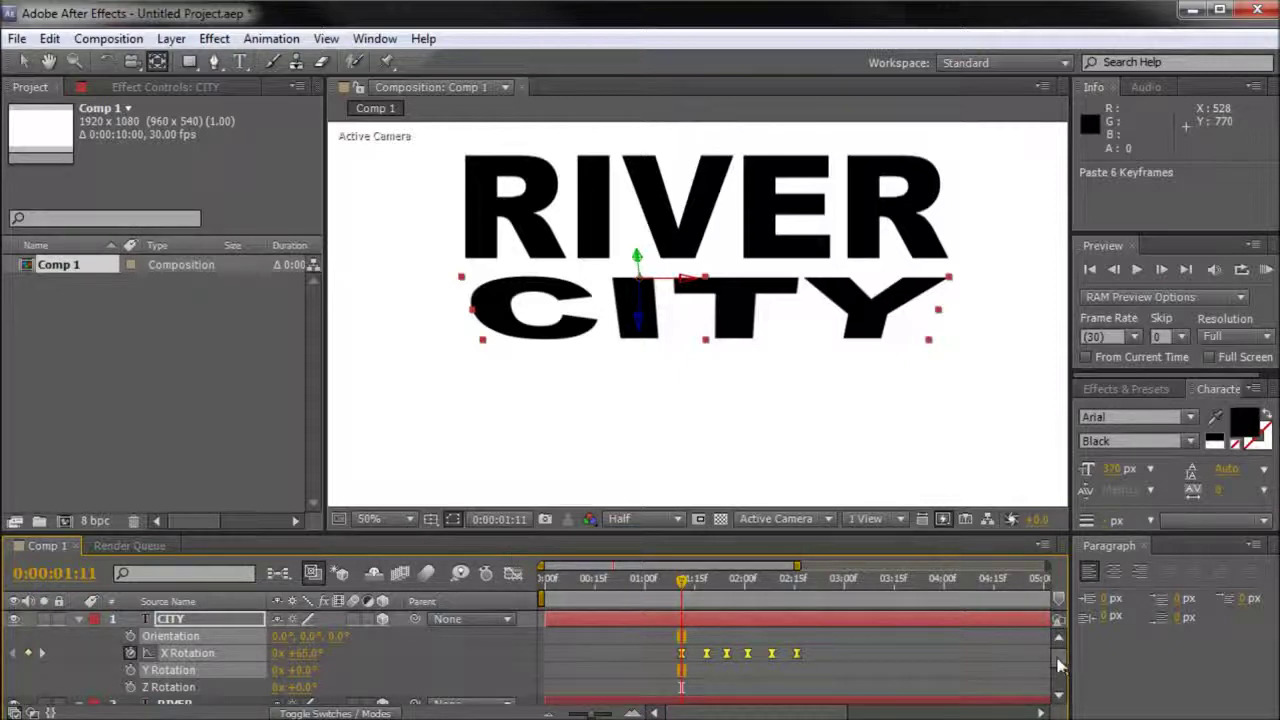
{"action": "scroll", "coordinate": [1060, 665], "scroll_direction": "down", "scroll_amount": 2}
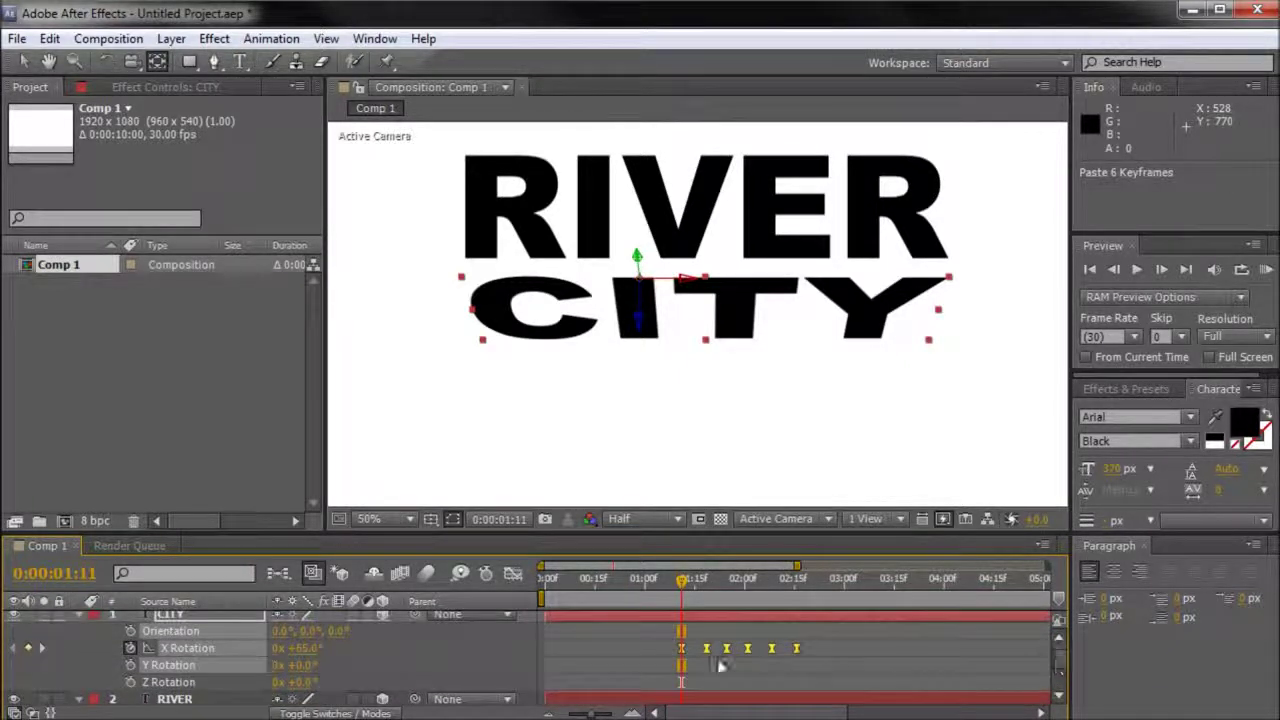
{"action": "left_click", "coordinate": [509, 615]}
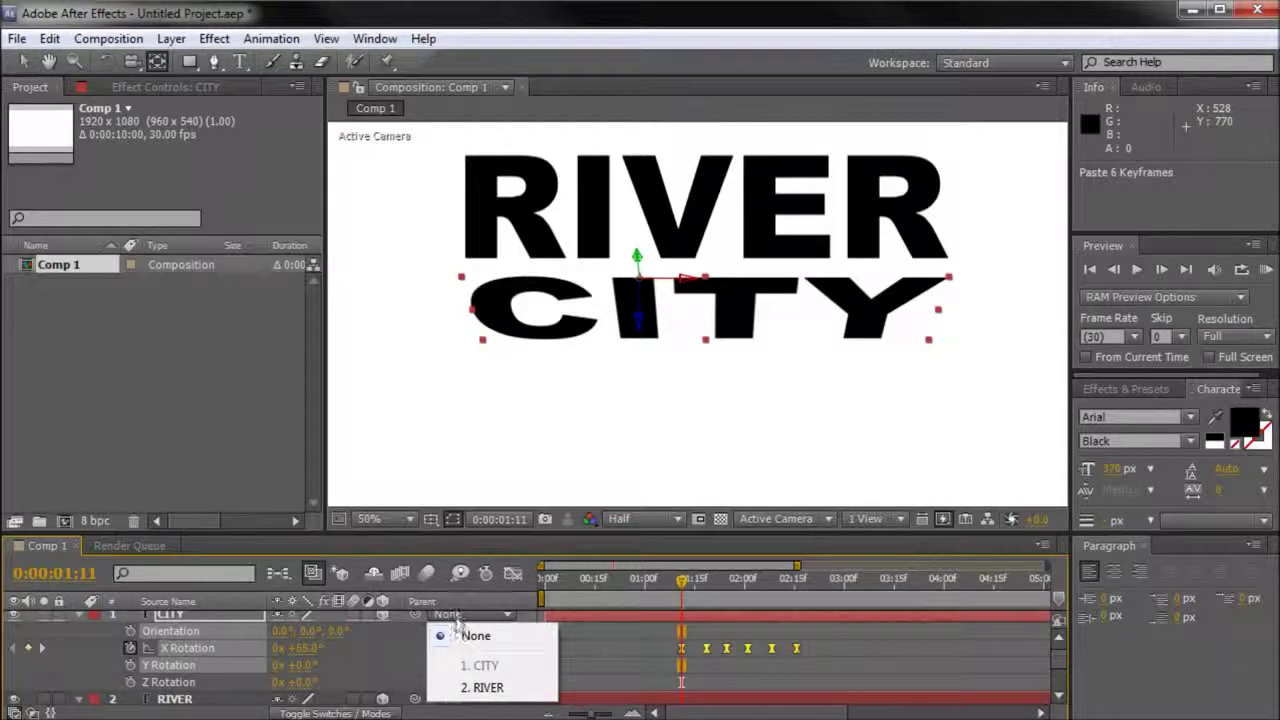
{"action": "left_click", "coordinate": [463, 688]}
Shift CITY's X Rotation keyframes to start at 0:00:00:07 and trim the layer's in point to the same frame.
{"action": "left_click", "coordinate": [615, 592]}
{"action": "left_click_drag", "start_coordinate": [615, 588], "coordinate": [570, 687]}
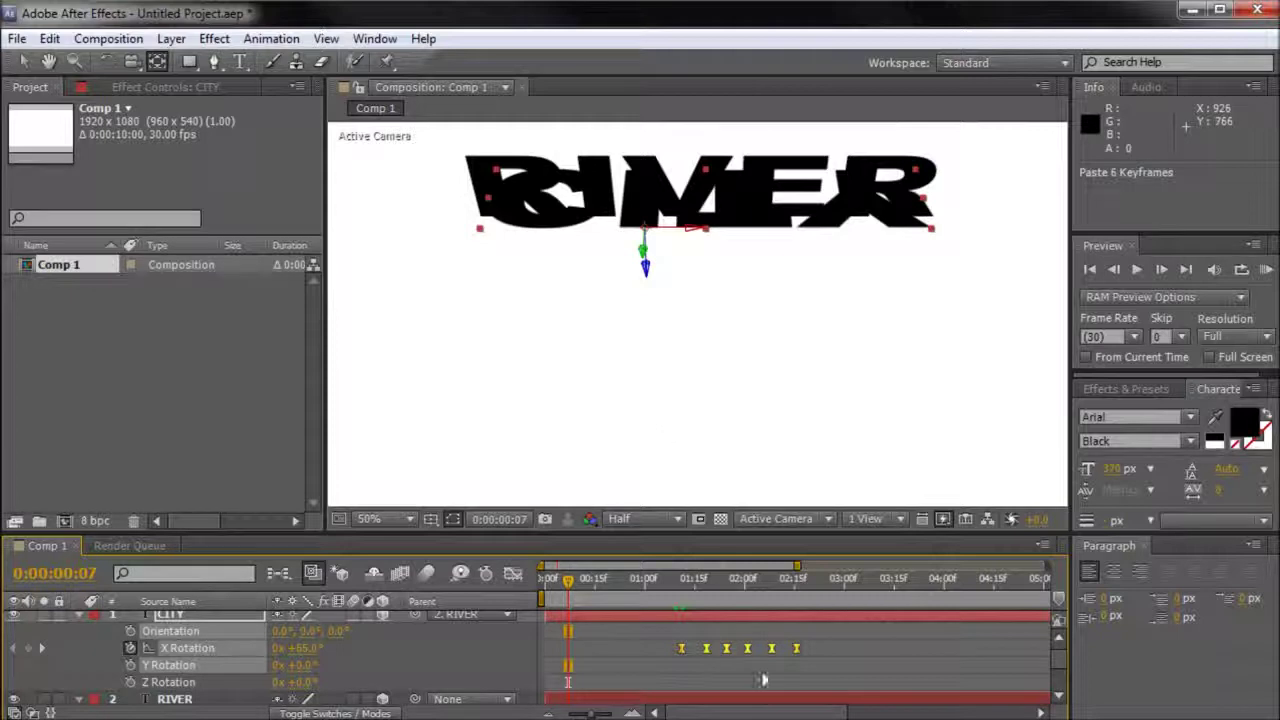
{"action": "left_click_drag", "start_coordinate": [850, 637], "coordinate": [573, 664]}
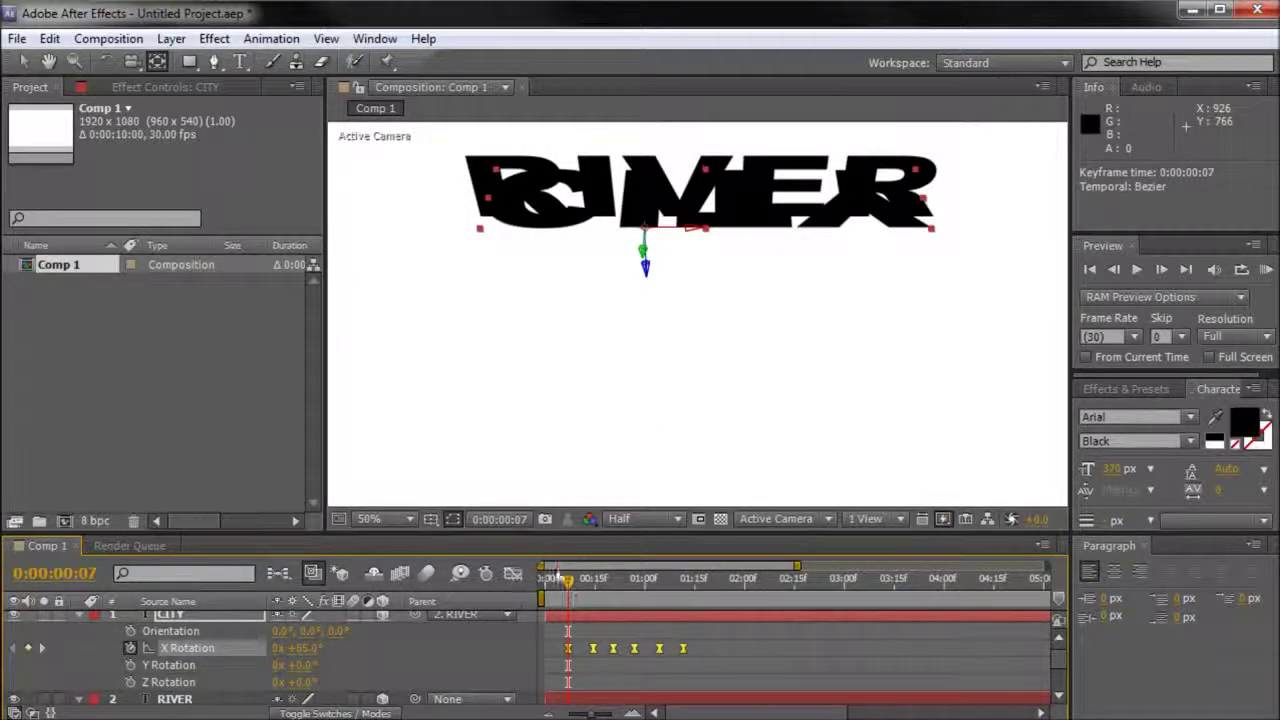
{"action": "left_click", "coordinate": [543, 617]}
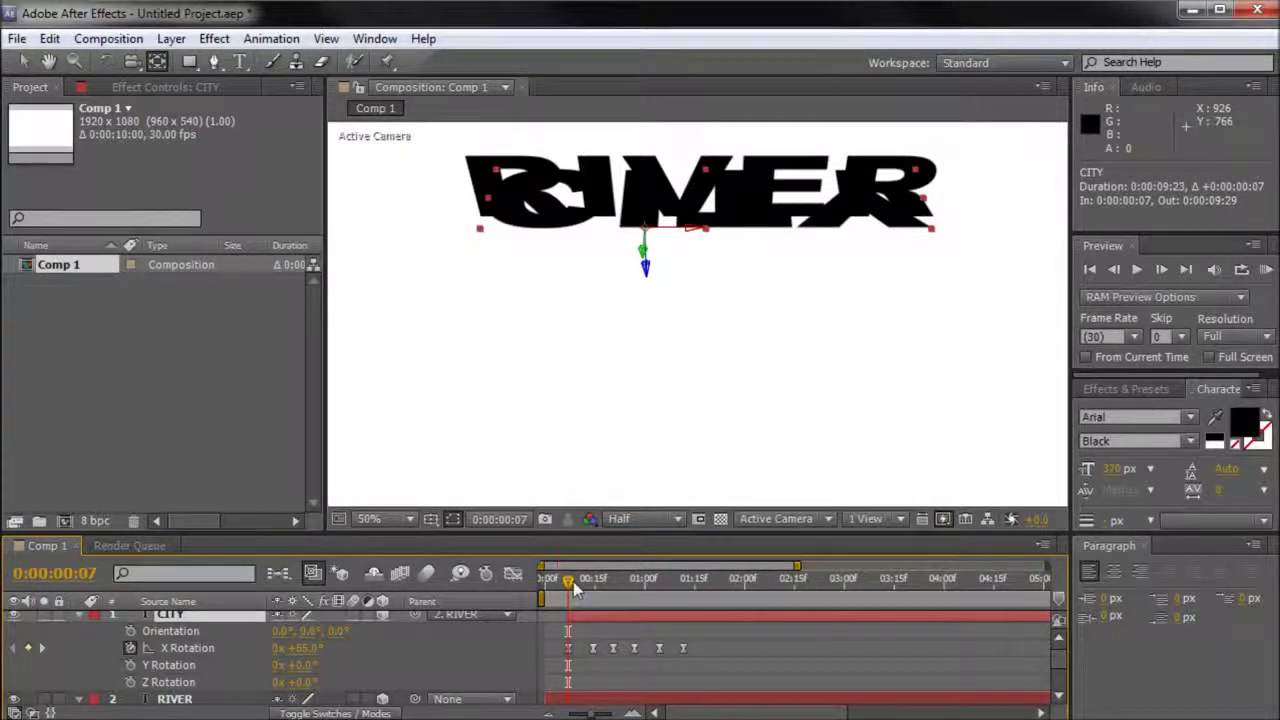
Scrub through the combined RIVER and CITY swing to check the motion, stopping at 0:00:01:23.
{"action": "left_click_drag", "start_coordinate": [567, 588], "coordinate": [688, 621]}
{"action": "scroll", "coordinate": [628, 364], "scroll_direction": "down", "scroll_amount": 1}
{"action": "scroll", "coordinate": [627, 374], "scroll_direction": "up", "scroll_amount": 1}
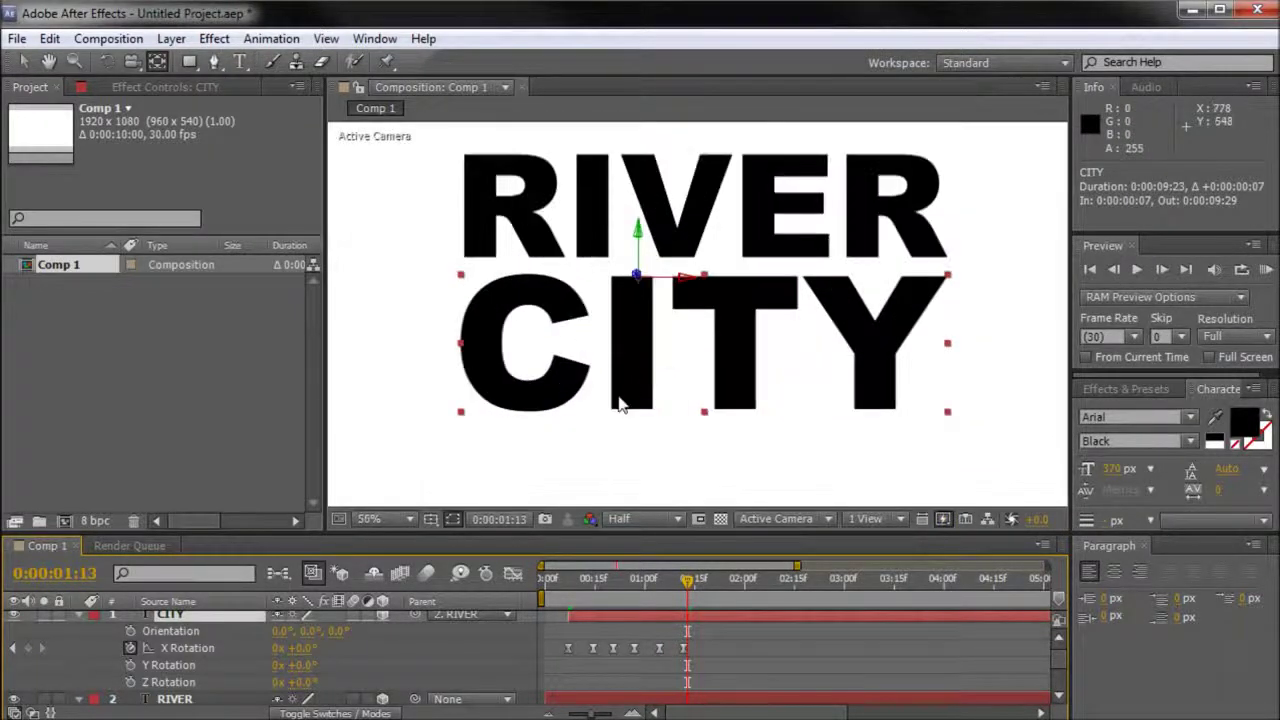
{"action": "left_click_drag", "start_coordinate": [674, 567], "coordinate": [594, 652]}
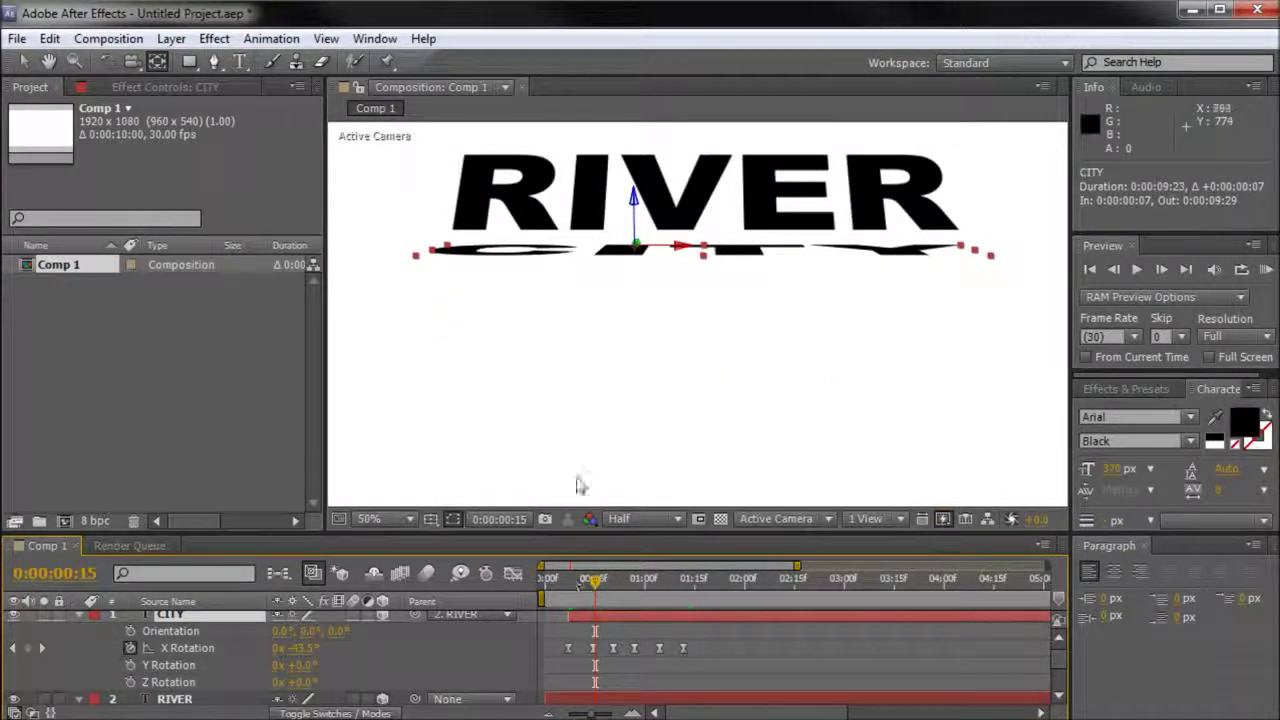
{"action": "left_click_drag", "start_coordinate": [594, 579], "coordinate": [717, 618]}
{"action": "scroll", "coordinate": [666, 408], "scroll_direction": "down", "scroll_amount": 1}
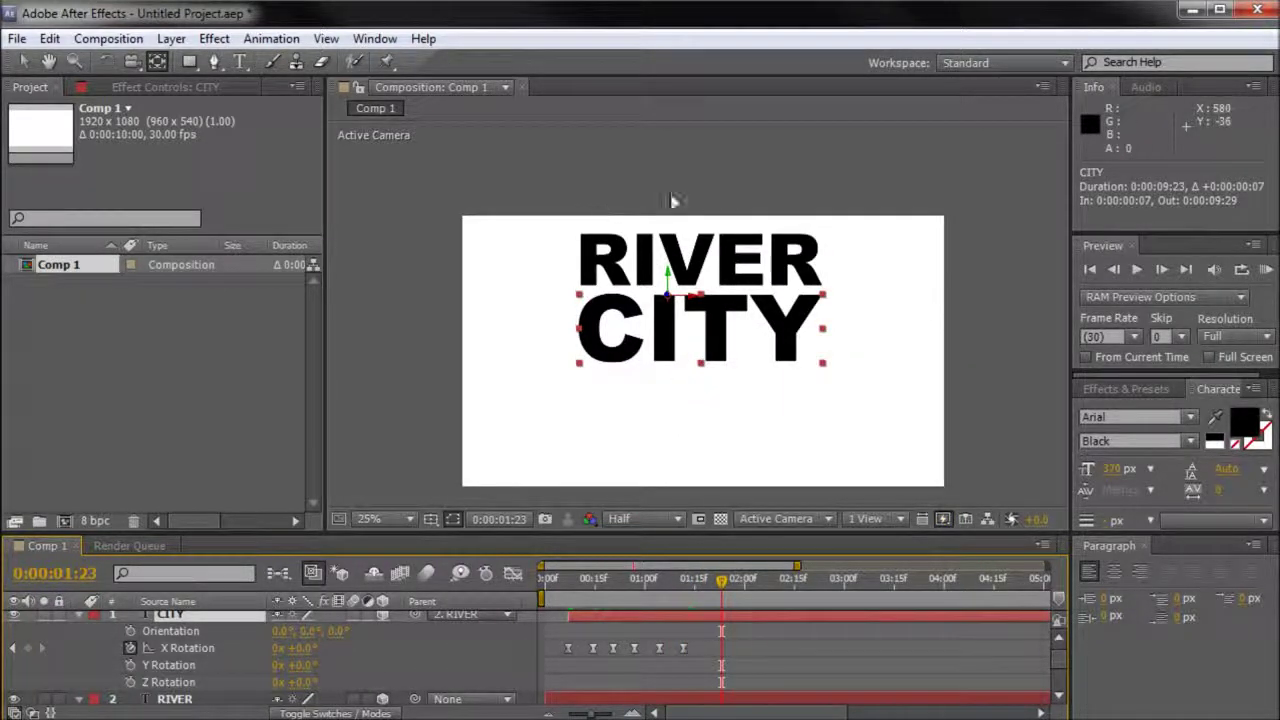
{"action": "scroll", "coordinate": [664, 372], "scroll_direction": "up", "scroll_amount": 1}
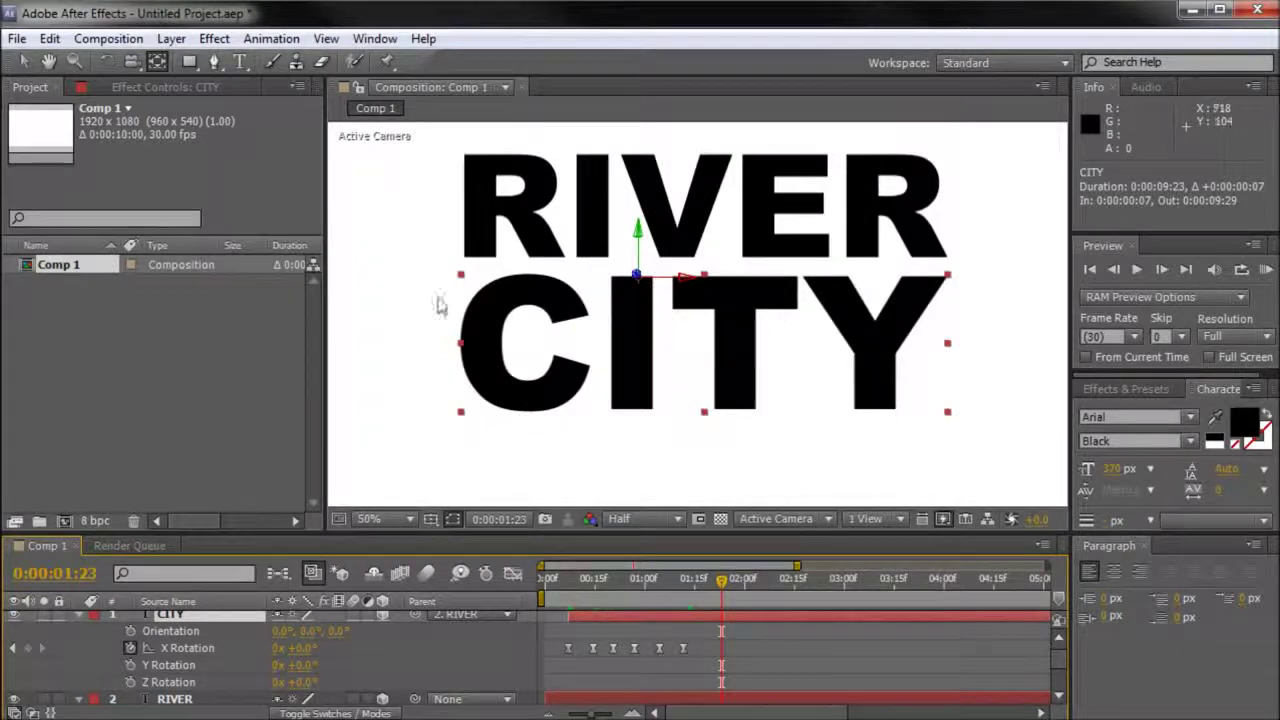
At 0:00:01:23, add a new text layer reading GRAPHIX below the word CITY.
{"action": "scroll", "coordinate": [688, 350], "scroll_direction": "down", "scroll_amount": 1}
{"action": "scroll", "coordinate": [676, 385], "scroll_direction": "up", "scroll_amount": 1}
{"action": "left_click_drag", "start_coordinate": [688, 421], "coordinate": [691, 330]}
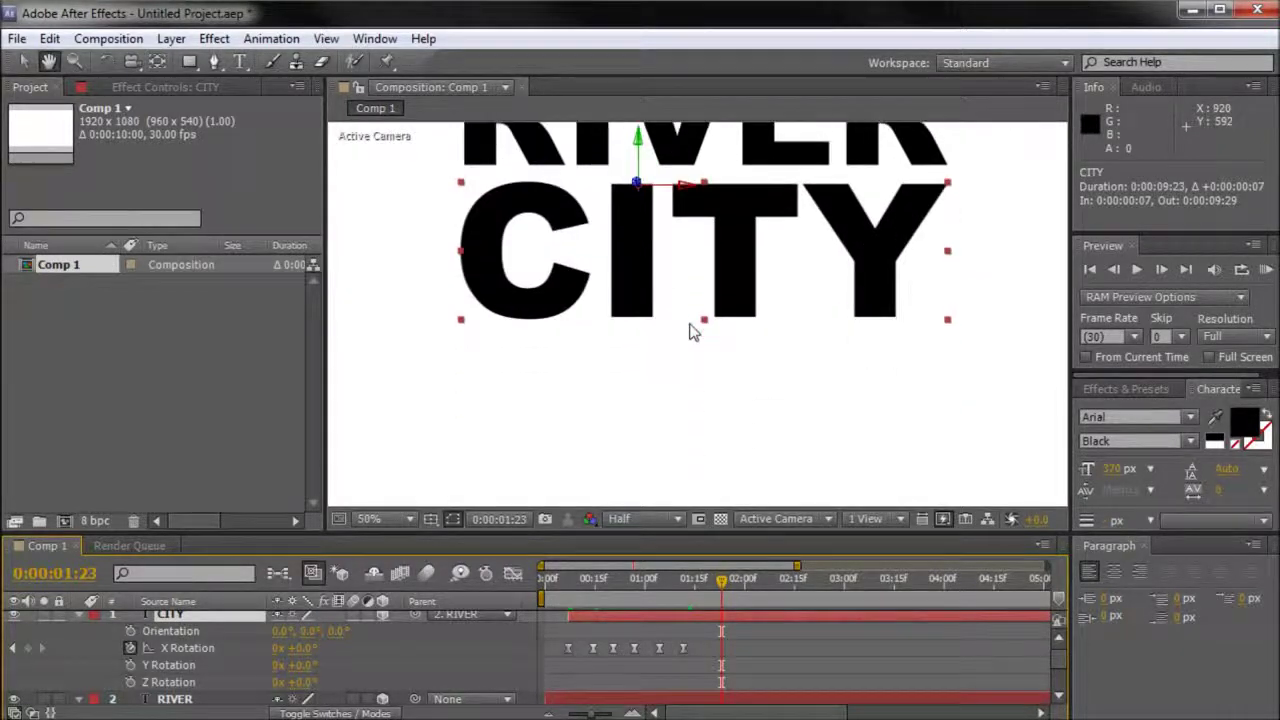
{"action": "scroll", "coordinate": [694, 366], "scroll_direction": "down", "scroll_amount": 1}
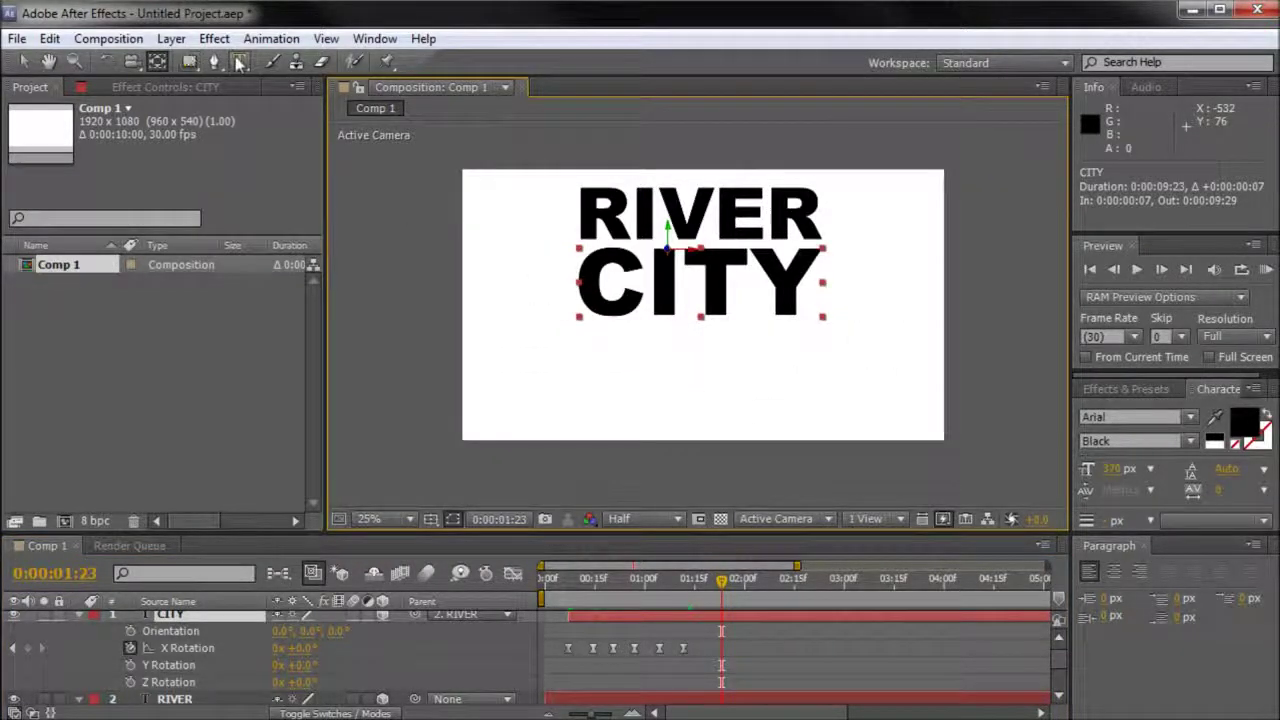
{"action": "left_click", "coordinate": [240, 62]}
{"action": "left_click", "coordinate": [583, 380]}
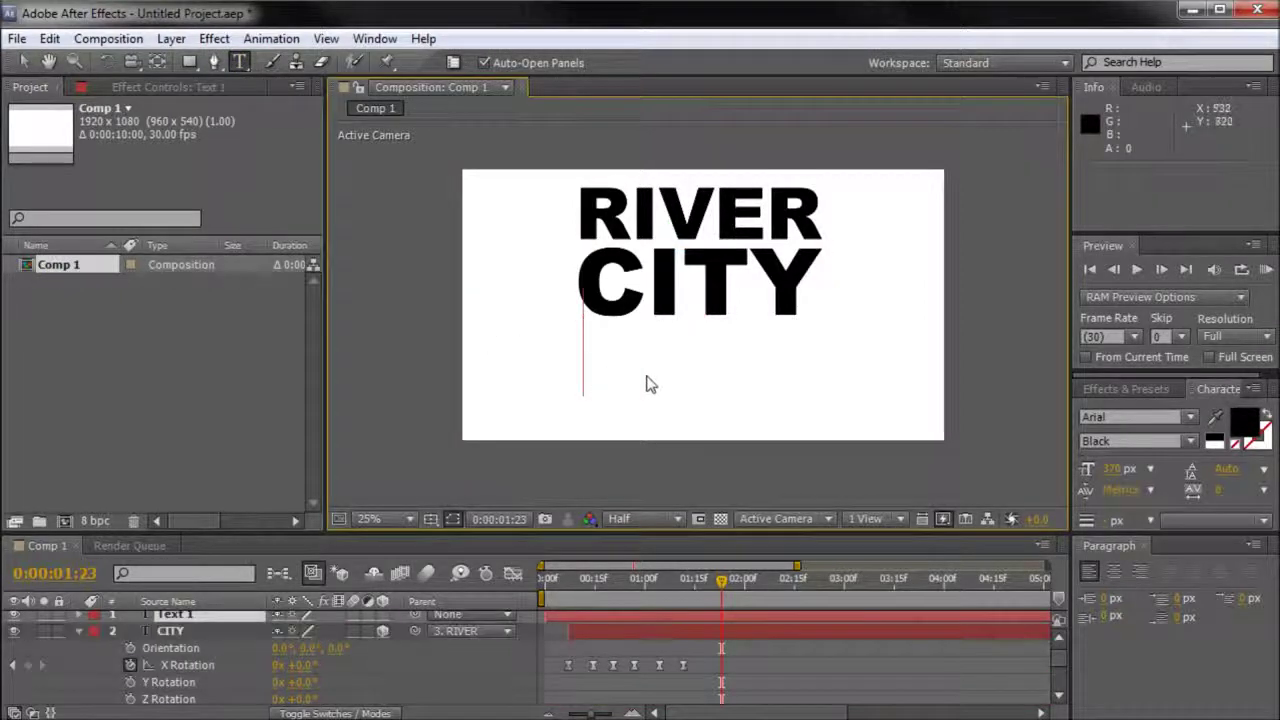
{"action": "type", "text": "GRAP"}
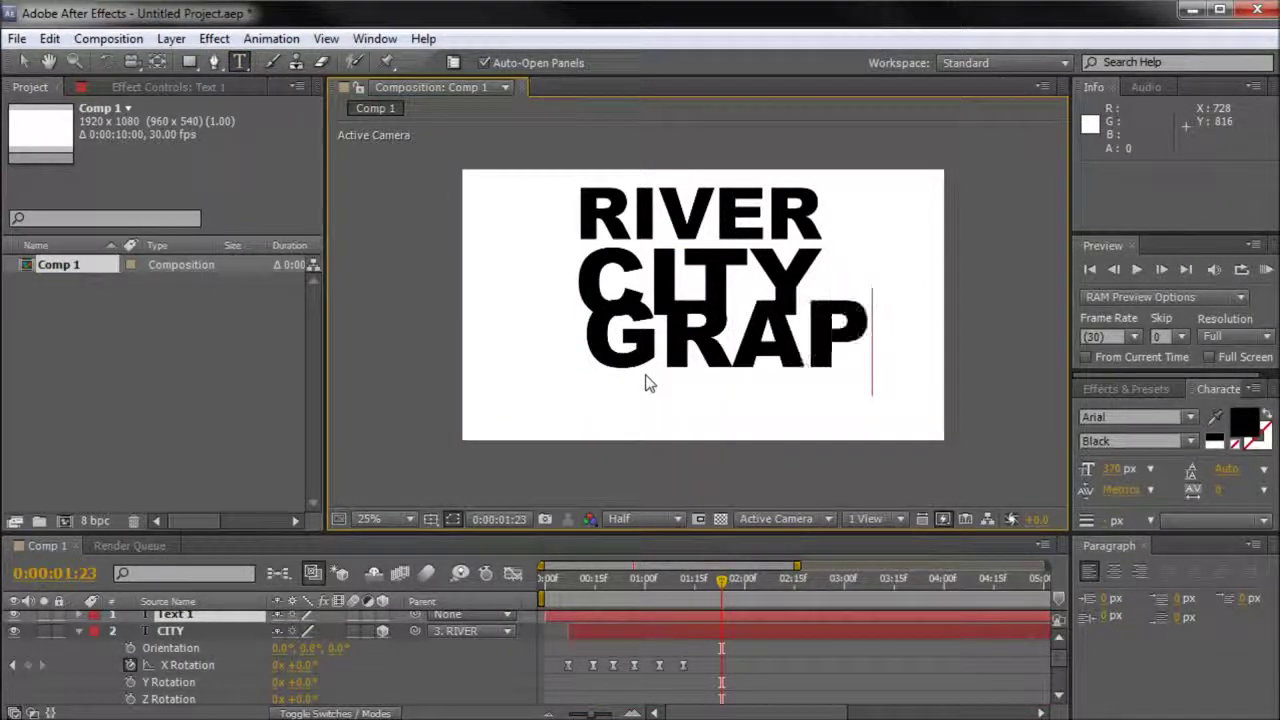
{"action": "type", "text": "H"}
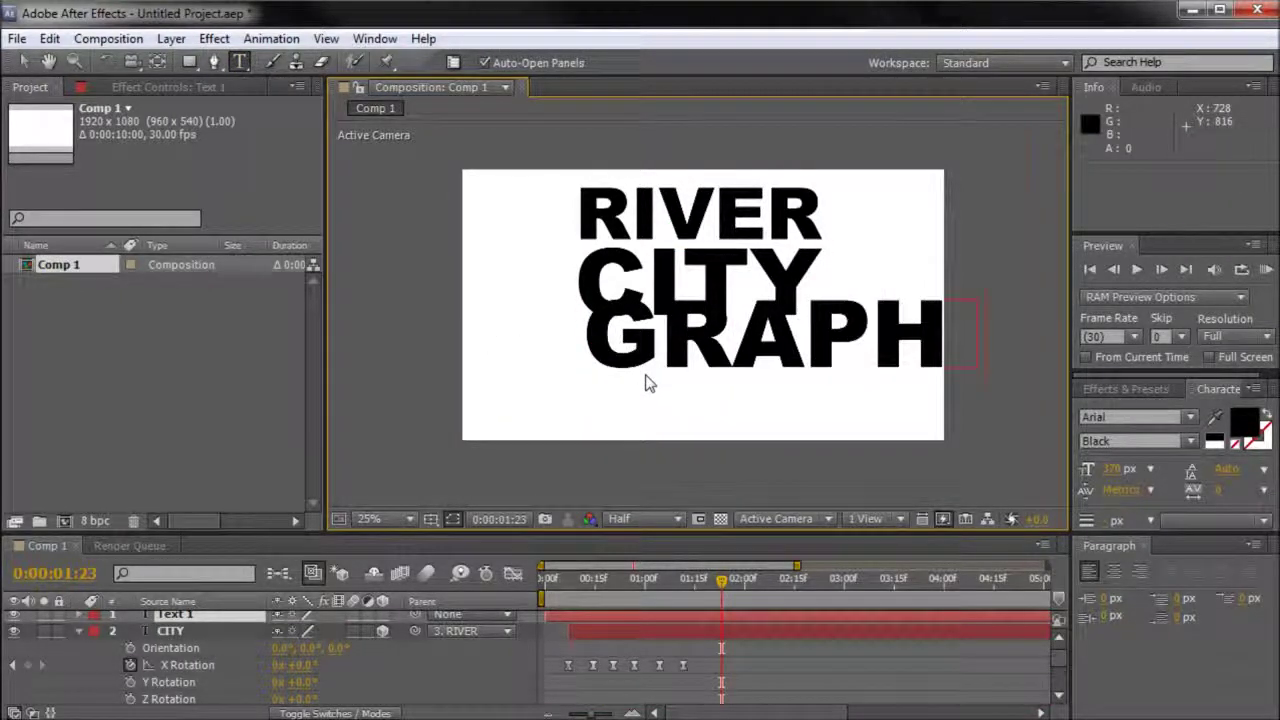
Reduce the GRAPHIX text to 195 px and place it just below CITY at position 460, 762, aligned with its left edge.
{"action": "left_click", "coordinate": [22, 62]}
{"action": "scroll", "coordinate": [637, 322], "scroll_direction": "up", "scroll_amount": 2}
{"action": "left_click_drag", "start_coordinate": [538, 387], "coordinate": [518, 437]}
{"action": "left_click", "coordinate": [1113, 480]}
{"action": "left_click_drag", "start_coordinate": [1116, 476], "coordinate": [911, 409]}
{"action": "left_click", "coordinate": [940, 482]}
{"action": "left_click", "coordinate": [1112, 471]}
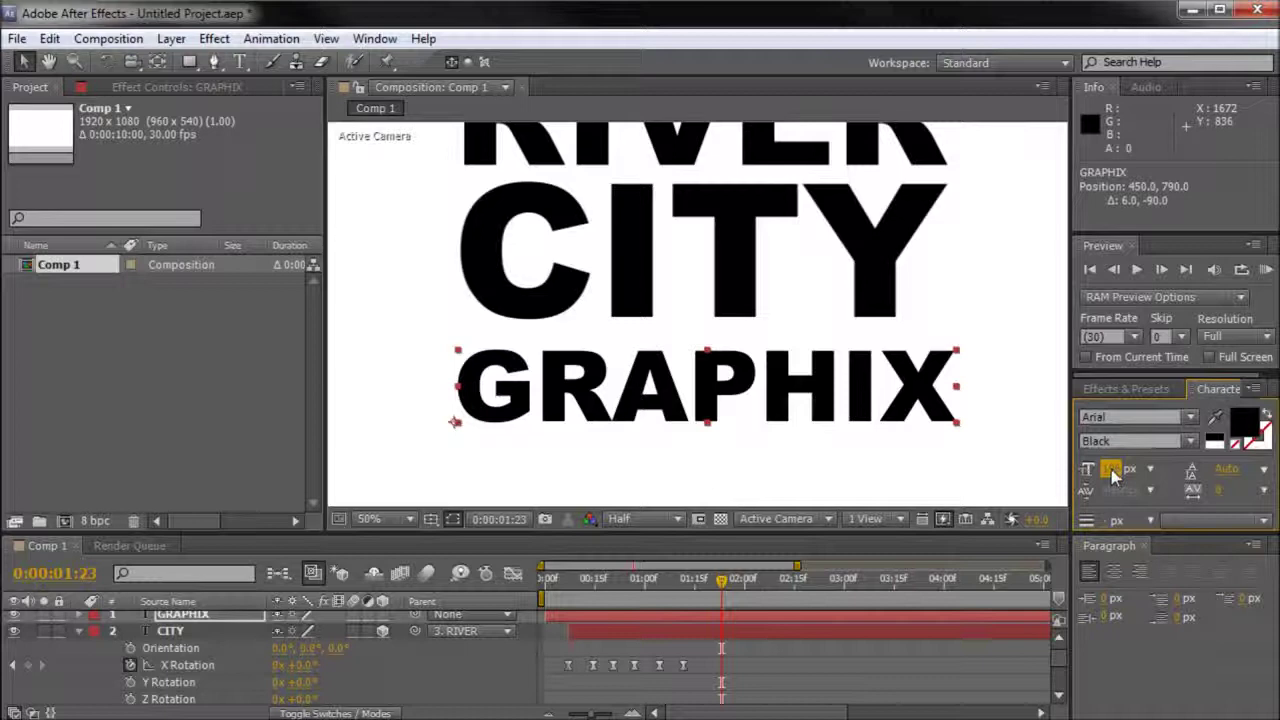
{"action": "left_click_drag", "start_coordinate": [1111, 470], "coordinate": [1110, 470]}
{"action": "left_click_drag", "start_coordinate": [700, 394], "coordinate": [705, 382]}
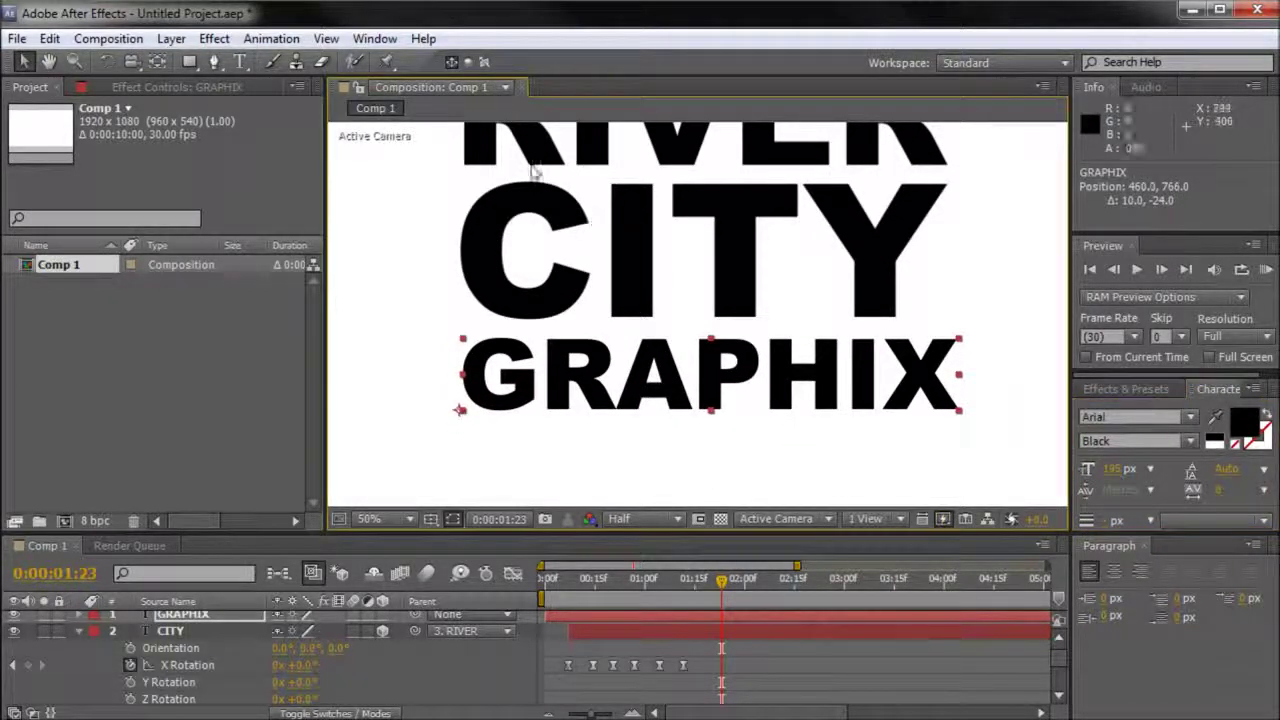
{"action": "left_click_drag", "start_coordinate": [566, 358], "coordinate": [566, 356]}
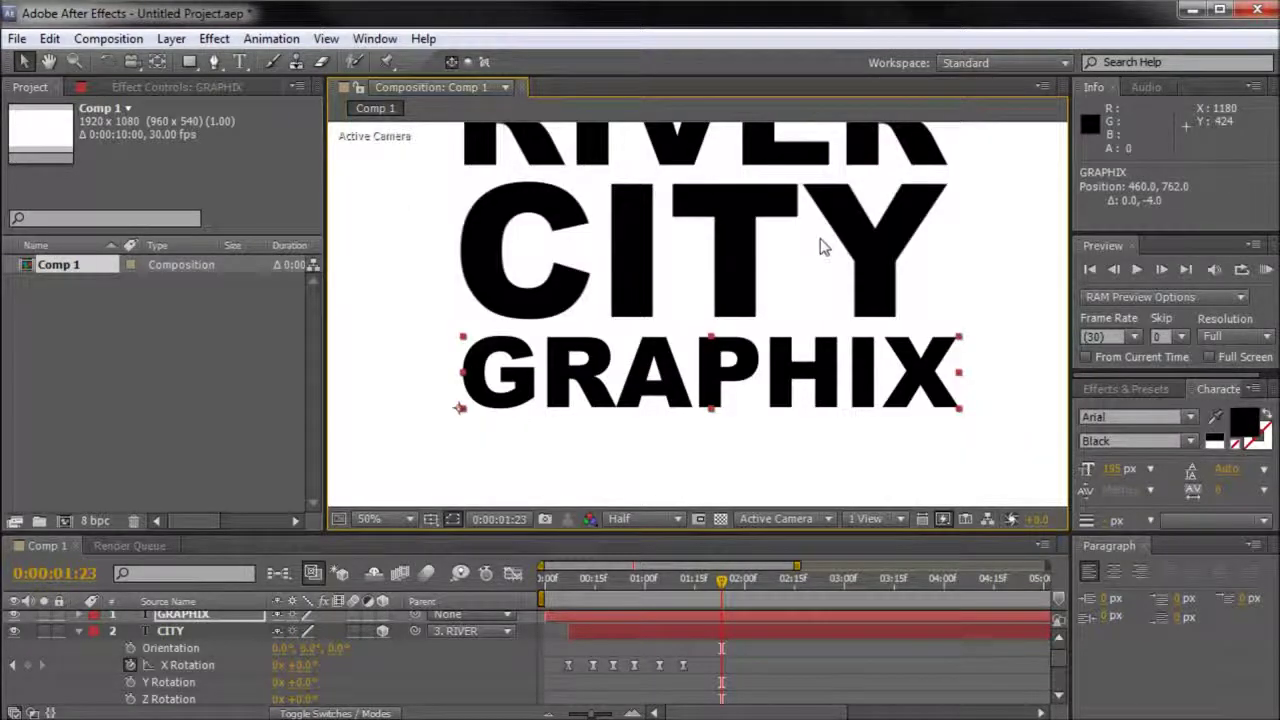
Fine-tune the GRAPHIX font size to 192 px to match the width of CITY.
{"action": "key", "text": "h"}
{"action": "left_click_drag", "start_coordinate": [841, 200], "coordinate": [856, 243]}
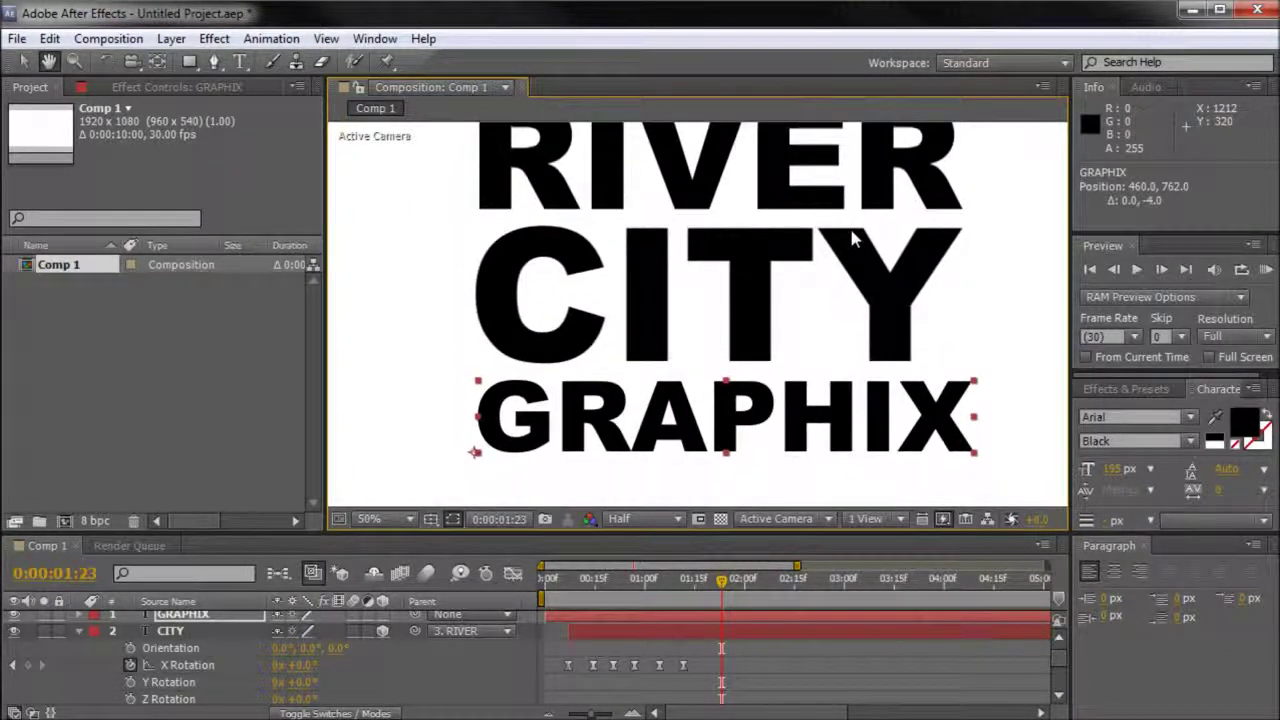
{"action": "left_click", "coordinate": [1112, 470]}
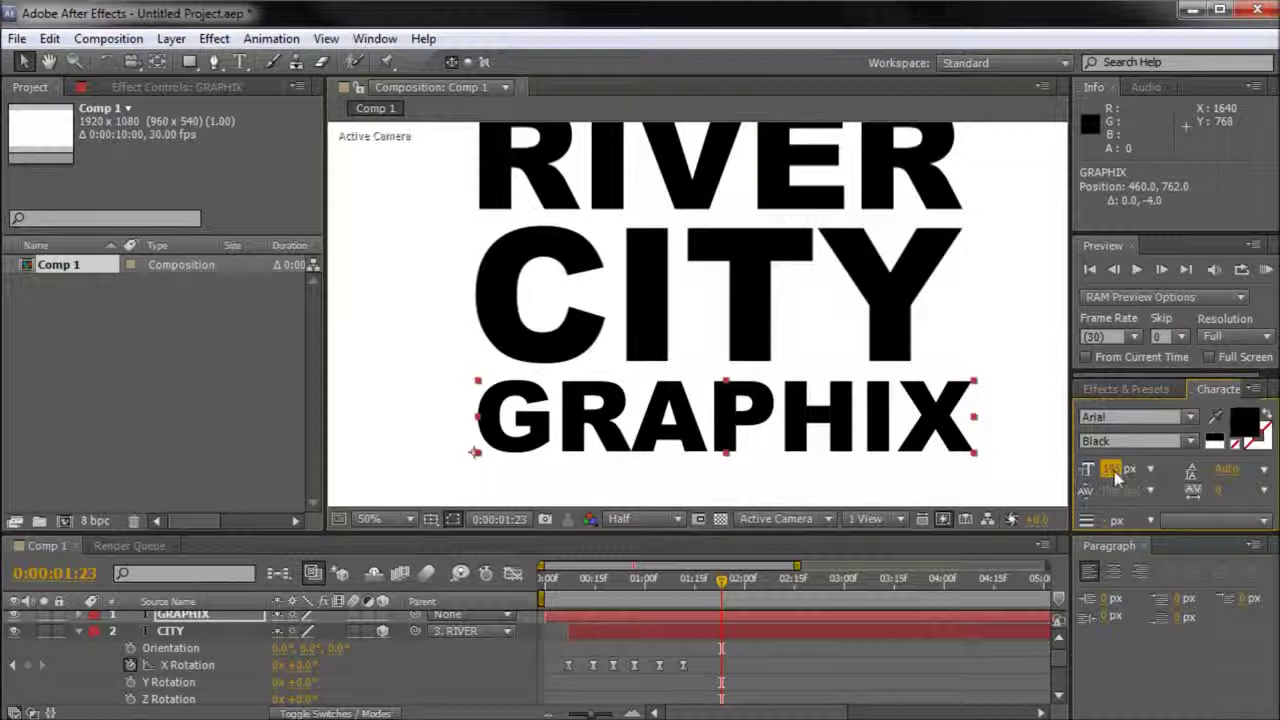
{"action": "left_click_drag", "start_coordinate": [1114, 470], "coordinate": [1112, 470]}
{"action": "key", "text": "Down"}
{"action": "key", "text": "Down"}
{"action": "key", "text": "Down"}
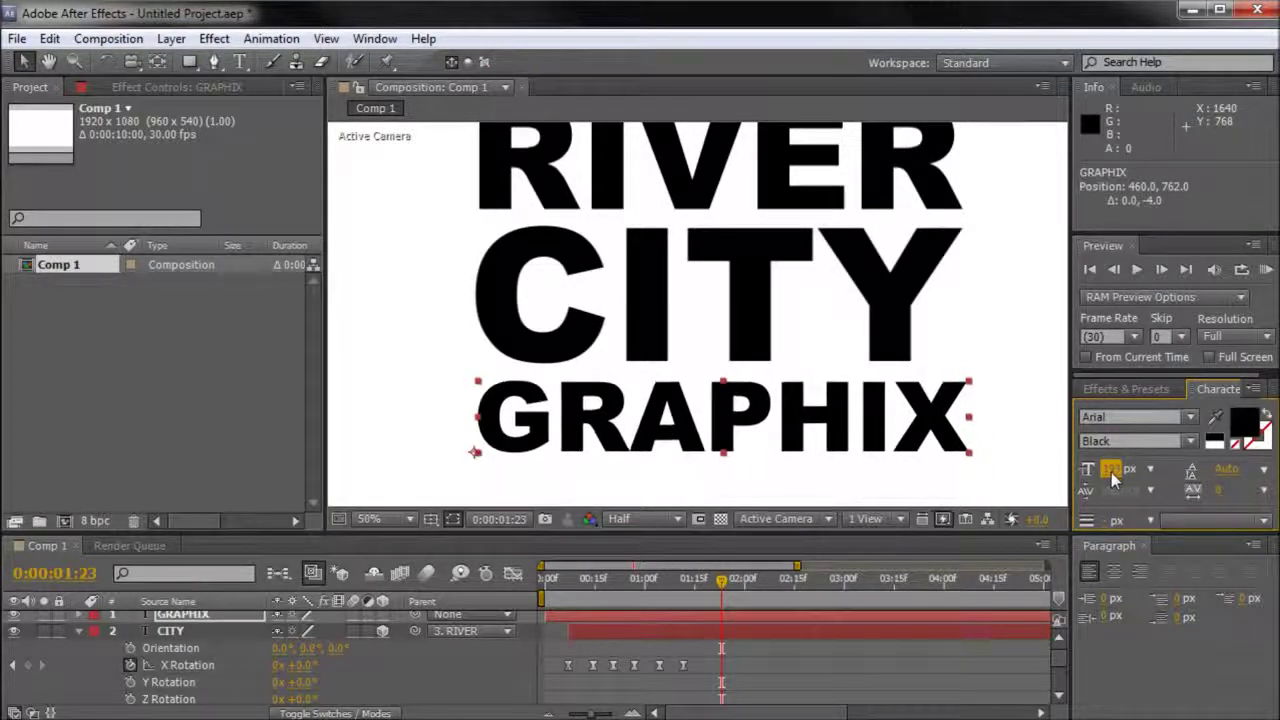
{"action": "key", "text": "Up"}
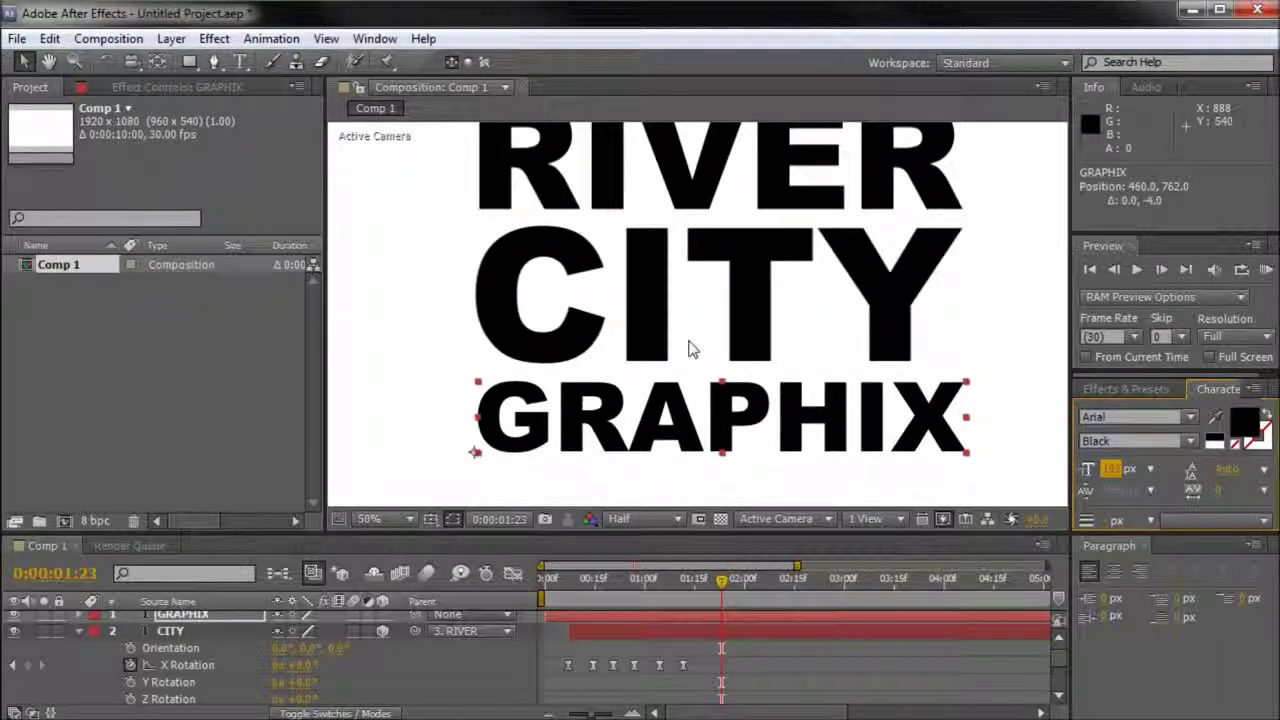
{"action": "left_click", "coordinate": [674, 362]}
{"action": "left_click", "coordinate": [623, 412]}
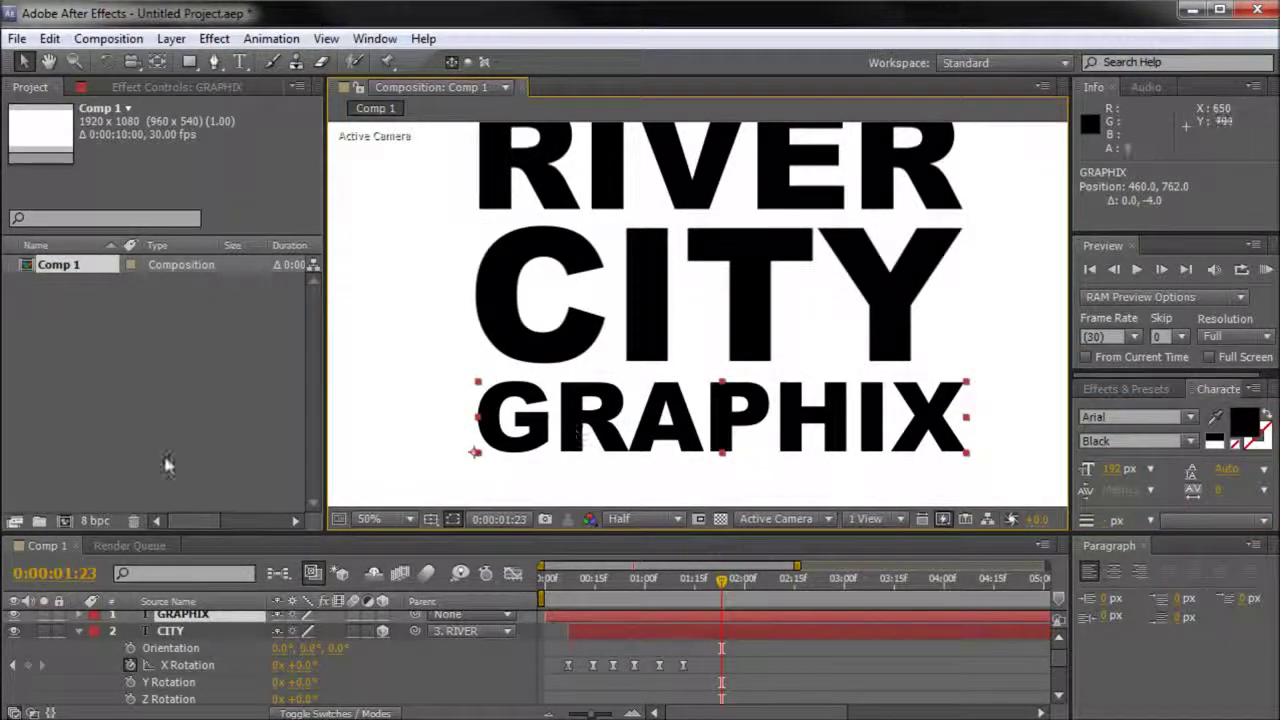
Make the GRAPHIX layer 3D and move its anchor point to the top of the letter A with the Pan Behind tool.
{"action": "left_click", "coordinate": [382, 619]}
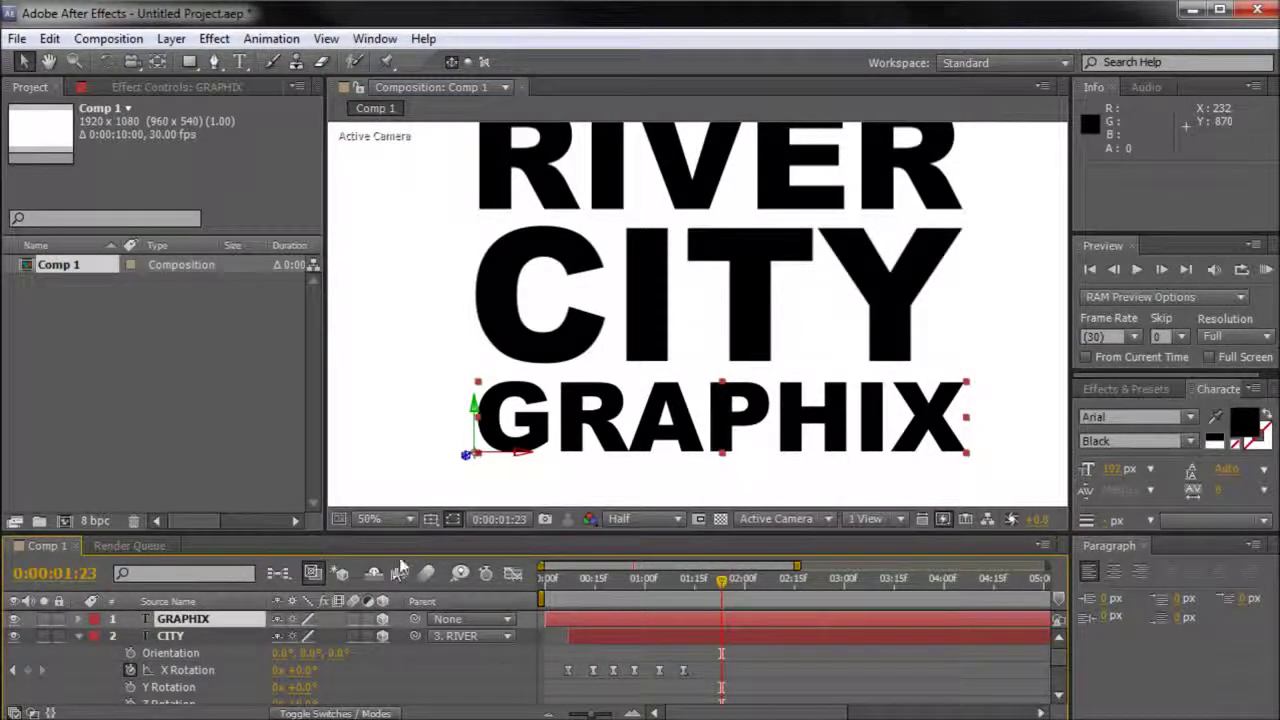
{"action": "left_click", "coordinate": [157, 62]}
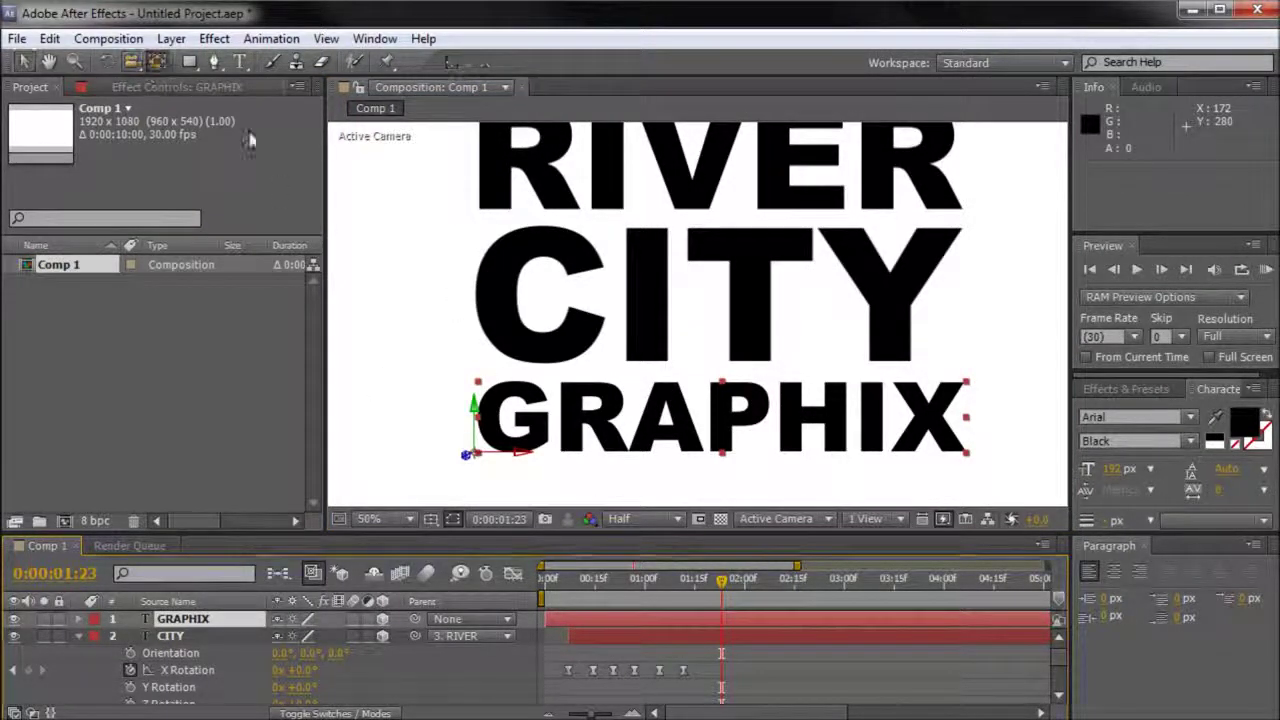
{"action": "scroll", "coordinate": [516, 443], "scroll_direction": "up", "scroll_amount": 1}
{"action": "key", "text": "space"}
{"action": "left_click_drag", "start_coordinate": [478, 441], "coordinate": [669, 303]}
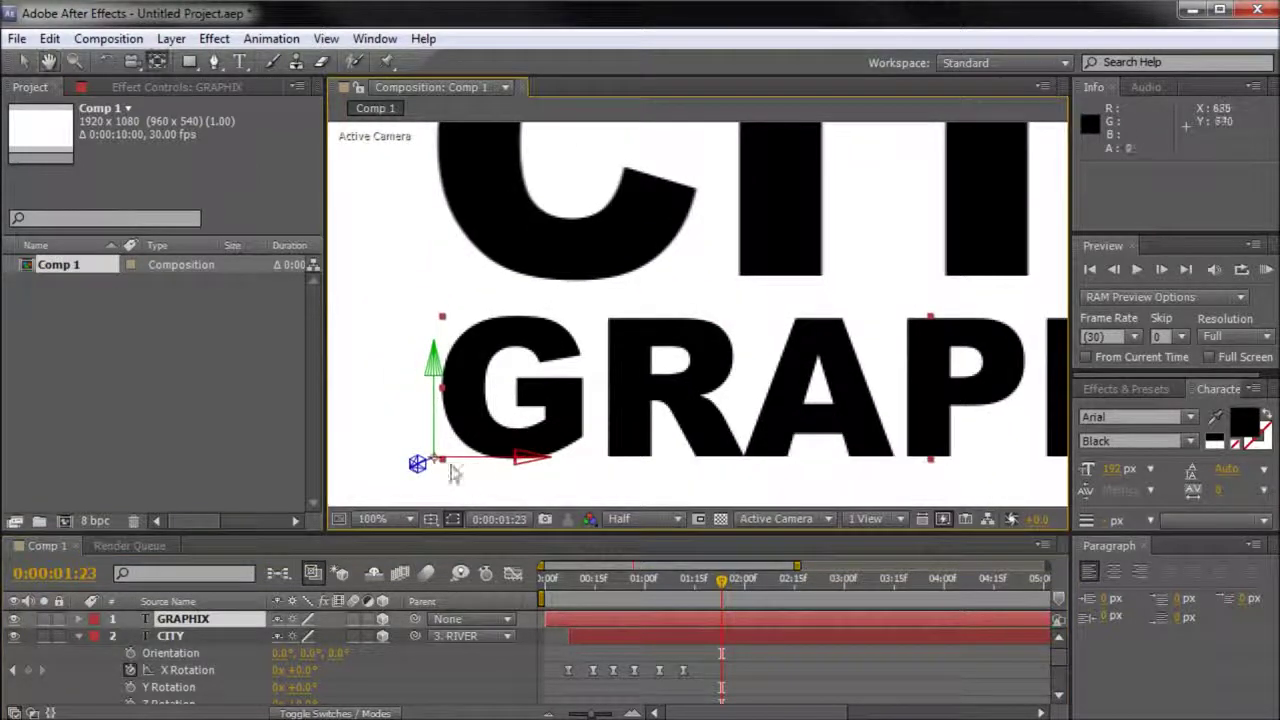
{"action": "left_click_drag", "start_coordinate": [434, 460], "coordinate": [829, 321]}
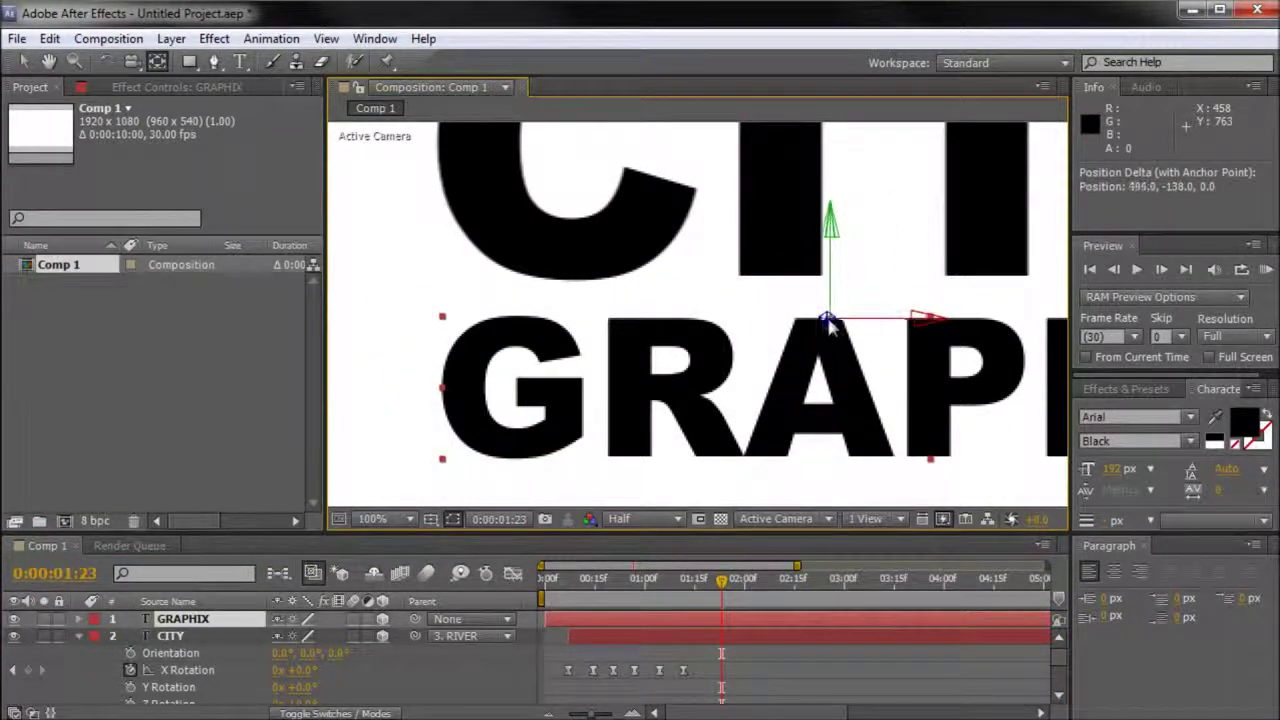
Fine-tune the GRAPHIX anchor point so it sits exactly on the top edge of the letter A.
{"action": "scroll", "coordinate": [821, 317], "scroll_direction": "up", "scroll_amount": 1}
{"action": "scroll", "coordinate": [821, 317], "scroll_direction": "up", "scroll_amount": 1}
{"action": "key", "text": "space"}
{"action": "left_click_drag", "start_coordinate": [966, 362], "coordinate": [531, 348]}
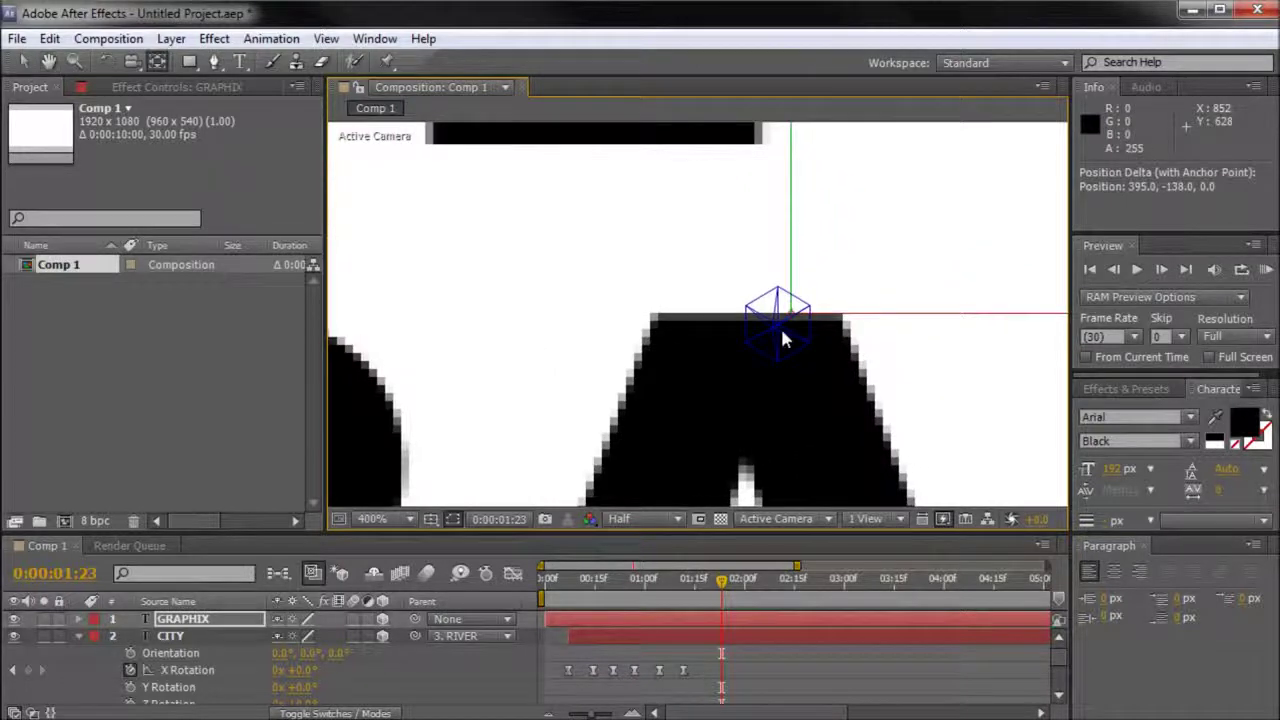
{"action": "scroll", "coordinate": [781, 325], "scroll_direction": "up", "scroll_amount": 1}
{"action": "left_click_drag", "start_coordinate": [884, 315], "coordinate": [878, 329]}
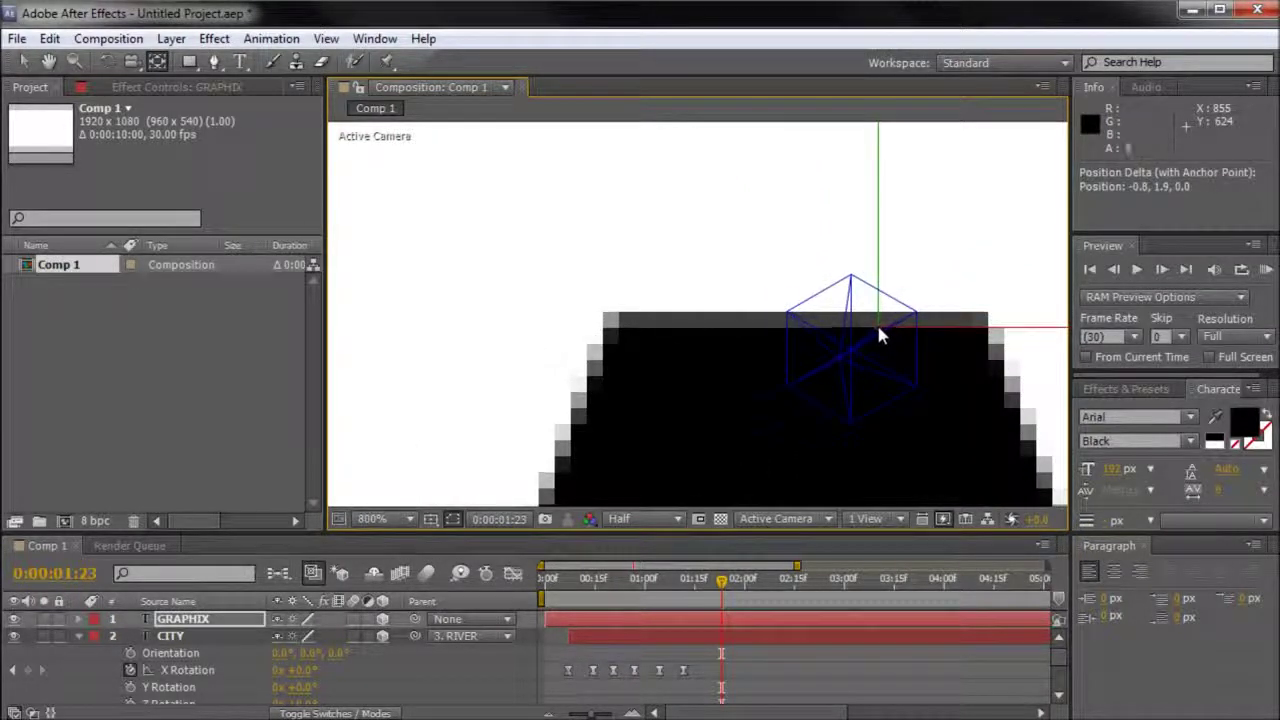
{"action": "scroll", "coordinate": [876, 322], "scroll_direction": "down", "scroll_amount": 8}
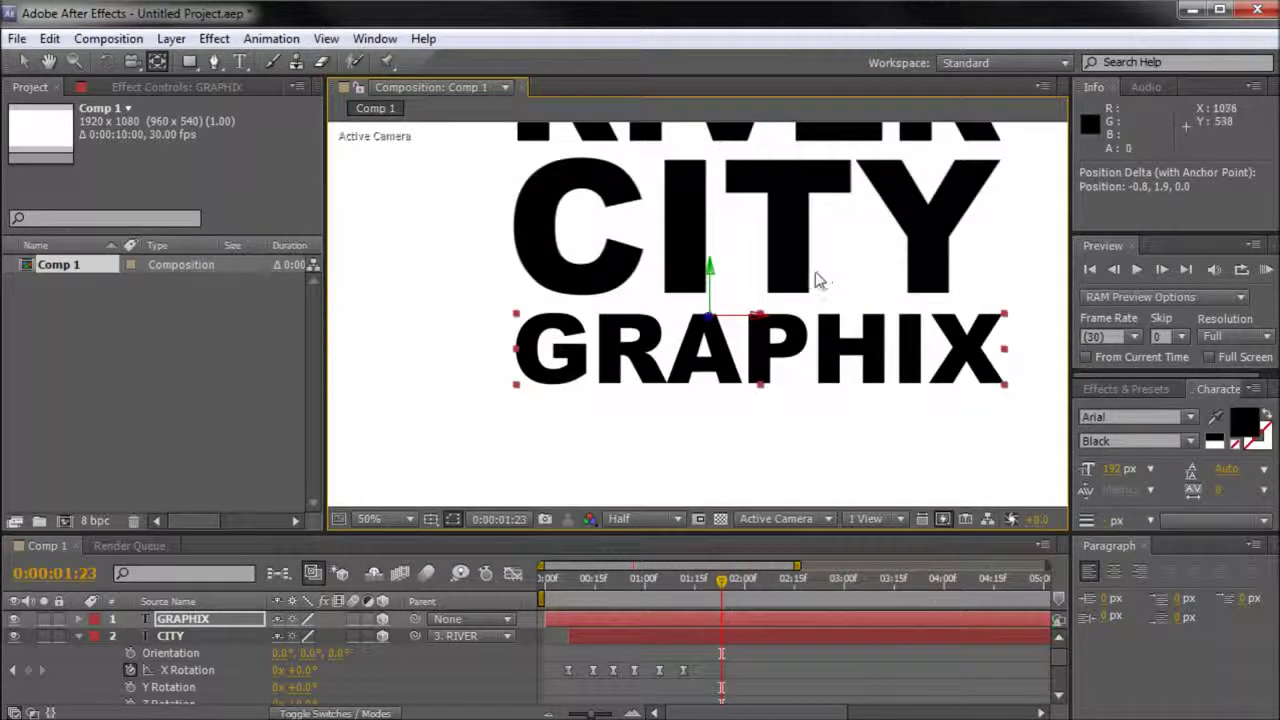
{"action": "left_click_drag", "start_coordinate": [771, 277], "coordinate": [709, 349]}
Copy all six X Rotation keyframes of the CITY layer.
{"action": "left_click_drag", "start_coordinate": [708, 658], "coordinate": [551, 688]}
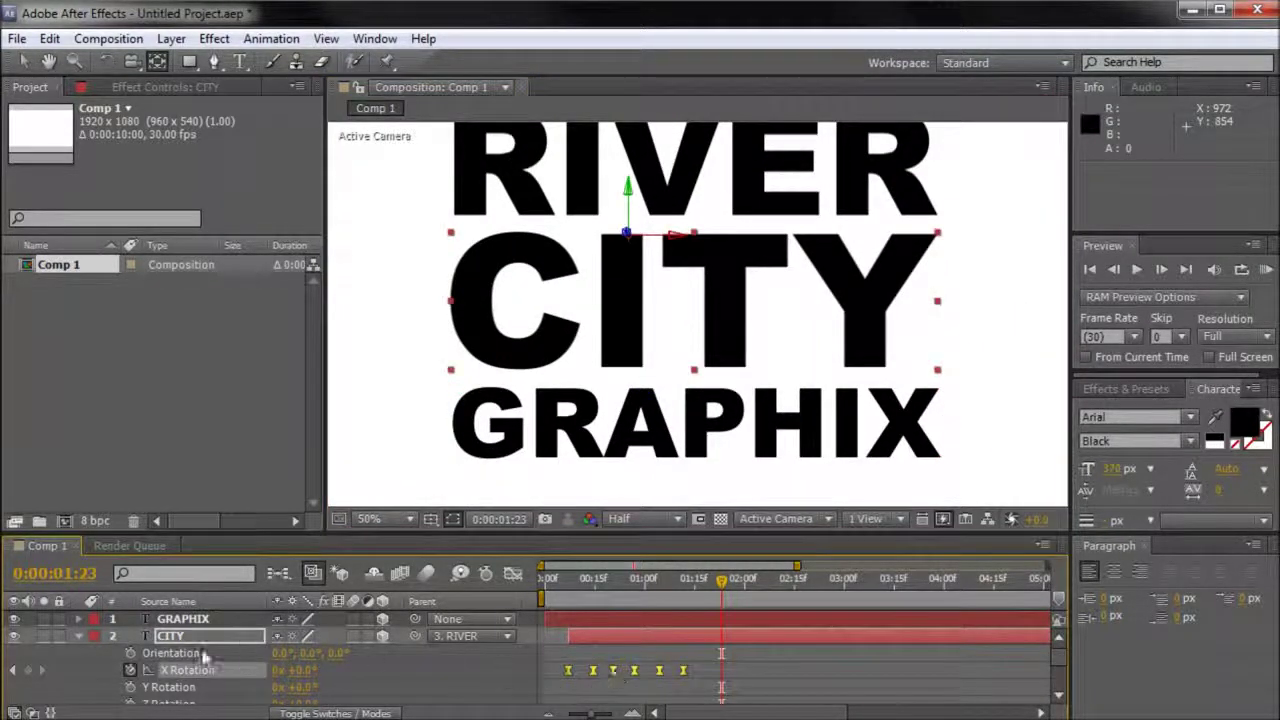
{"action": "scroll", "coordinate": [618, 640], "scroll_direction": "down", "scroll_amount": 3}
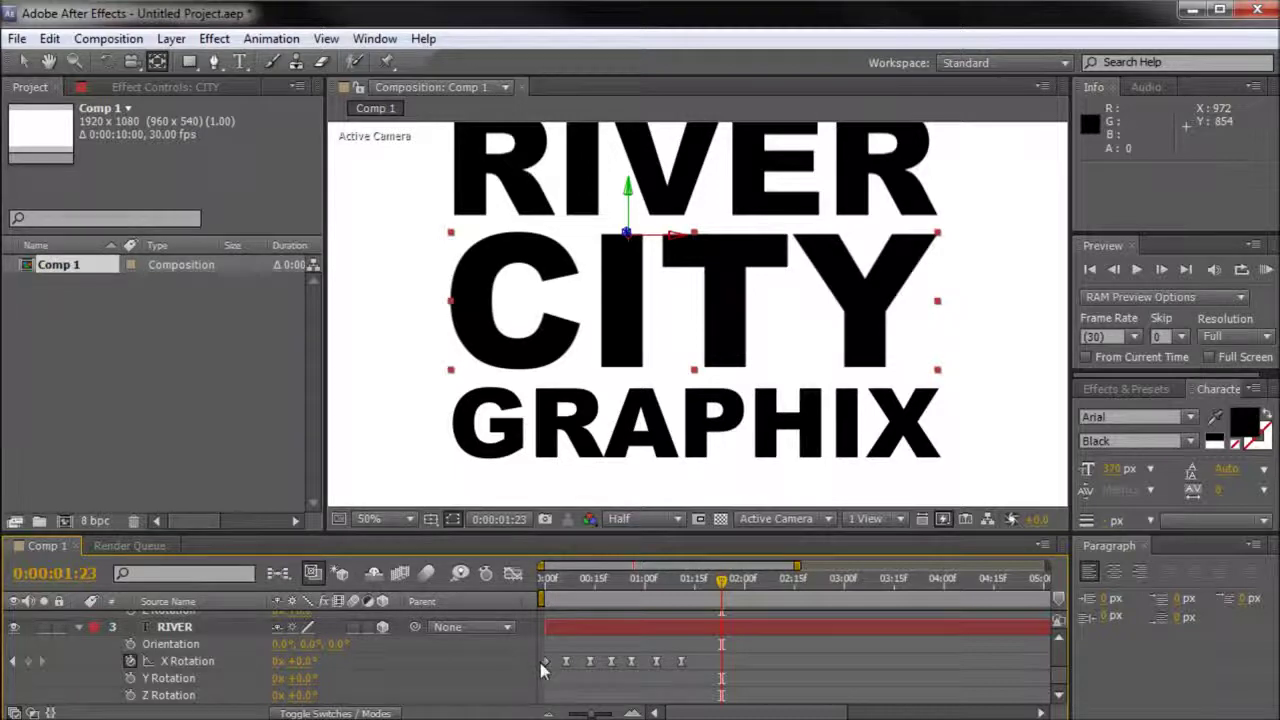
{"action": "scroll", "coordinate": [636, 645], "scroll_direction": "up", "scroll_amount": 1}
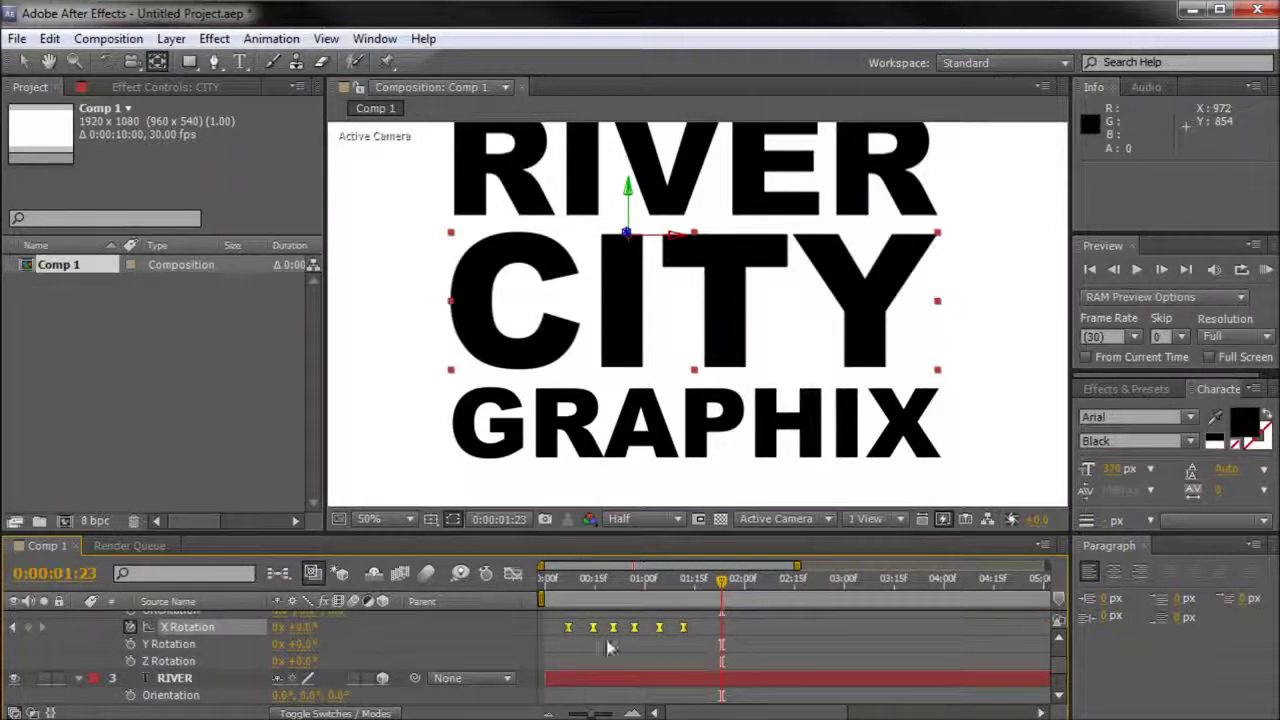
{"action": "scroll", "coordinate": [585, 640], "scroll_direction": "up", "scroll_amount": 1}
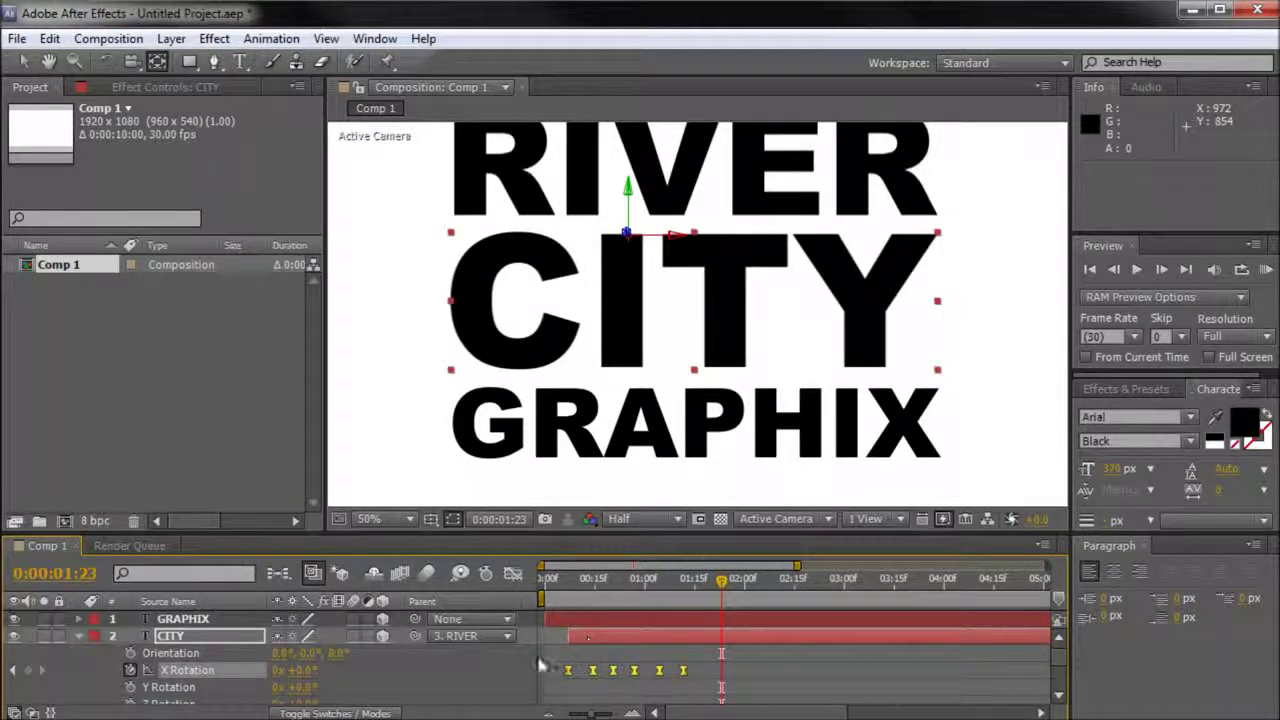
{"action": "key", "text": "ctrl+c"}
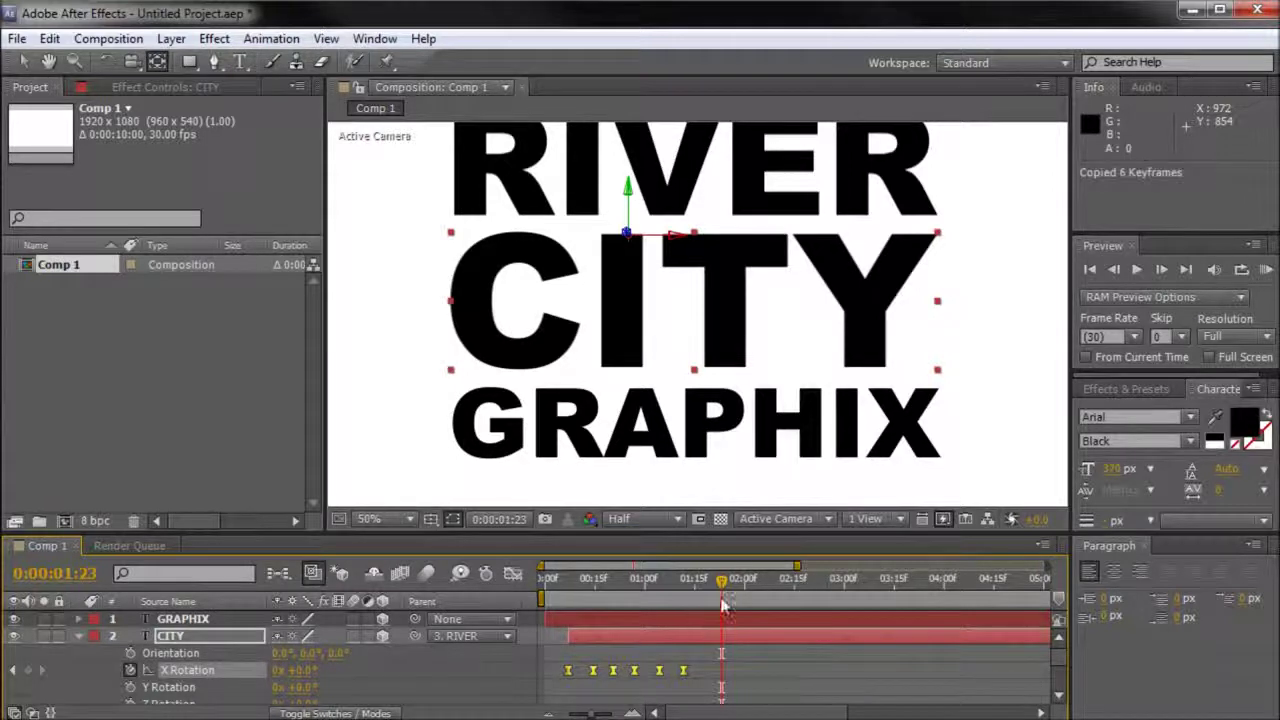
Enable X Rotation keyframing on GRAPHIX at 0:00:01:23 and paste the copied CITY keyframes there.
{"action": "left_click", "coordinate": [589, 621]}
{"action": "key", "text": "r"}
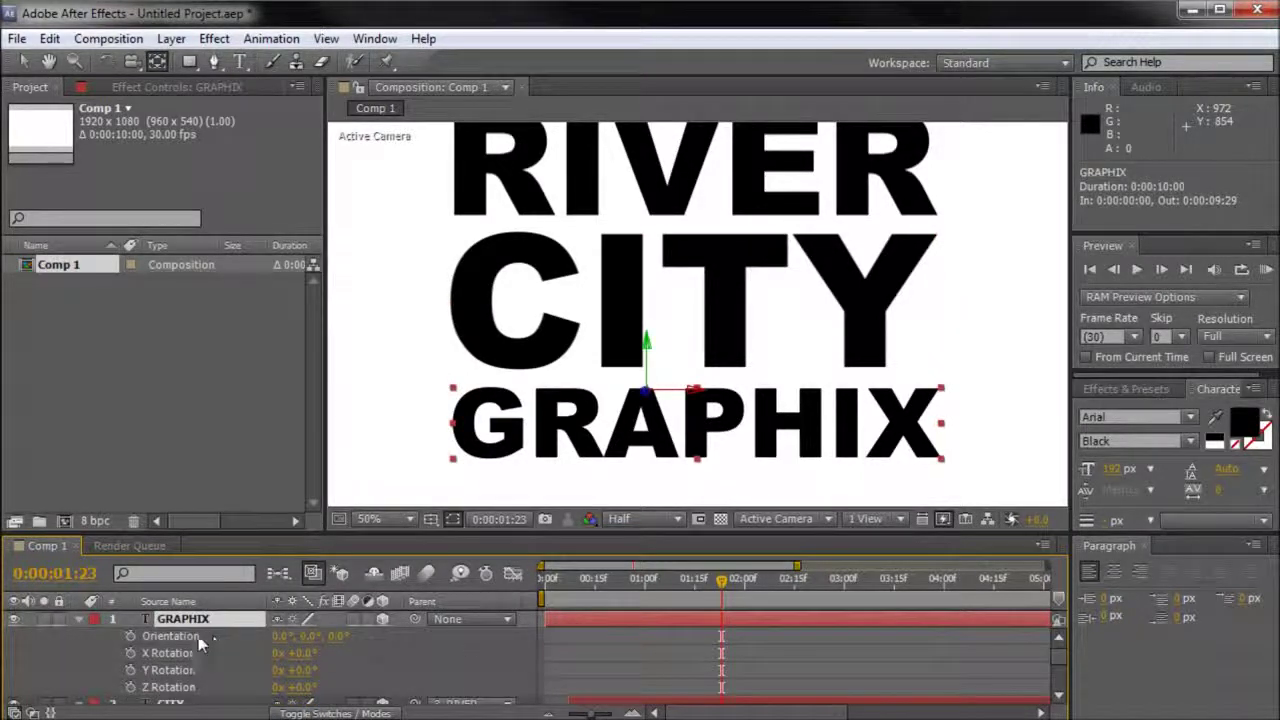
{"action": "left_click", "coordinate": [130, 653]}
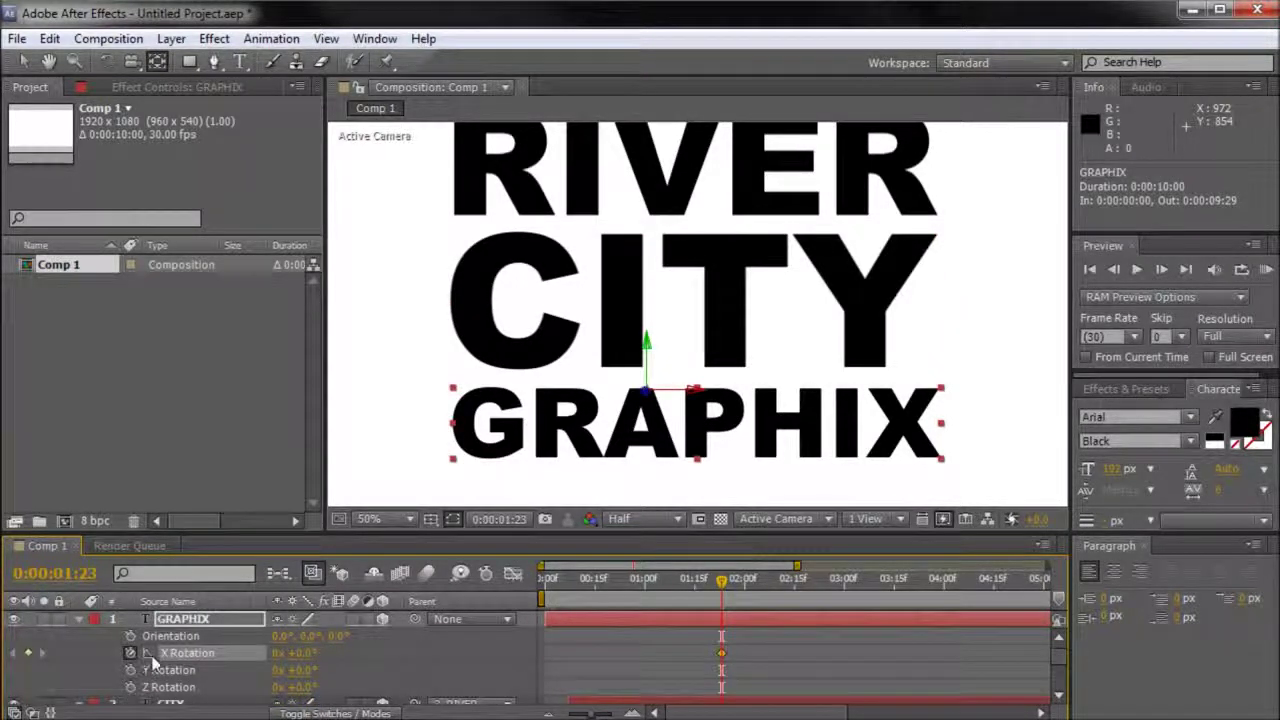
{"action": "key", "text": "ctrl+v"}
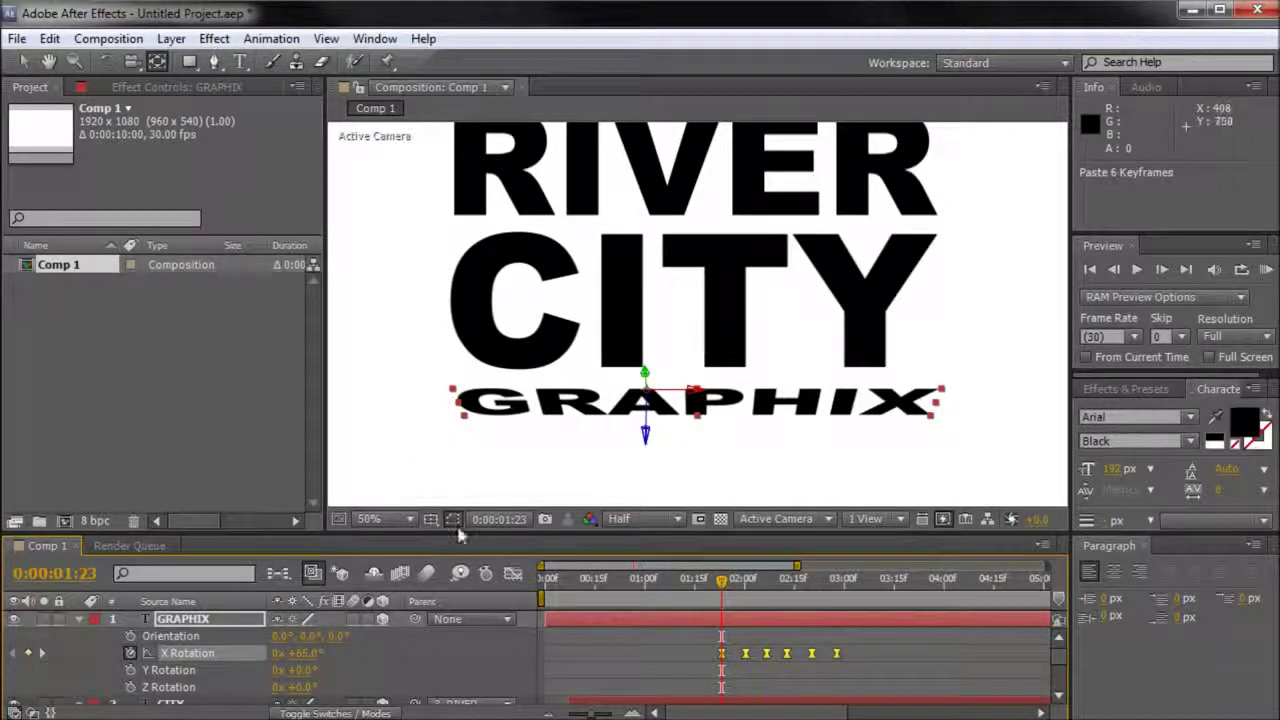
Parent the GRAPHIX layer to the CITY layer.
{"action": "left_click", "coordinate": [468, 620]}
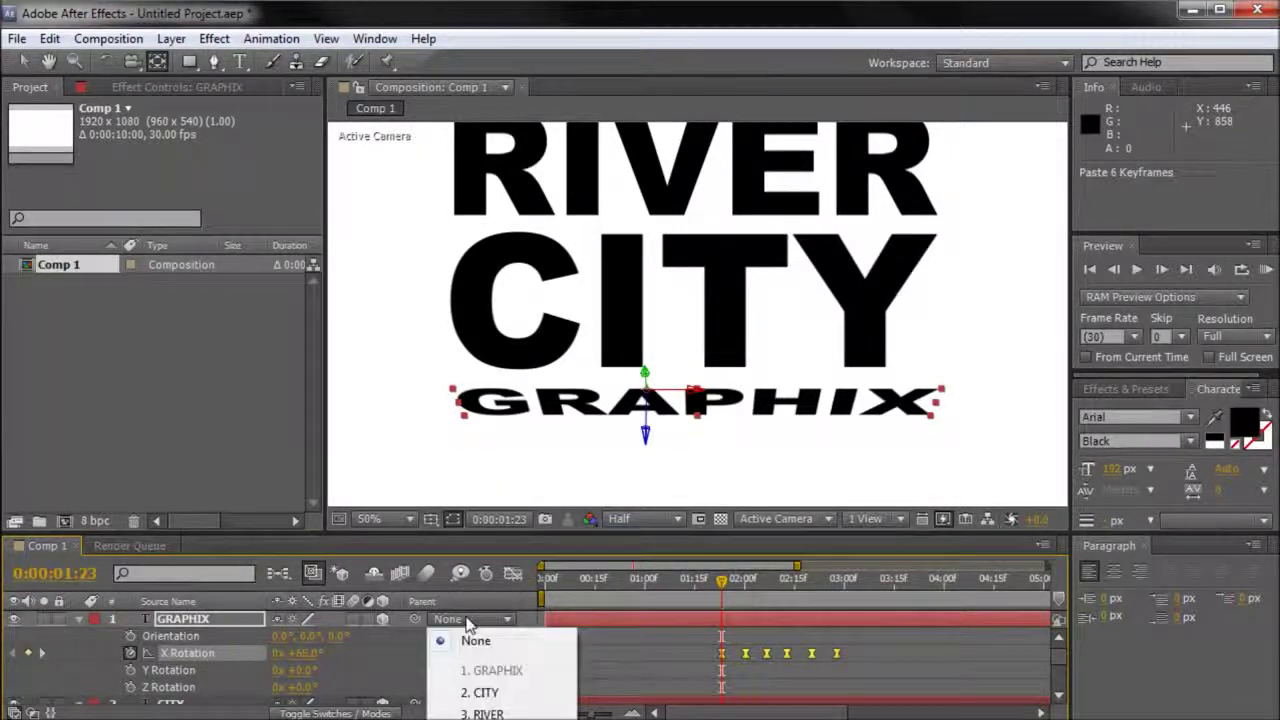
{"action": "left_click", "coordinate": [487, 693]}
{"action": "left_click_drag", "start_coordinate": [722, 585], "coordinate": [691, 634]}
{"action": "scroll", "coordinate": [690, 632], "scroll_direction": "down", "scroll_amount": 1}
{"action": "scroll", "coordinate": [687, 622], "scroll_direction": "up", "scroll_amount": 1}
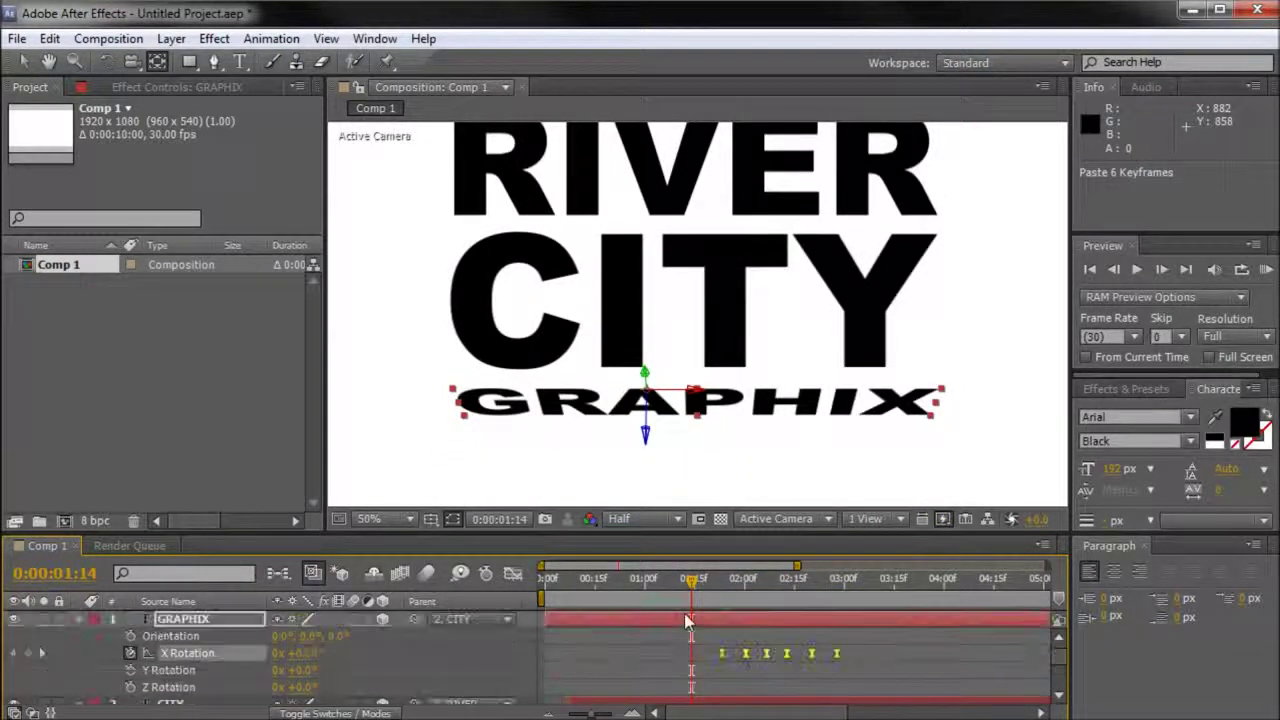
Shift all six GRAPHIX X Rotation keyframes earlier so the first one falls at 0:00:00:10.
{"action": "left_click_drag", "start_coordinate": [691, 582], "coordinate": [576, 607]}
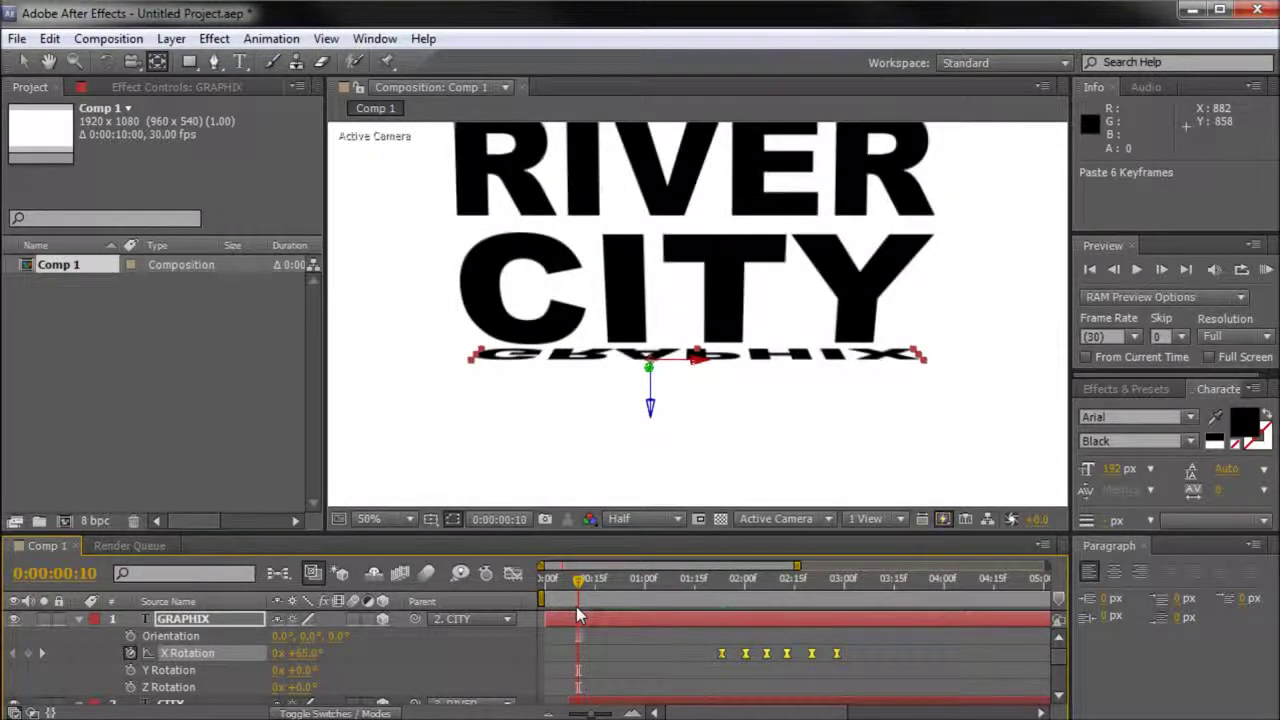
{"action": "left_click_drag", "start_coordinate": [862, 647], "coordinate": [708, 664]}
{"action": "left_click", "coordinate": [722, 653]}
{"action": "left_click", "coordinate": [830, 649]}
{"action": "left_click_drag", "start_coordinate": [880, 637], "coordinate": [645, 654]}
{"action": "left_click_drag", "start_coordinate": [583, 667], "coordinate": [580, 667]}
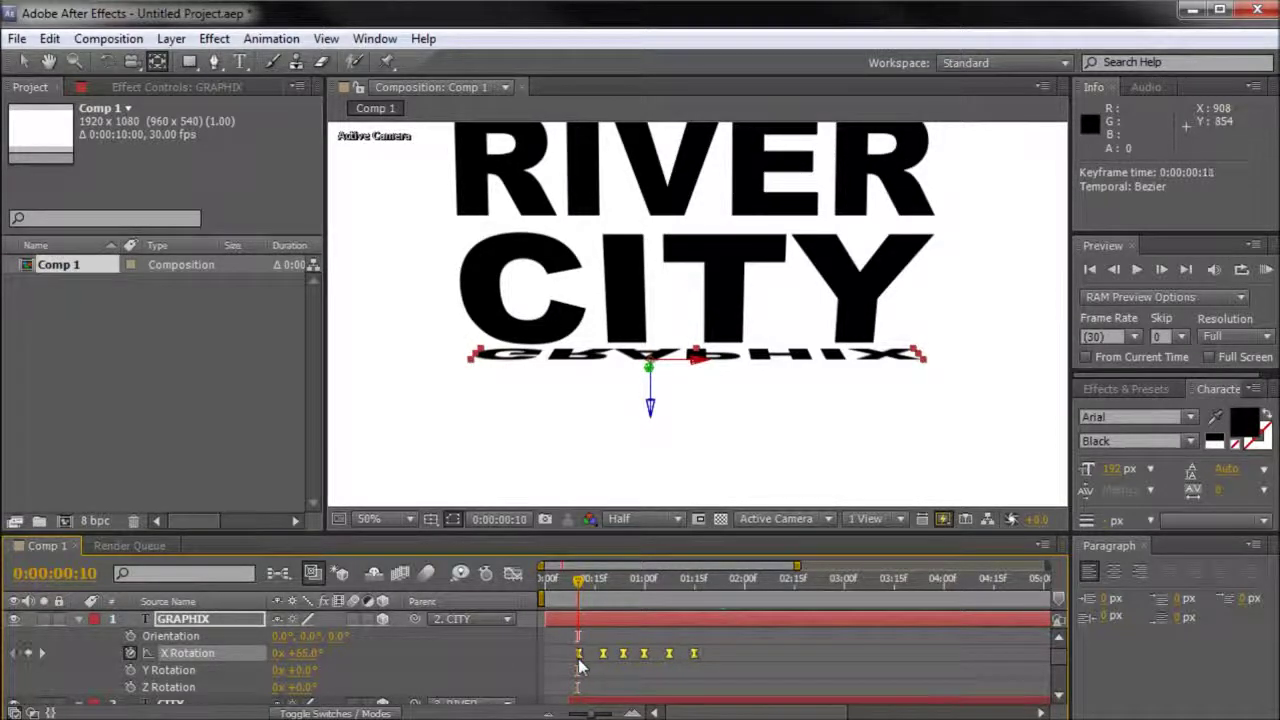
Scrub forward to 0:00:00:20 to check the GRAPHIX swing against the whole composition.
{"action": "left_click", "coordinate": [572, 585]}
{"action": "left_click_drag", "start_coordinate": [572, 588], "coordinate": [611, 588]}
{"action": "scroll", "coordinate": [704, 365], "scroll_direction": "down", "scroll_amount": 1}
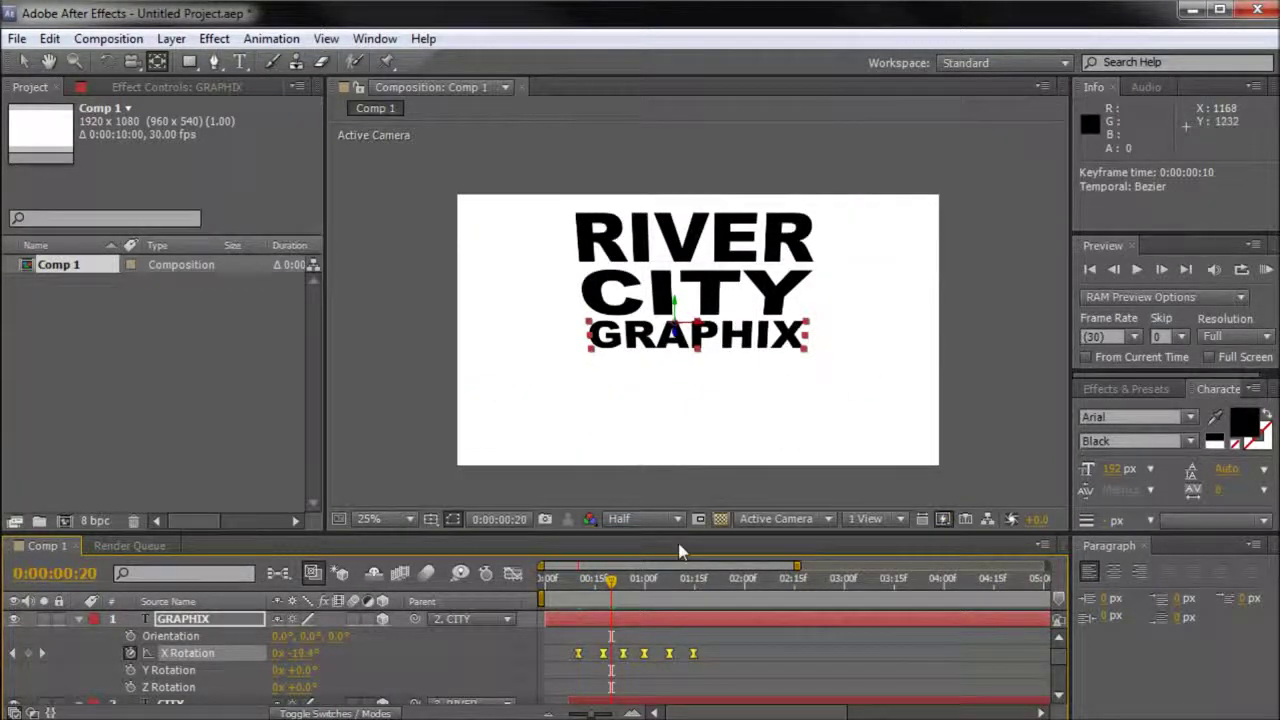
Trim the start of the GRAPHIX layer to 0:00:00:10, keeping its keyframes at their current times.
{"action": "left_click_drag", "start_coordinate": [620, 587], "coordinate": [584, 662]}
{"action": "left_click_drag", "start_coordinate": [551, 621], "coordinate": [572, 621]}
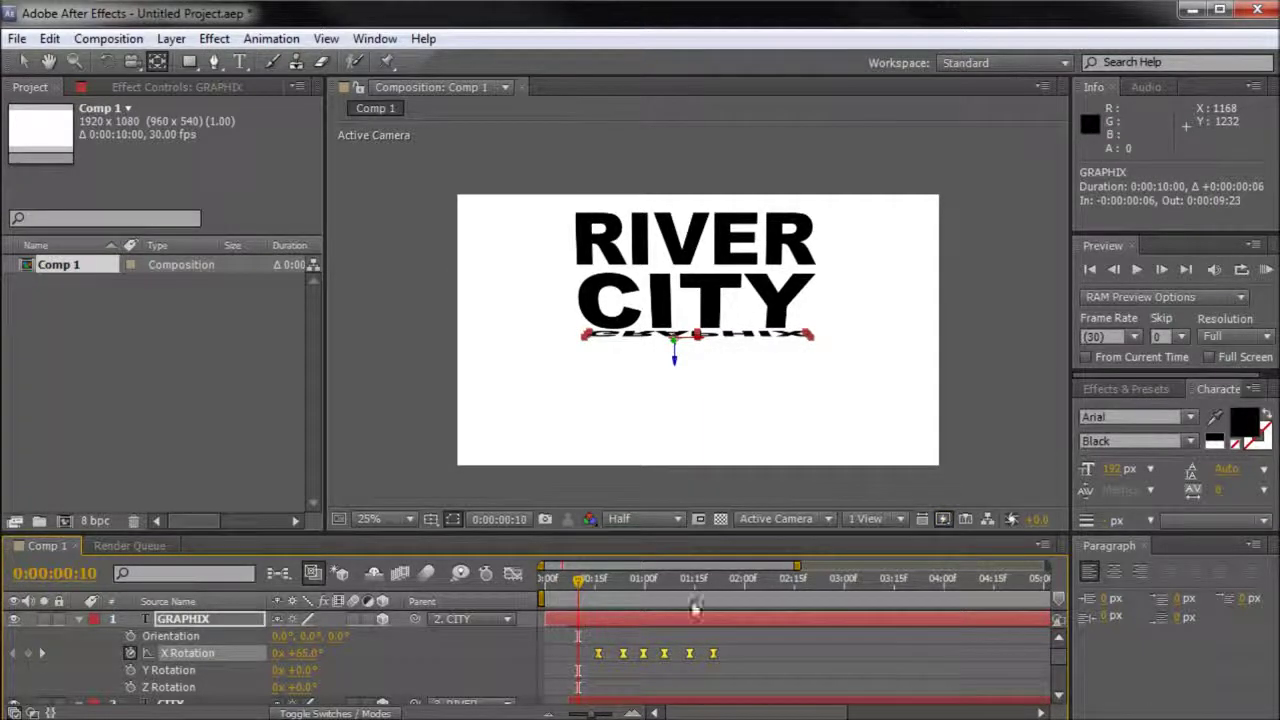
{"action": "key", "text": "ctrl+z"}
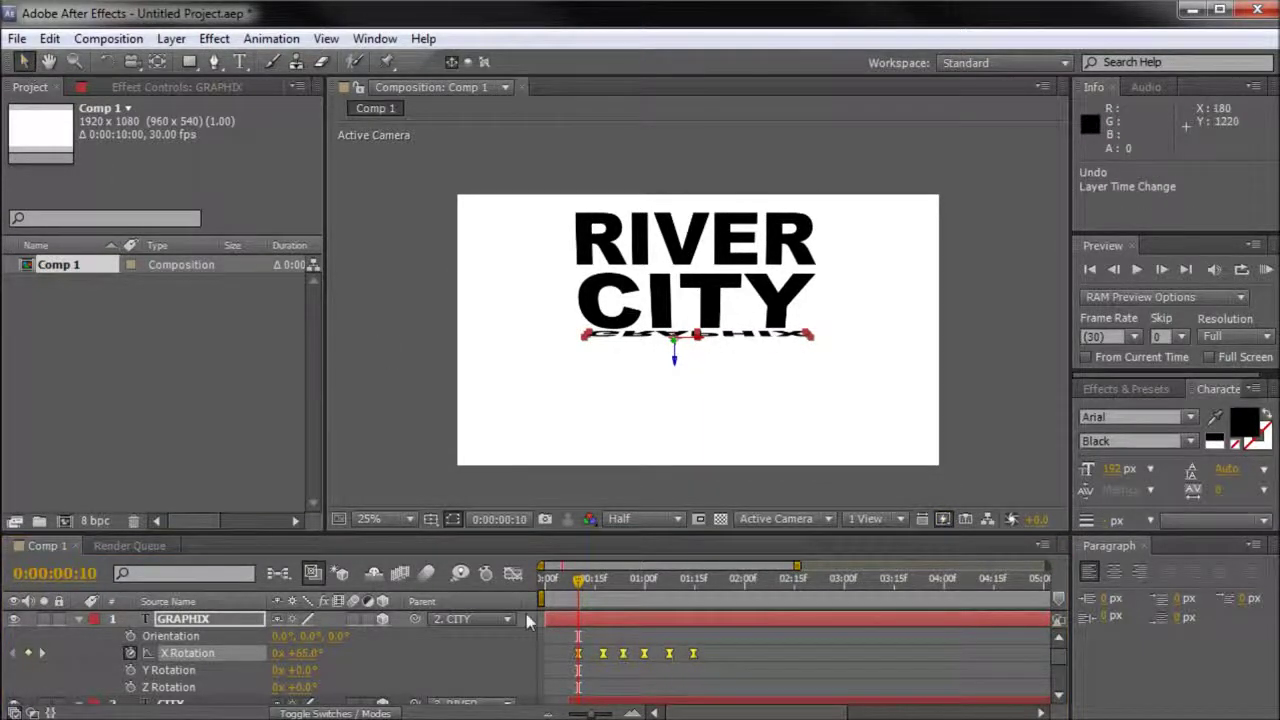
{"action": "left_click", "coordinate": [566, 624]}
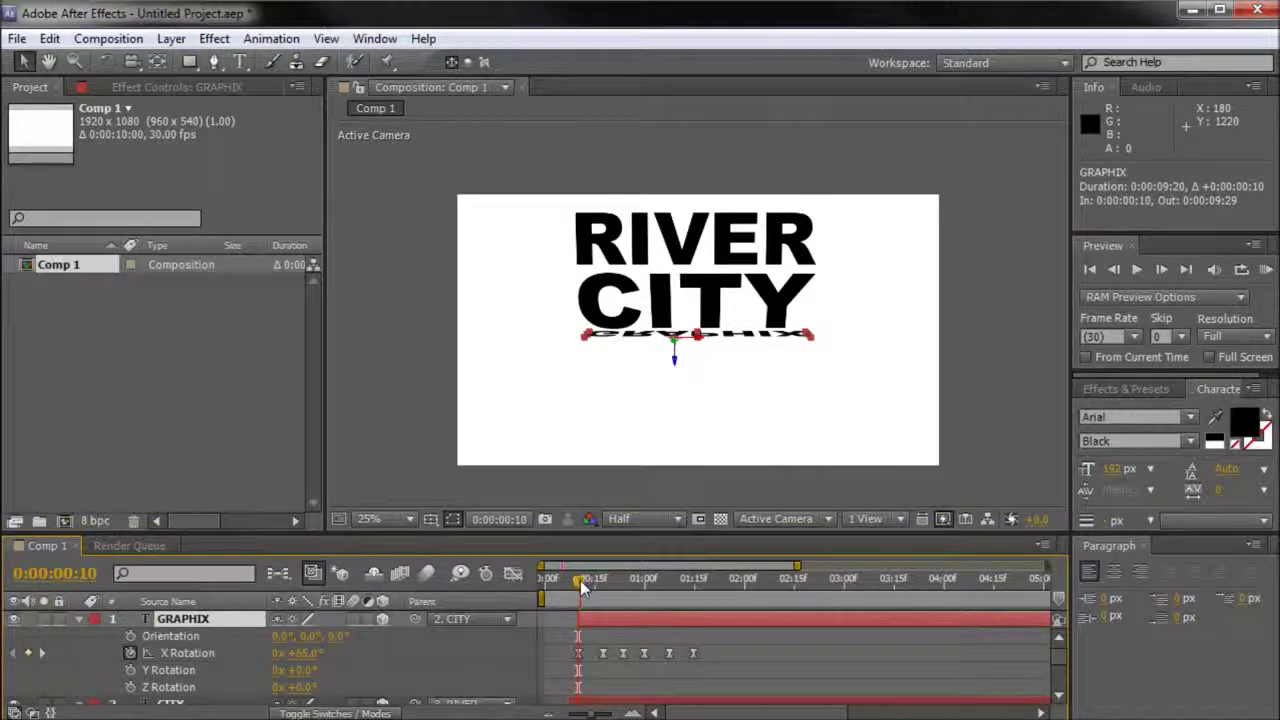
Play the animation from the start several times to review the swing of all three words.
{"action": "left_click_drag", "start_coordinate": [579, 580], "coordinate": [551, 597]}
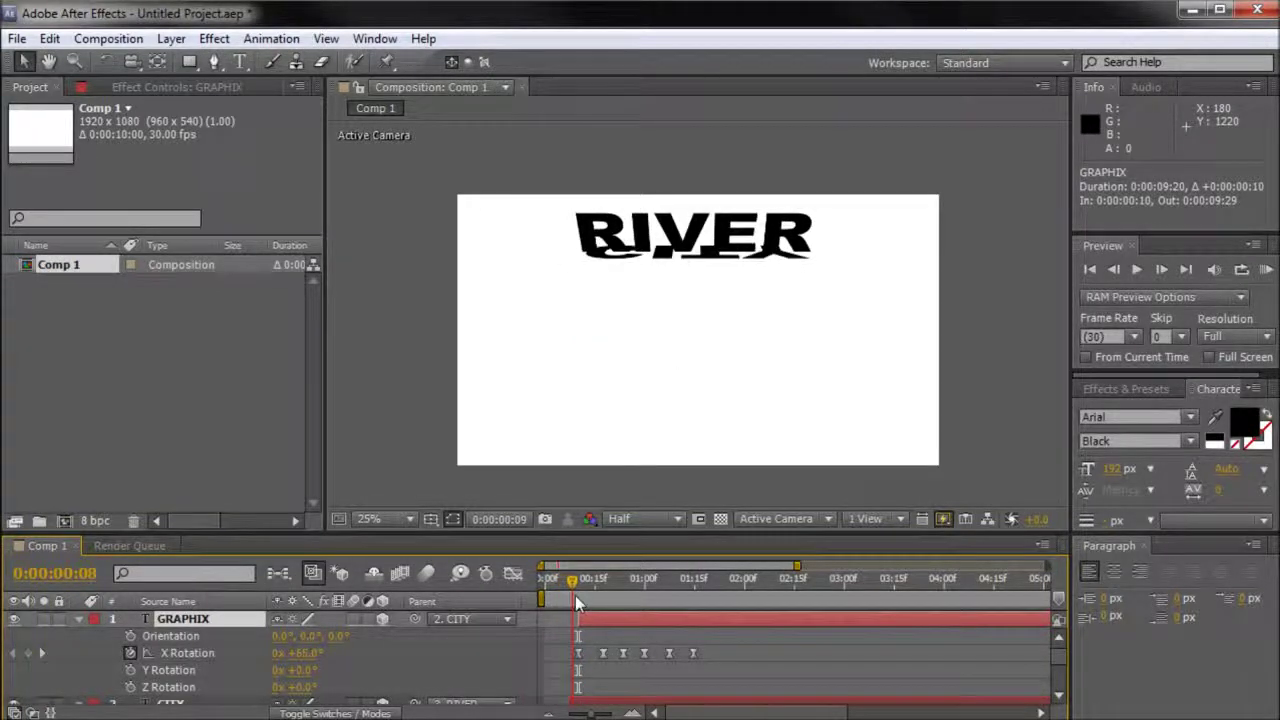
{"action": "left_click_drag", "start_coordinate": [565, 599], "coordinate": [532, 622]}
{"action": "key", "text": "space"}
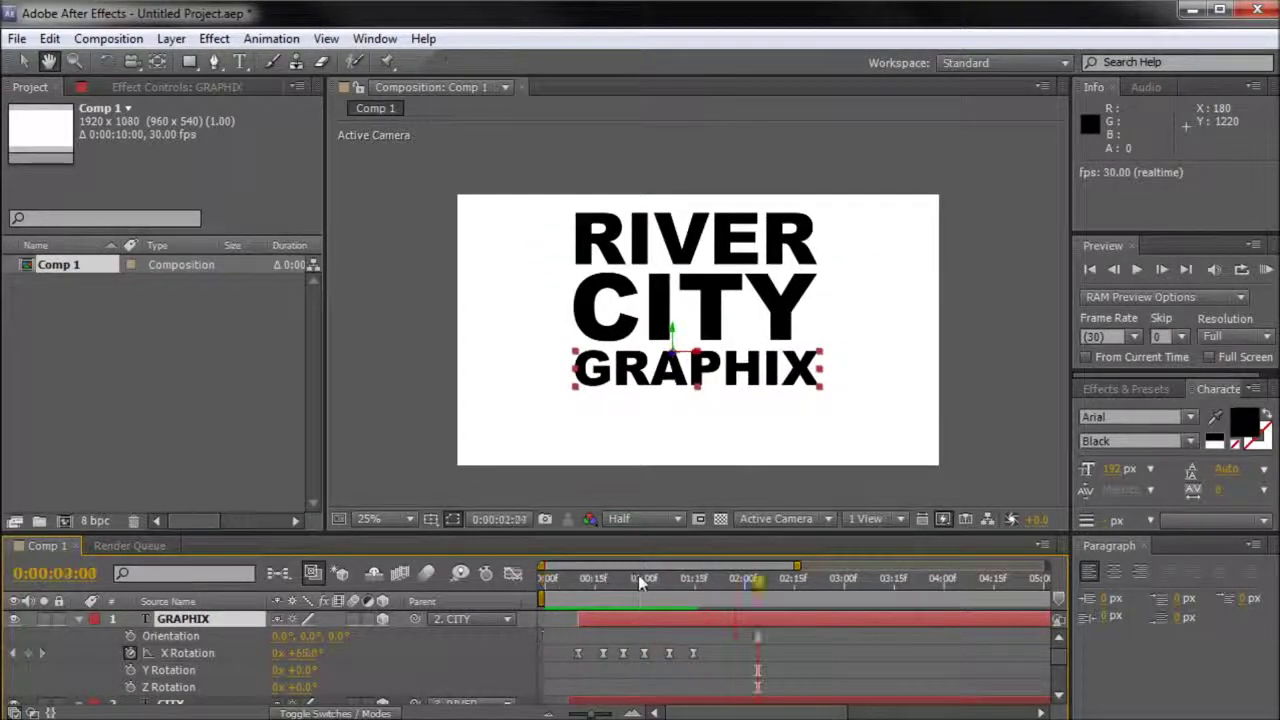
{"action": "left_click_drag", "start_coordinate": [573, 582], "coordinate": [532, 582]}
{"action": "key", "text": "space"}
{"action": "left_click", "coordinate": [544, 583]}
{"action": "key", "text": "space"}
Scrub through the three-word swing to examine the motion and word alignment, stopping at 0:00:01:25.
{"action": "mouse_move", "coordinate": [613, 594]}
{"action": "left_mouse_down"}
{"action": "mouse_move", "coordinate": [556, 601]}
{"action": "mouse_move", "coordinate": [605, 608]}
{"action": "left_mouse_up"}
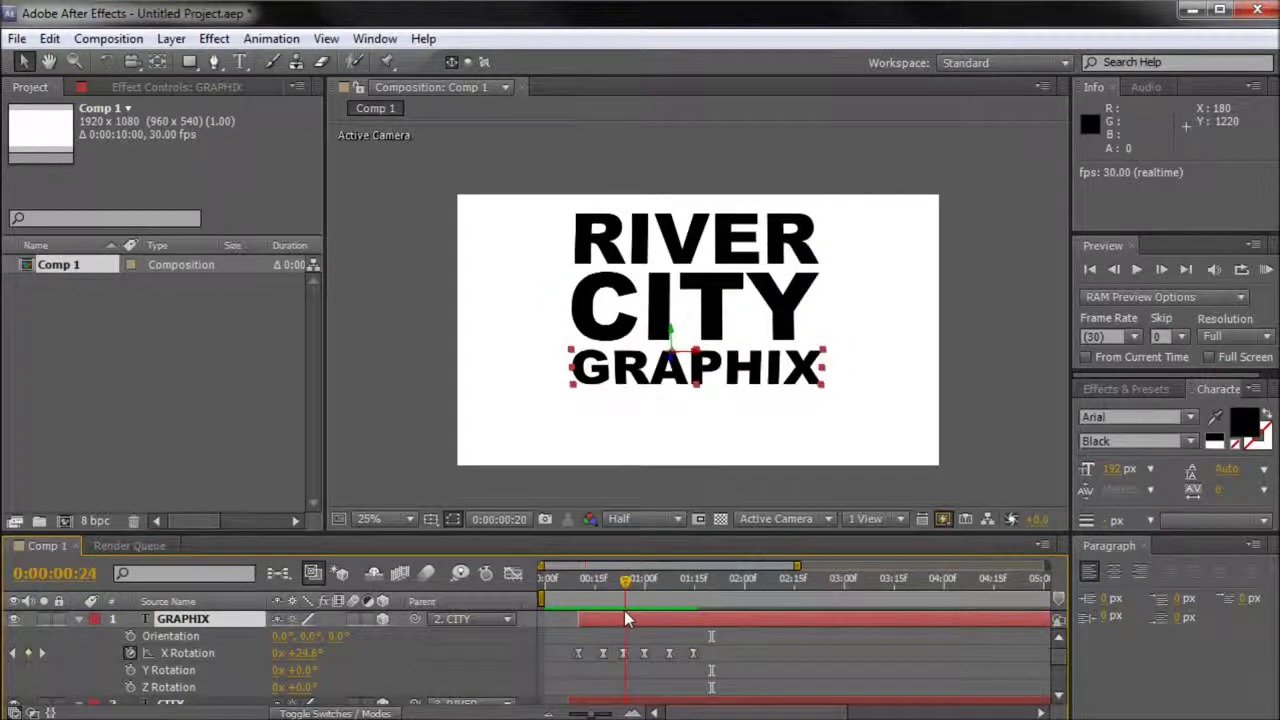
{"action": "left_click_drag", "start_coordinate": [618, 618], "coordinate": [584, 623]}
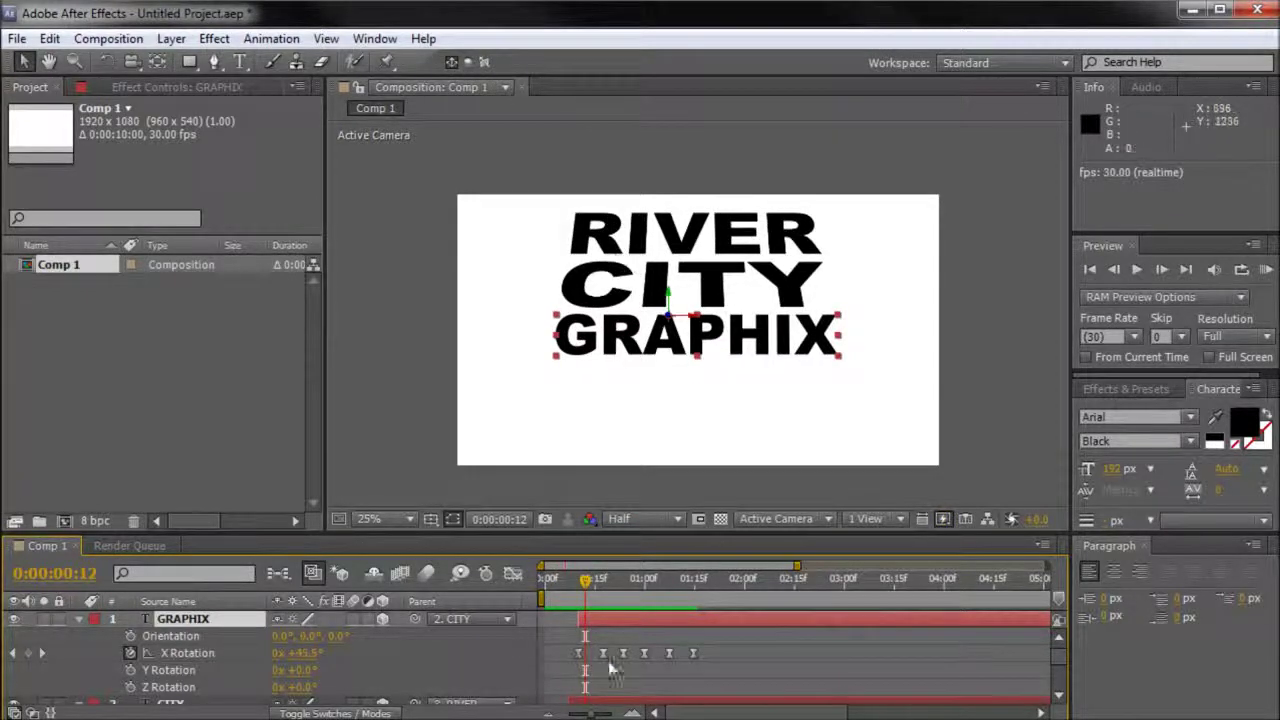
{"action": "left_click_drag", "start_coordinate": [593, 588], "coordinate": [599, 668]}
{"action": "left_click_drag", "start_coordinate": [600, 581], "coordinate": [669, 591]}
{"action": "scroll", "coordinate": [673, 338], "scroll_direction": "up", "scroll_amount": 2}
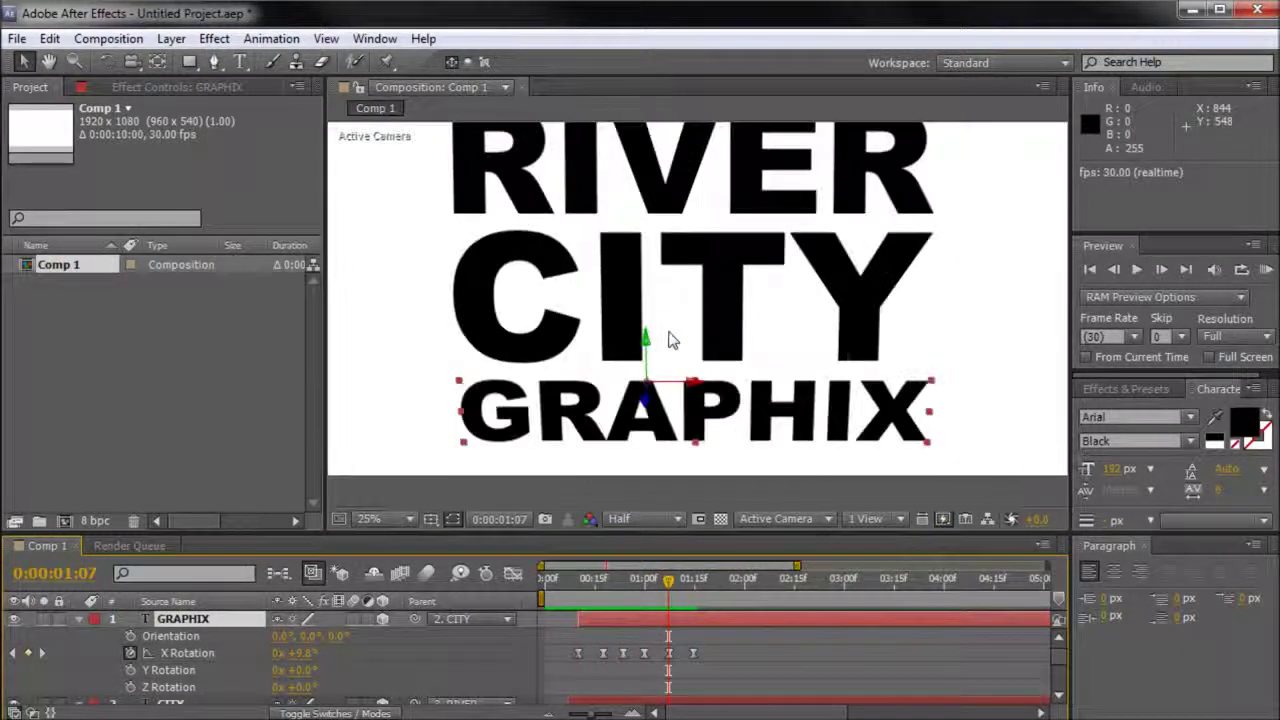
{"action": "scroll", "coordinate": [696, 350], "scroll_direction": "down", "scroll_amount": 2}
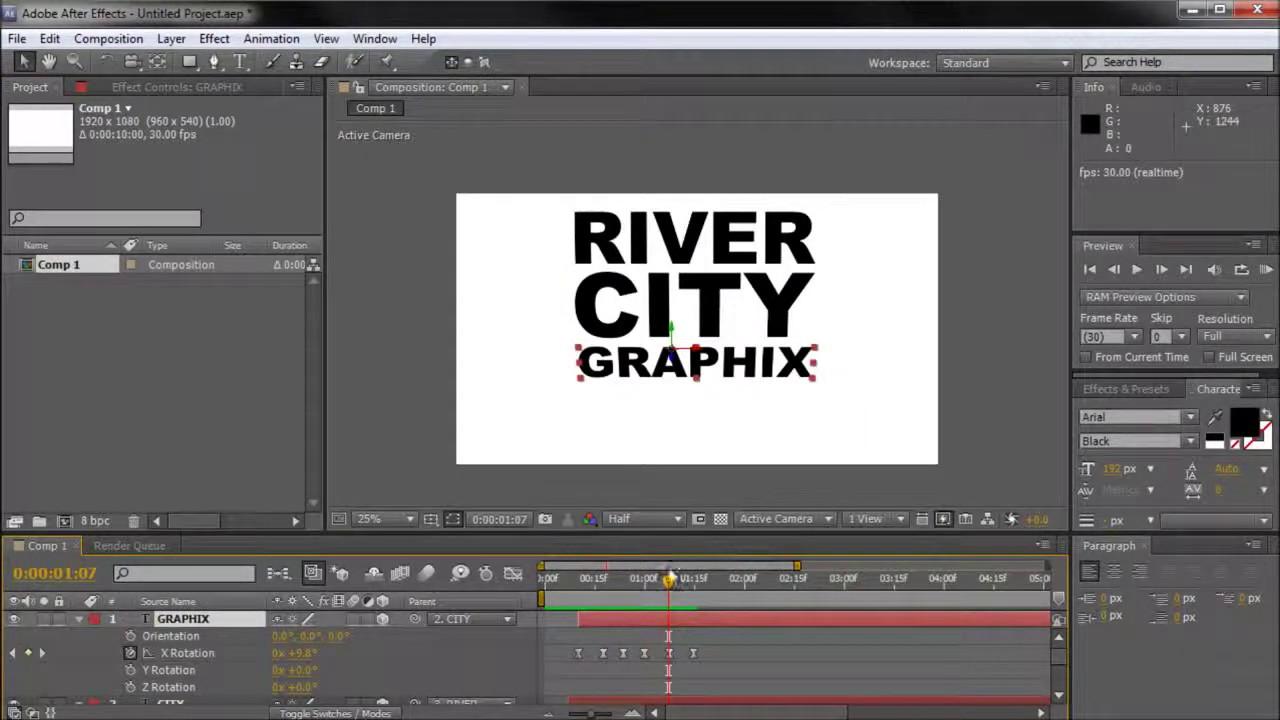
{"action": "left_click_drag", "start_coordinate": [672, 587], "coordinate": [728, 599]}
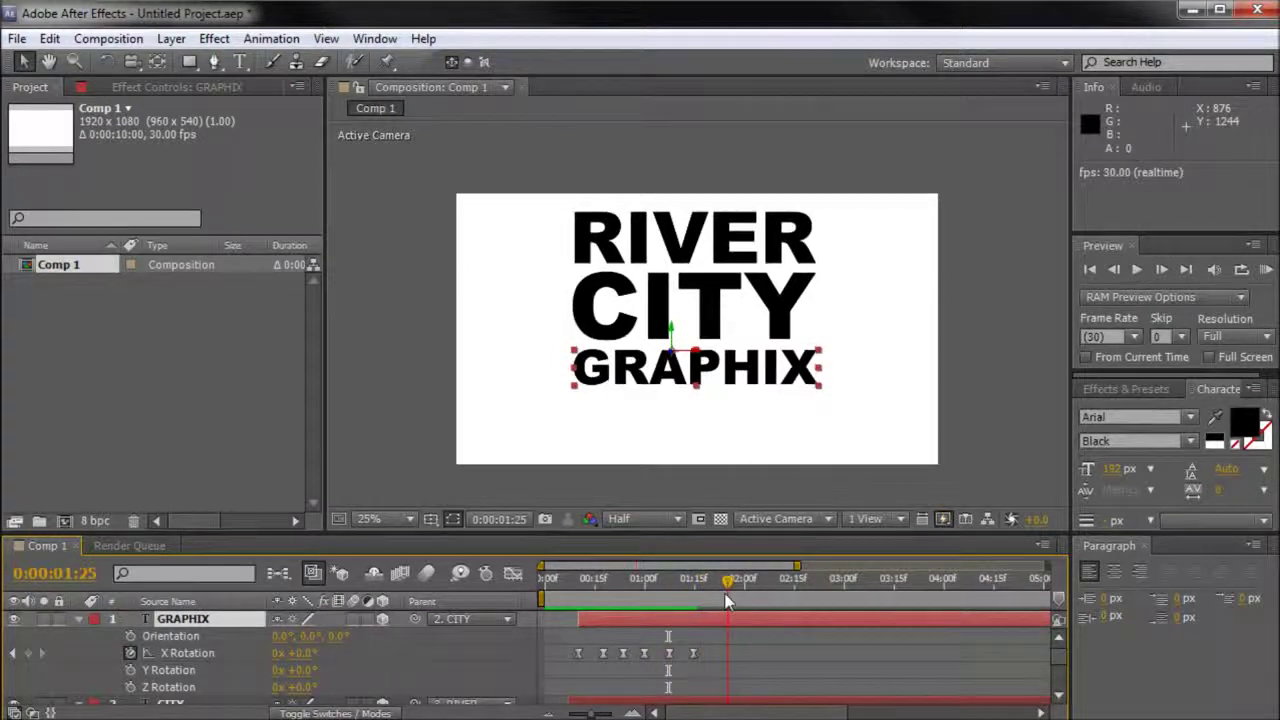
Try a shared Y Rotation change on the RIVER, CITY and GRAPHIX layers.
{"action": "scroll", "coordinate": [711, 639], "scroll_direction": "down", "scroll_amount": 3}
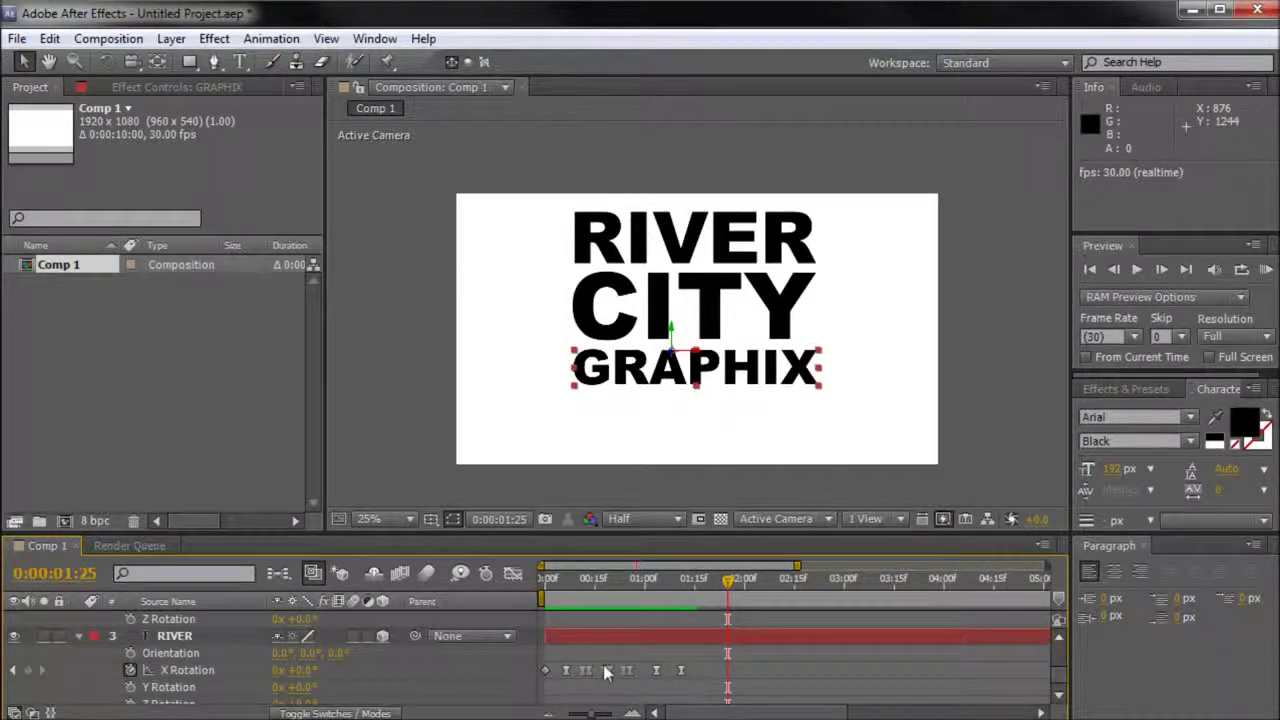
{"action": "left_click", "coordinate": [176, 636]}
{"action": "scroll", "coordinate": [190, 640], "scroll_direction": "up", "scroll_amount": 3}
{"action": "left_click", "coordinate": [196, 620], "text": "shift"}
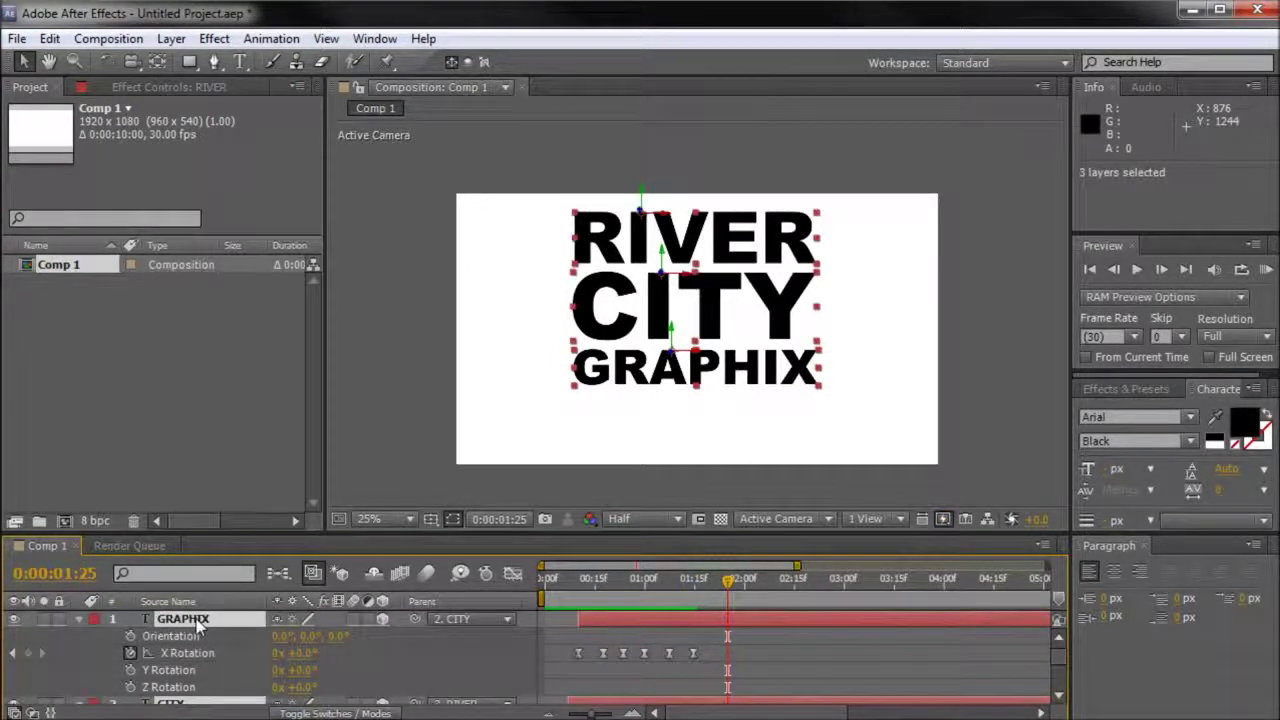
{"action": "scroll", "coordinate": [194, 630], "scroll_direction": "down", "scroll_amount": 3}
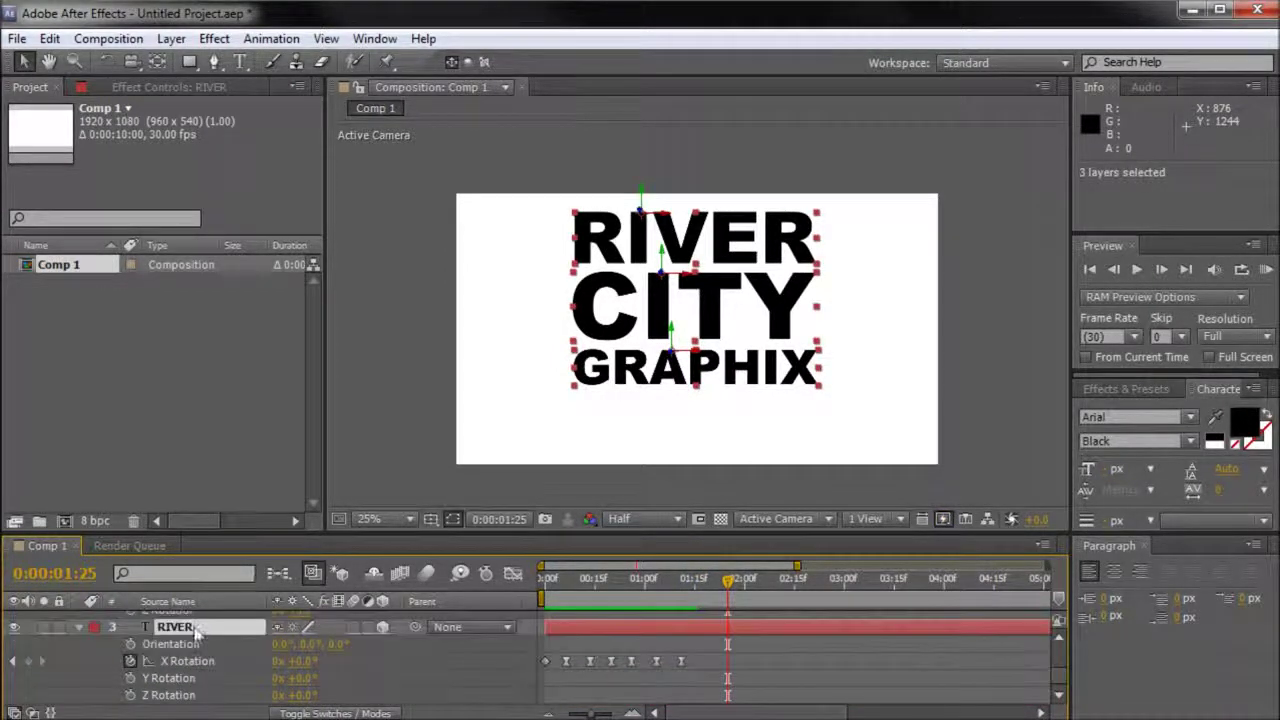
{"action": "scroll", "coordinate": [186, 640], "scroll_direction": "up", "scroll_amount": 3}
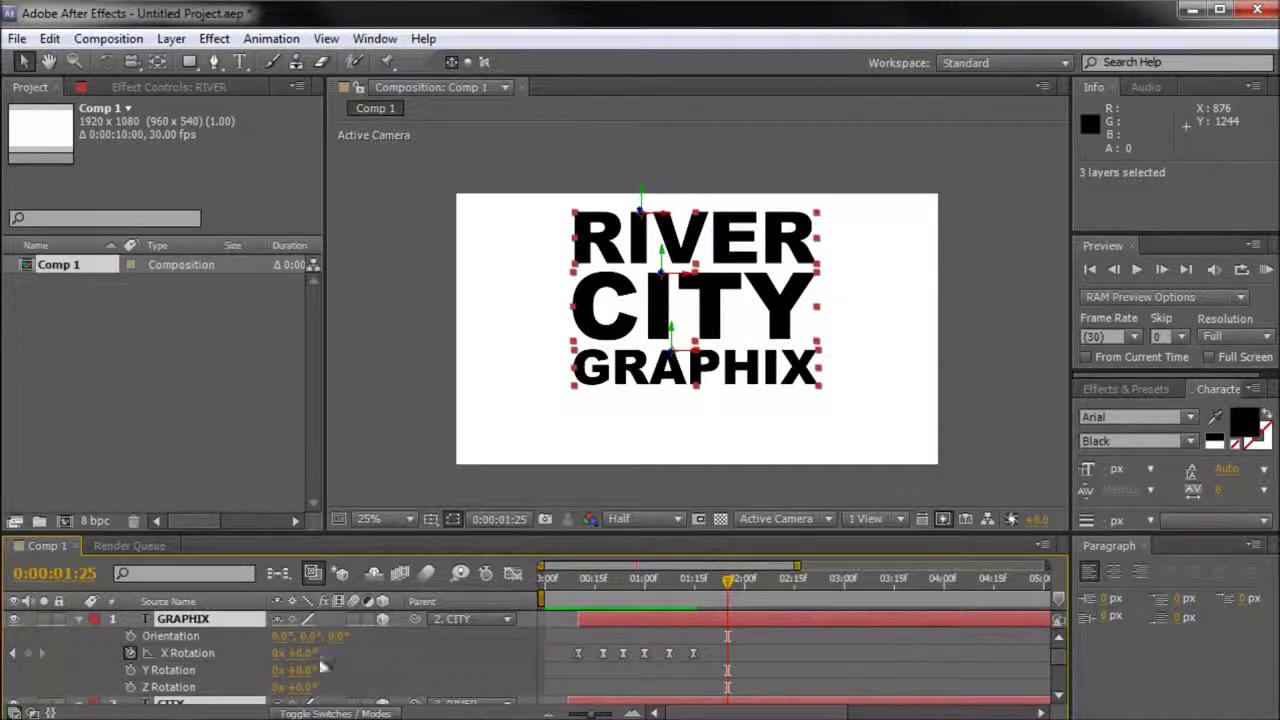
{"action": "scroll", "coordinate": [241, 633], "scroll_direction": "down", "scroll_amount": 3}
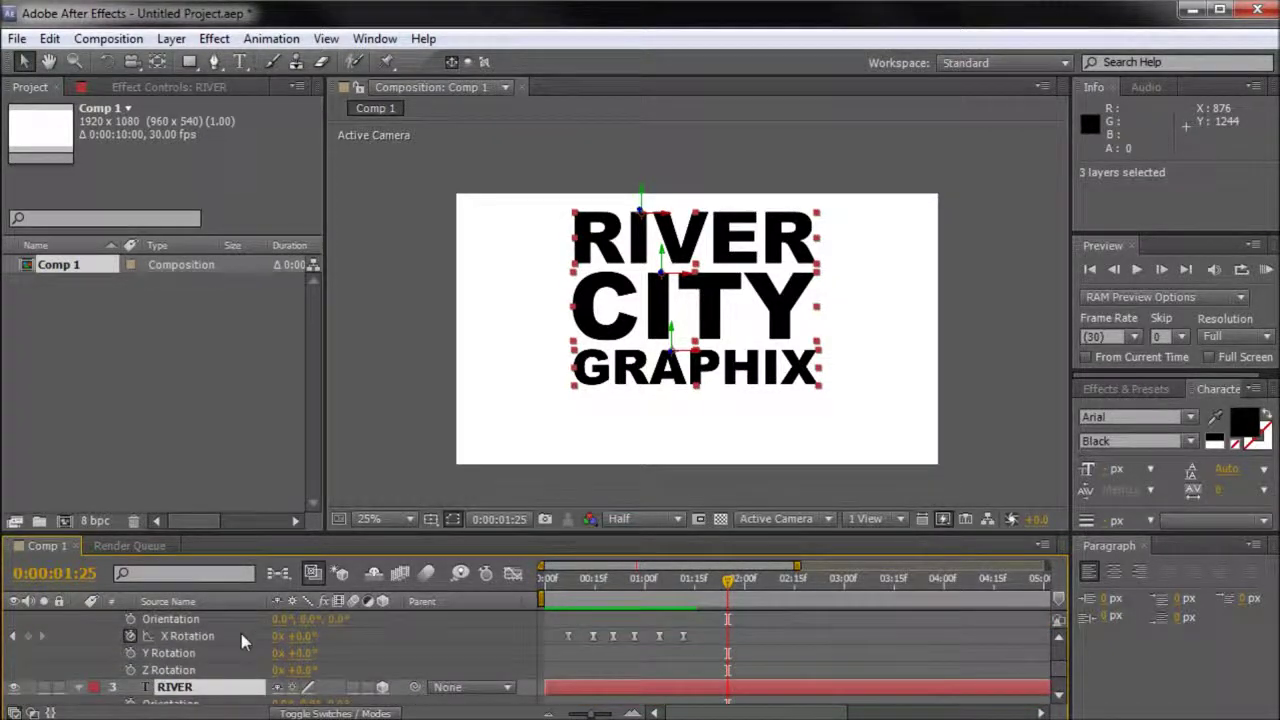
{"action": "scroll", "coordinate": [180, 670], "scroll_direction": "down", "scroll_amount": 1}
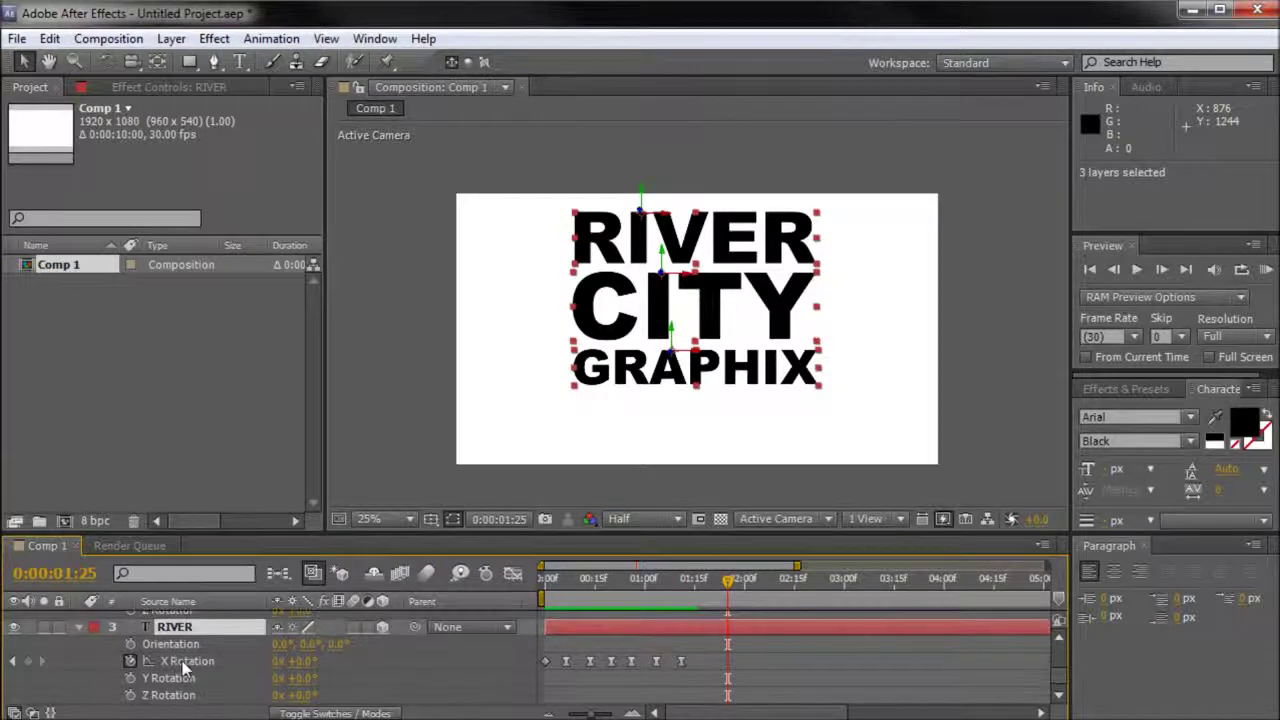
{"action": "left_click_drag", "start_coordinate": [300, 678], "coordinate": [545, 714]}
{"action": "key", "text": "ctrl+z"}
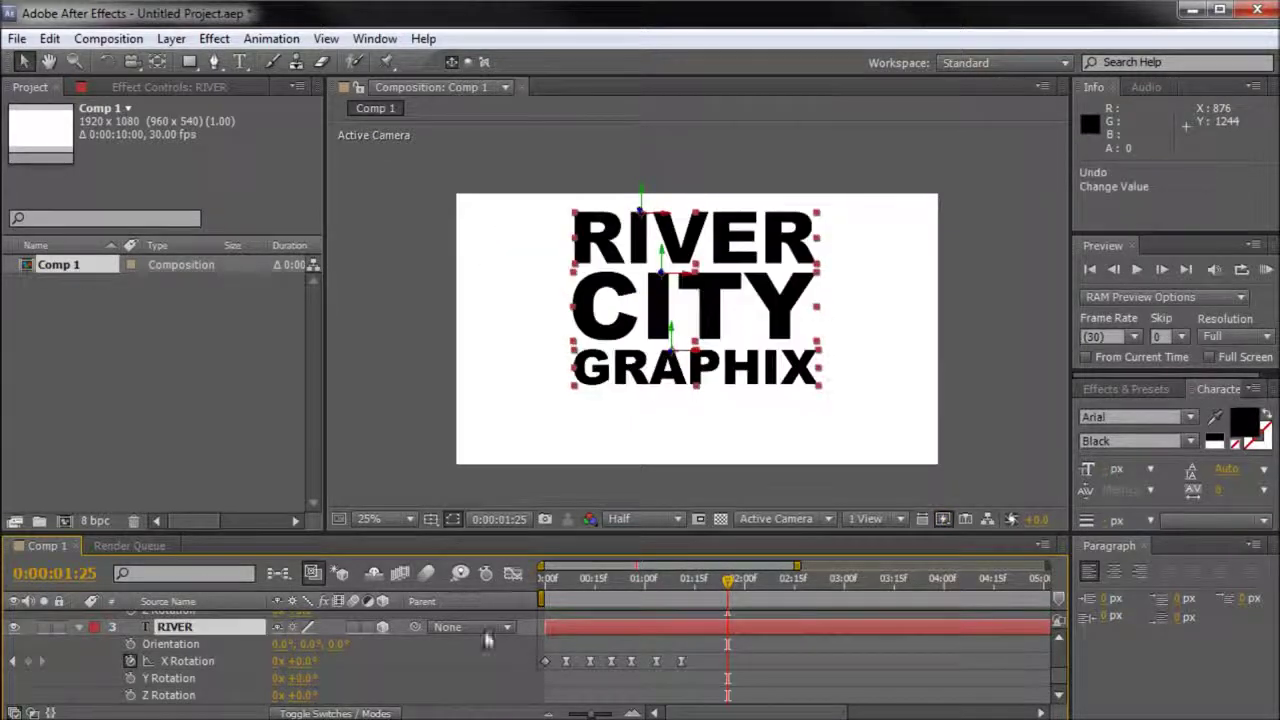
Move RIVER's anchor point with the Pan Behind tool along the word's top edge to about its horizontal centre.
{"action": "scroll", "coordinate": [700, 299], "scroll_direction": "up", "scroll_amount": 1}
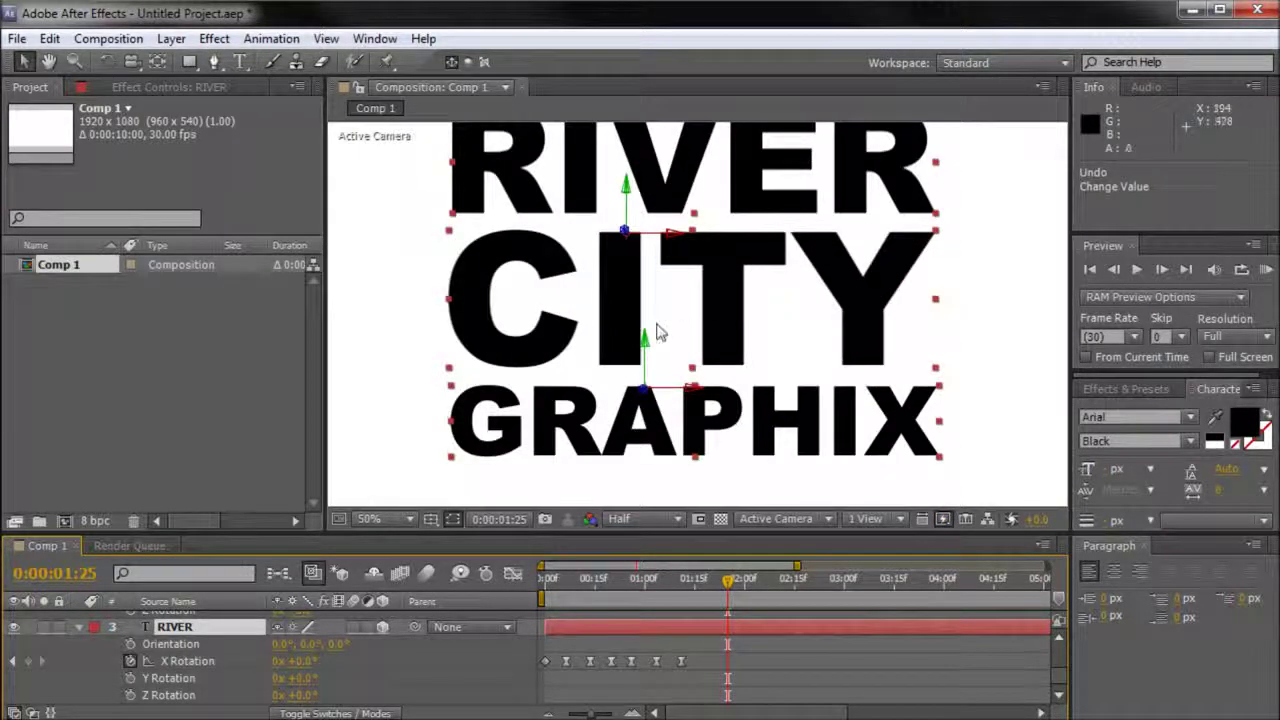
{"action": "key", "text": "space"}
{"action": "left_click_drag", "start_coordinate": [673, 202], "coordinate": [676, 264]}
{"action": "left_click_drag", "start_coordinate": [664, 346], "coordinate": [618, 303]}
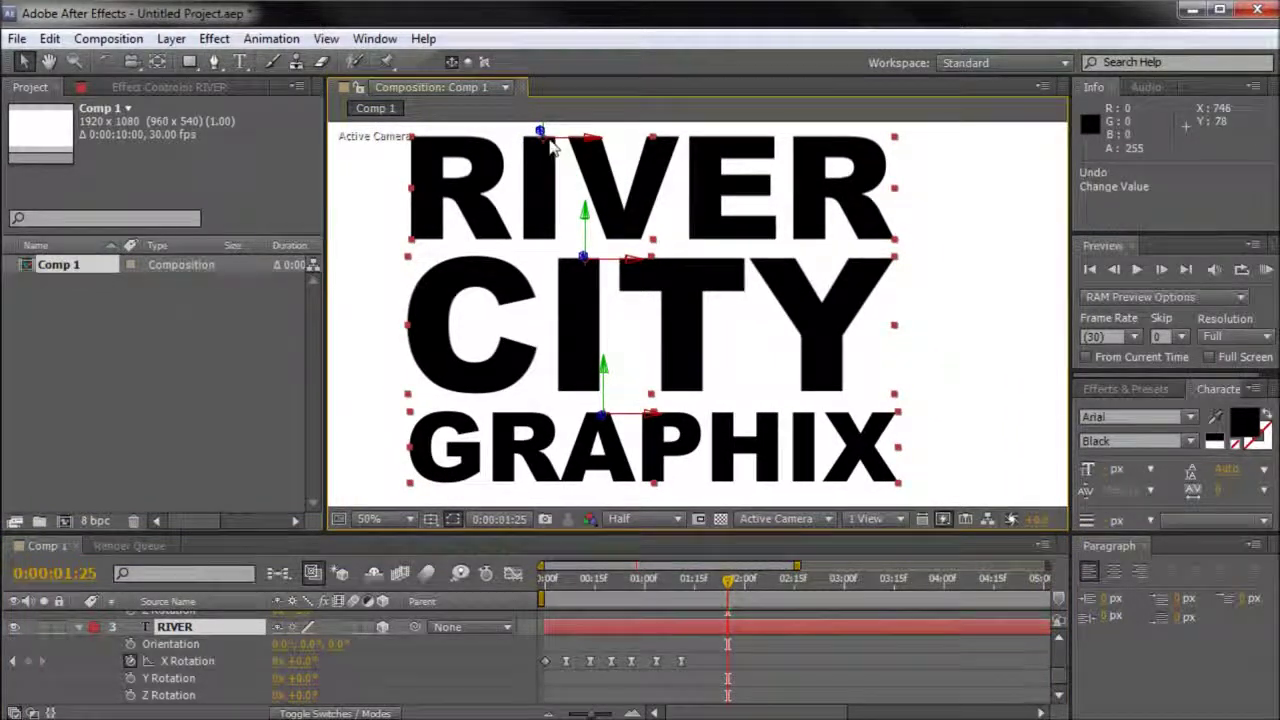
{"action": "left_click", "coordinate": [155, 62]}
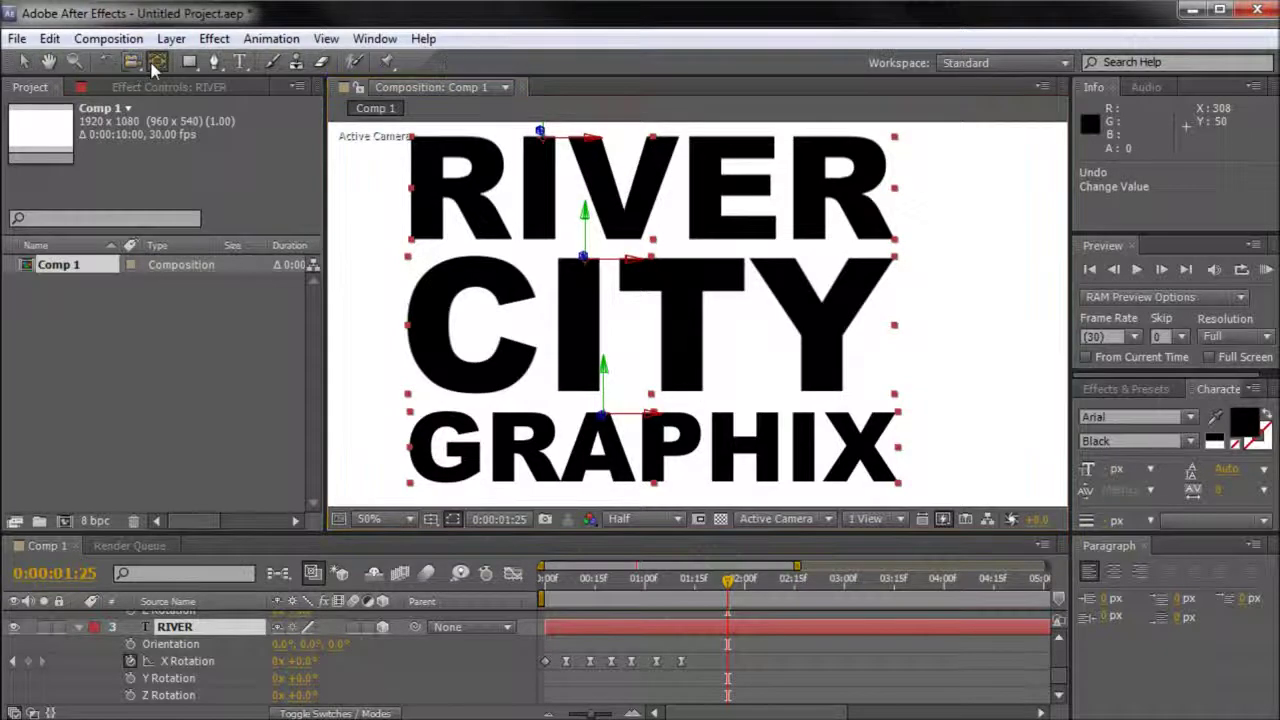
{"action": "left_click", "coordinate": [967, 179]}
{"action": "left_click", "coordinate": [545, 147]}
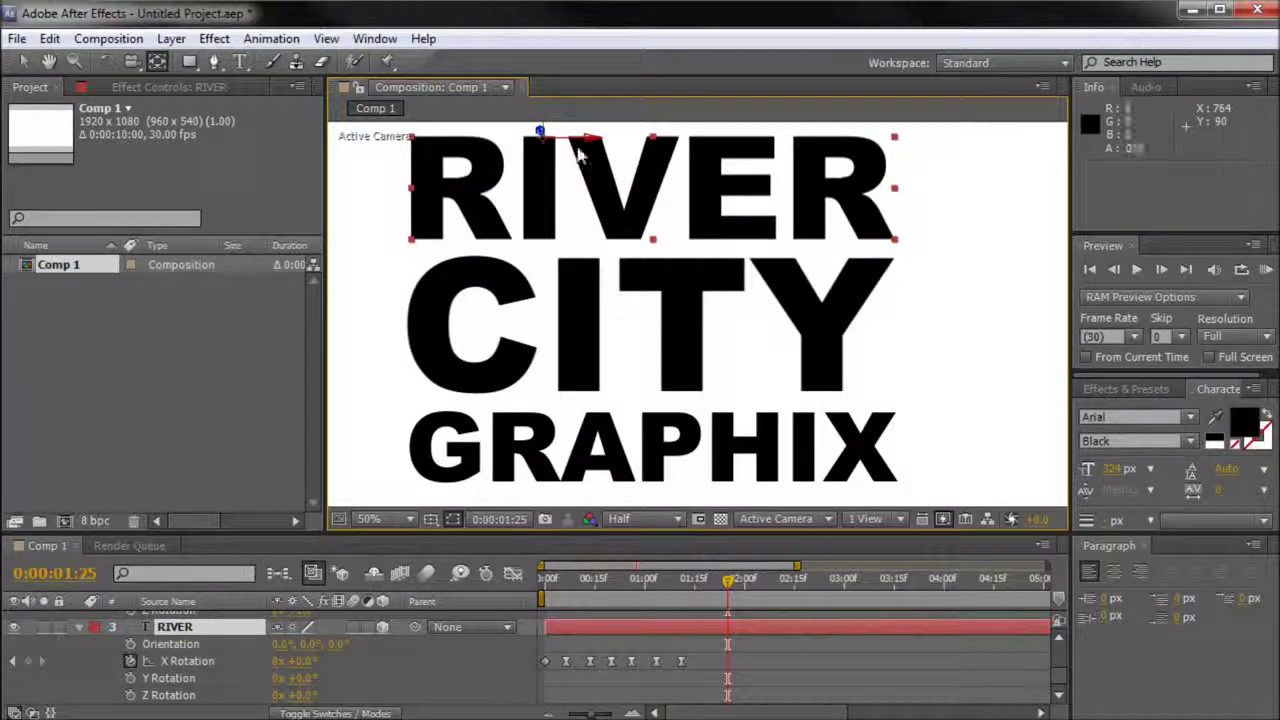
{"action": "scroll", "coordinate": [617, 143], "scroll_direction": "up", "scroll_amount": 1}
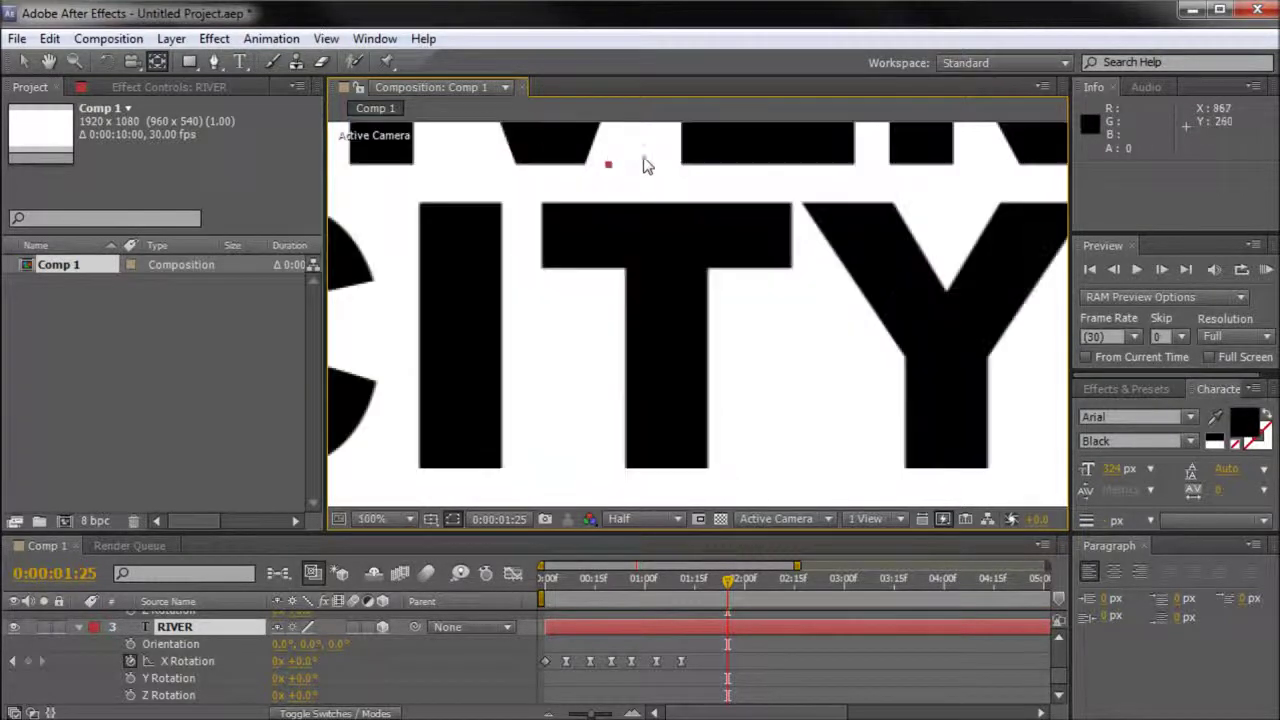
{"action": "left_click_drag", "start_coordinate": [628, 162], "coordinate": [712, 402]}
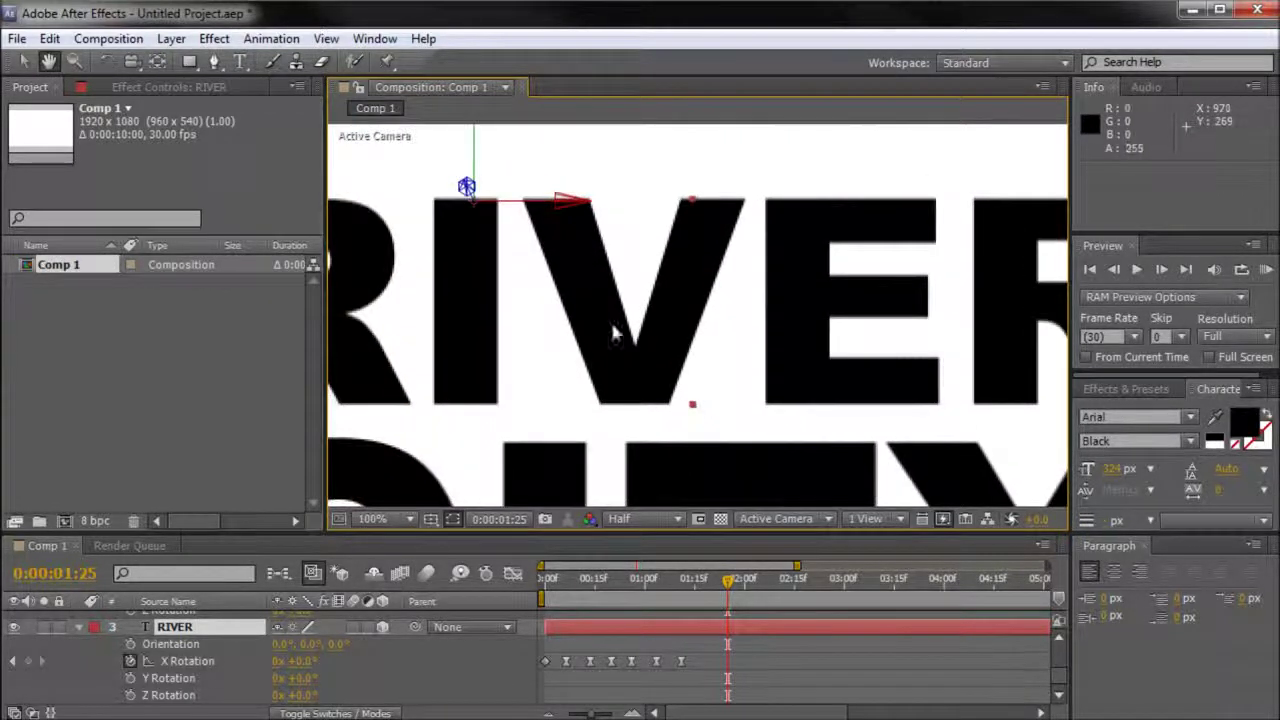
{"action": "left_click_drag", "start_coordinate": [474, 204], "coordinate": [761, 210]}
{"action": "scroll", "coordinate": [761, 212], "scroll_direction": "down", "scroll_amount": 1}
{"action": "left_click_drag", "start_coordinate": [729, 259], "coordinate": [693, 271]}
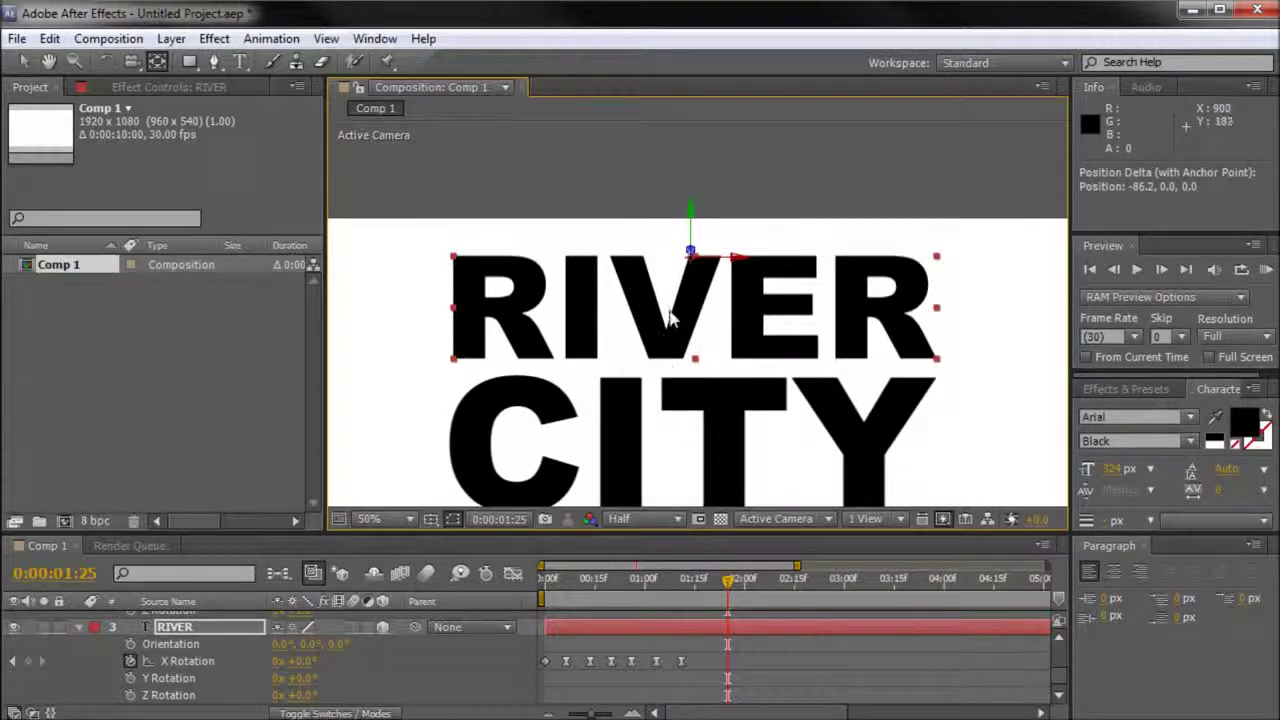
Move CITY's anchor point about 80 px left along the word's top edge, keeping the text in place.
{"action": "scroll", "coordinate": [694, 315], "scroll_direction": "down", "scroll_amount": 1}
{"action": "scroll", "coordinate": [690, 344], "scroll_direction": "up", "scroll_amount": 1}
{"action": "left_click", "coordinate": [692, 402]}
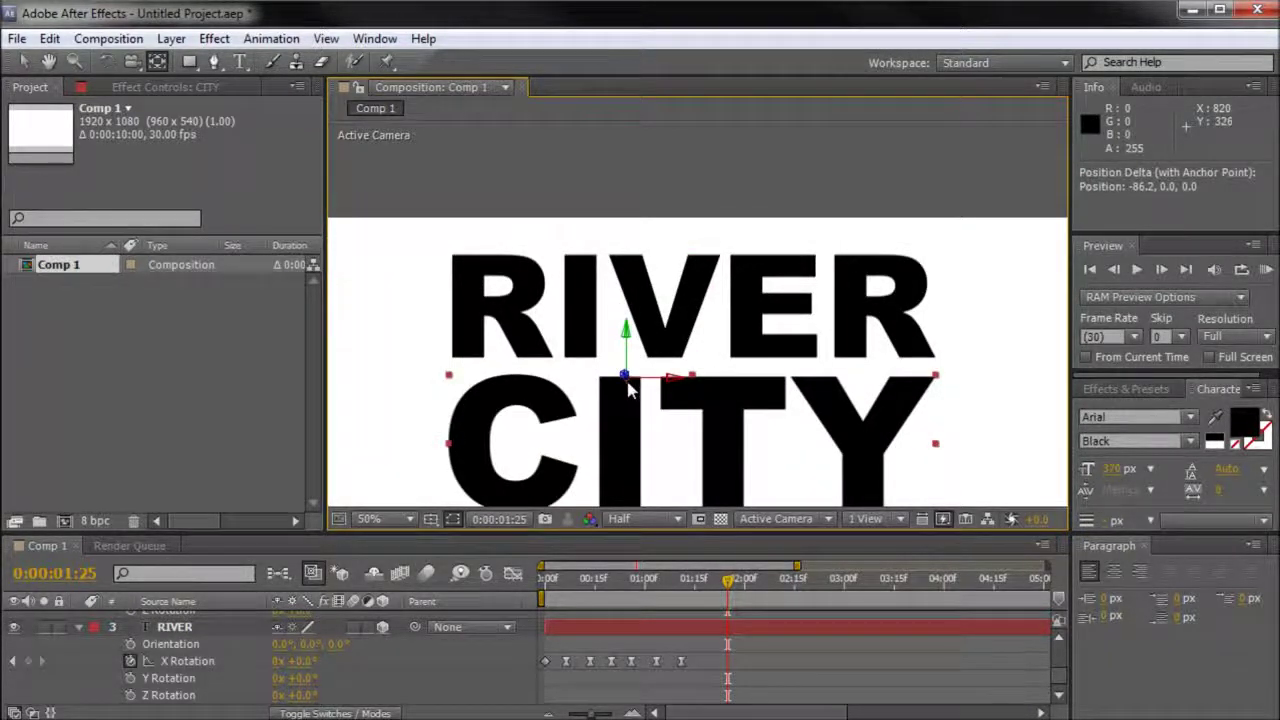
{"action": "left_click_drag", "start_coordinate": [628, 388], "coordinate": [589, 390]}
Move GRAPHIX's anchor point about 388 px right along its top edge, above the letter I.
{"action": "scroll", "coordinate": [622, 390], "scroll_direction": "down", "scroll_amount": 2}
{"action": "scroll", "coordinate": [650, 422], "scroll_direction": "up", "scroll_amount": 2}
{"action": "key", "text": "space"}
{"action": "left_click_drag", "start_coordinate": [696, 434], "coordinate": [699, 282]}
{"action": "left_click", "coordinate": [704, 420]}
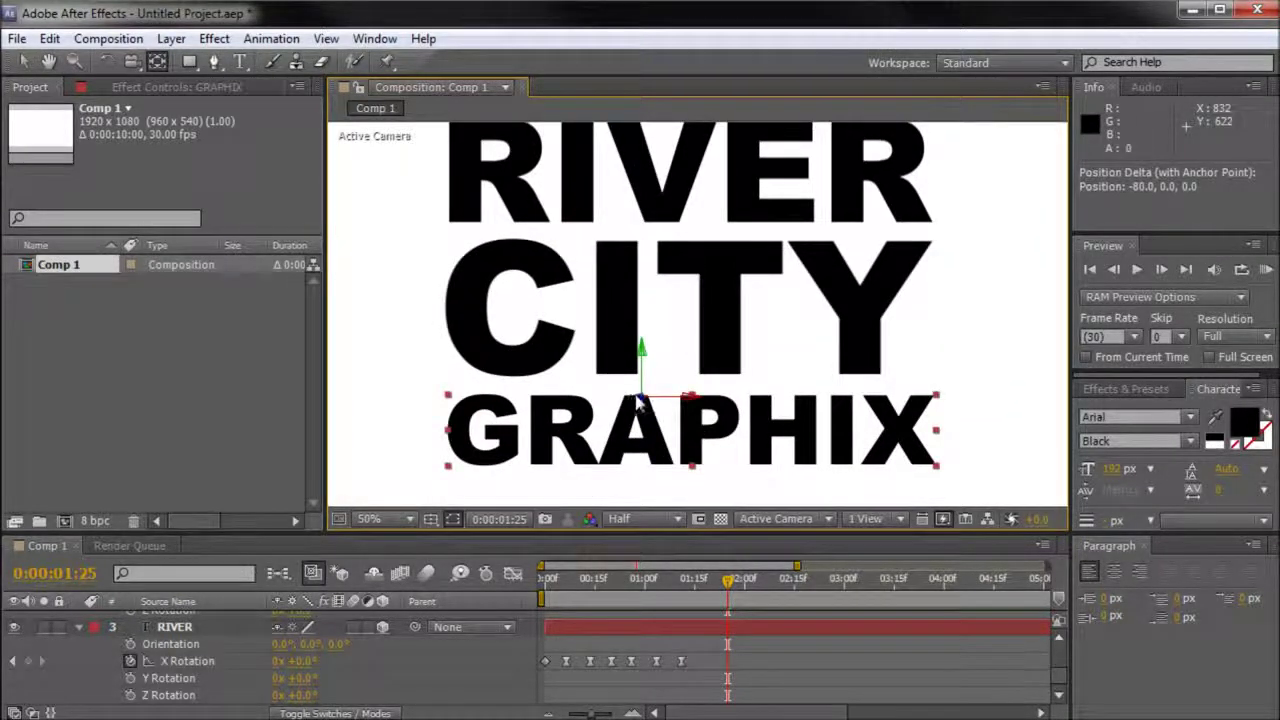
{"action": "left_click_drag", "start_coordinate": [646, 403], "coordinate": [843, 396]}
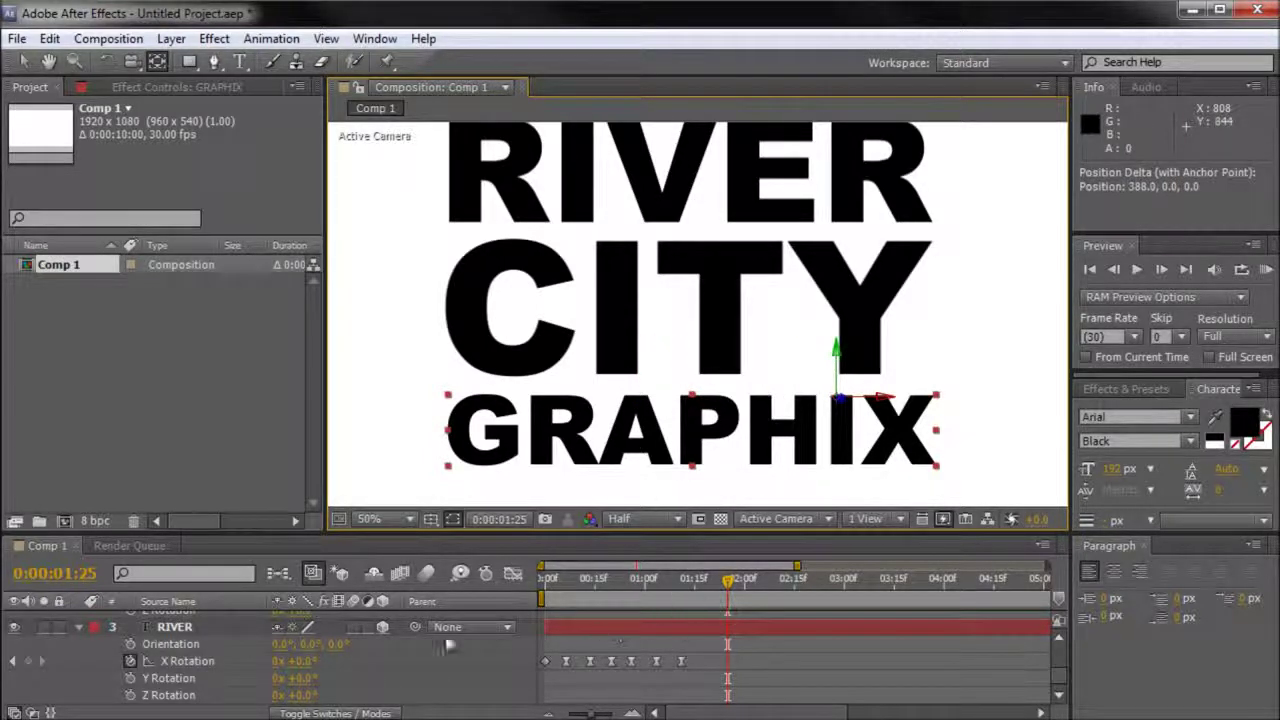
Set a starting Y Rotation keyframe on the GRAPHIX, CITY and RIVER layers together at 0:00:01:24.
{"action": "scroll", "coordinate": [177, 637], "scroll_direction": "up", "scroll_amount": 4}
{"action": "left_click", "coordinate": [172, 624]}
{"action": "scroll", "coordinate": [173, 624], "scroll_direction": "down", "scroll_amount": 2}
{"action": "scroll", "coordinate": [175, 628], "scroll_direction": "up", "scroll_amount": 1}
{"action": "left_click", "coordinate": [174, 653], "text": "ctrl"}
{"action": "scroll", "coordinate": [225, 649], "scroll_direction": "down", "scroll_amount": 2}
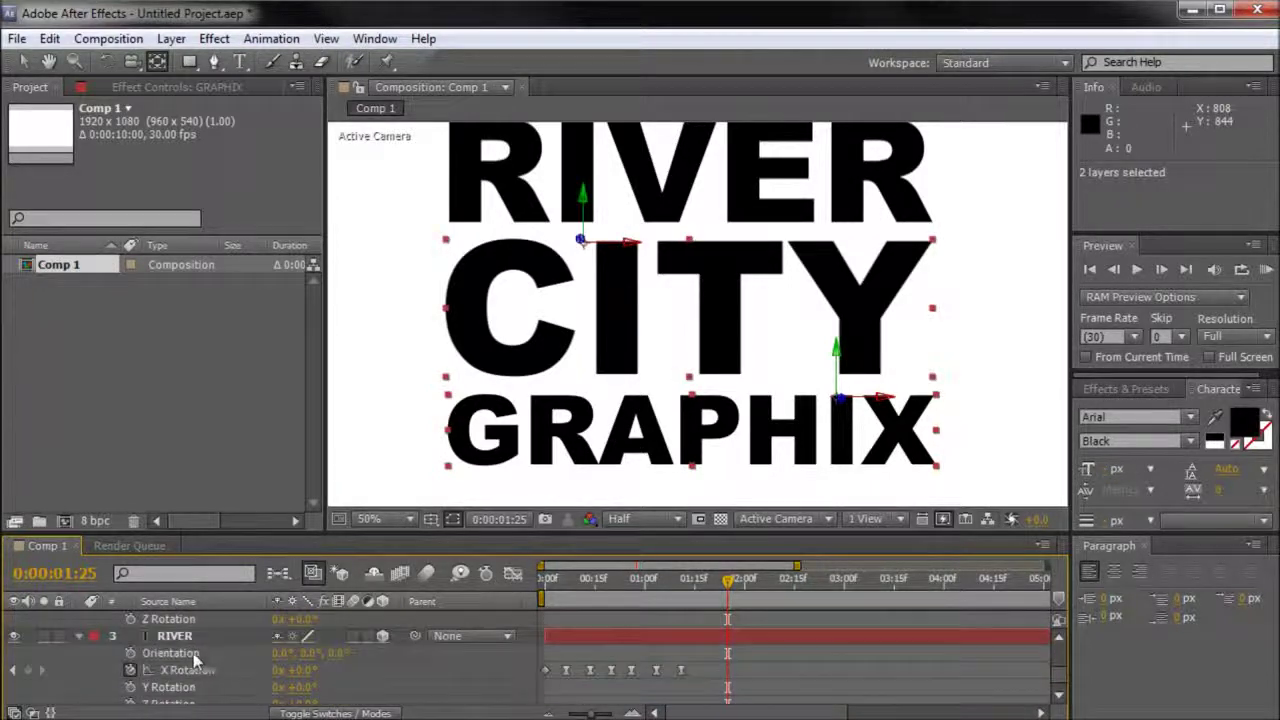
{"action": "left_click", "coordinate": [185, 636], "text": "ctrl"}
{"action": "mouse_move", "coordinate": [729, 590]}
{"action": "left_mouse_down"}
{"action": "mouse_move", "coordinate": [700, 588]}
{"action": "mouse_move", "coordinate": [728, 598]}
{"action": "left_mouse_up"}
{"action": "scroll", "coordinate": [728, 628], "scroll_direction": "up", "scroll_amount": 3}
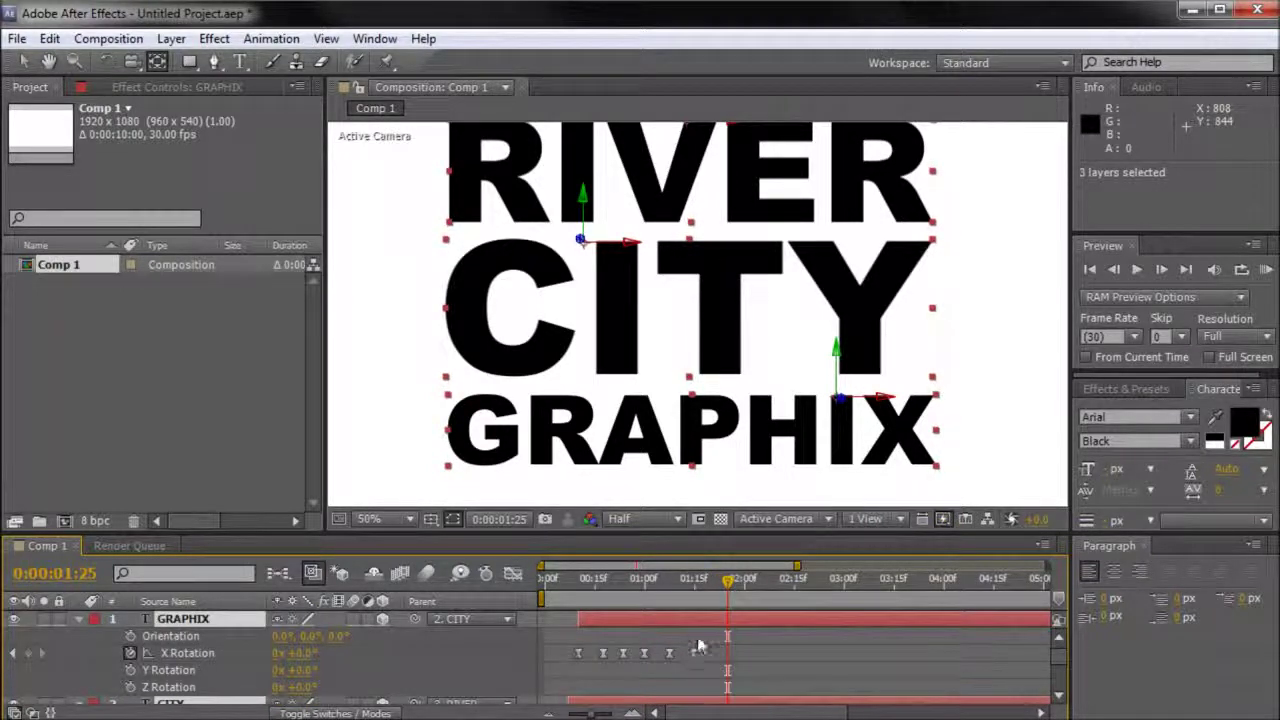
{"action": "left_click_drag", "start_coordinate": [727, 588], "coordinate": [724, 589]}
{"action": "scroll", "coordinate": [323, 657], "scroll_direction": "down", "scroll_amount": 3}
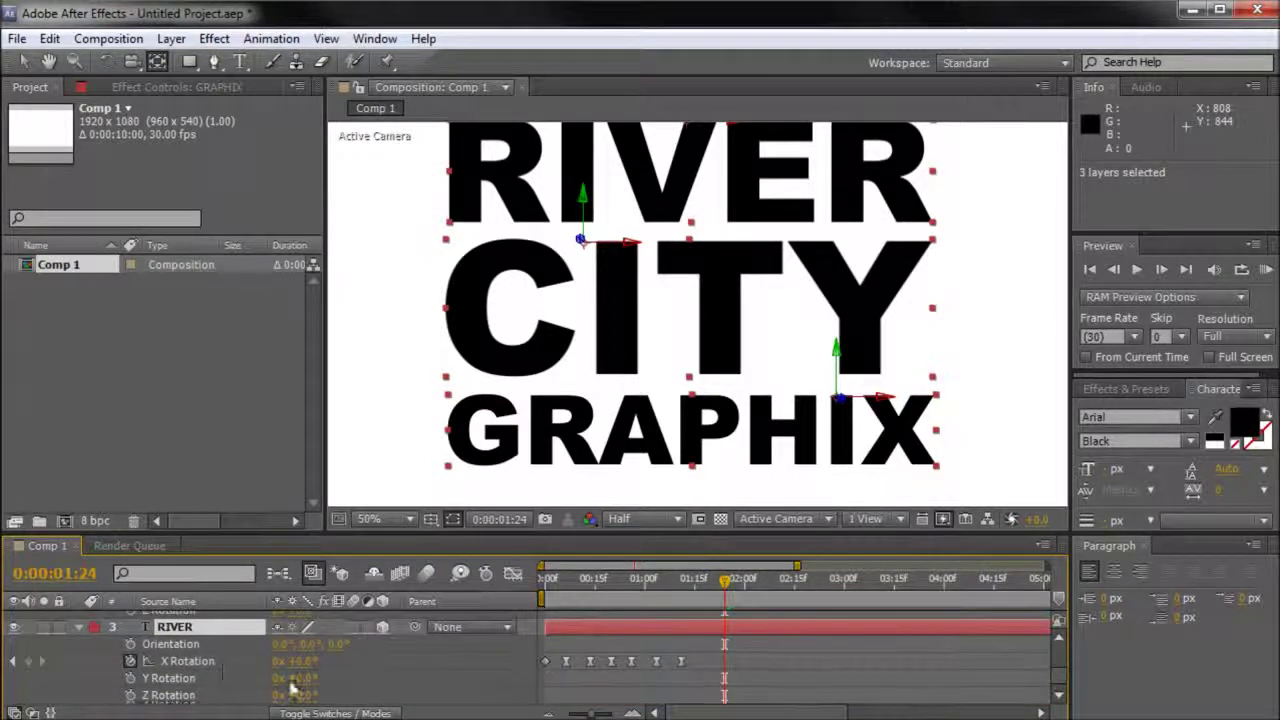
{"action": "left_click", "coordinate": [130, 679]}
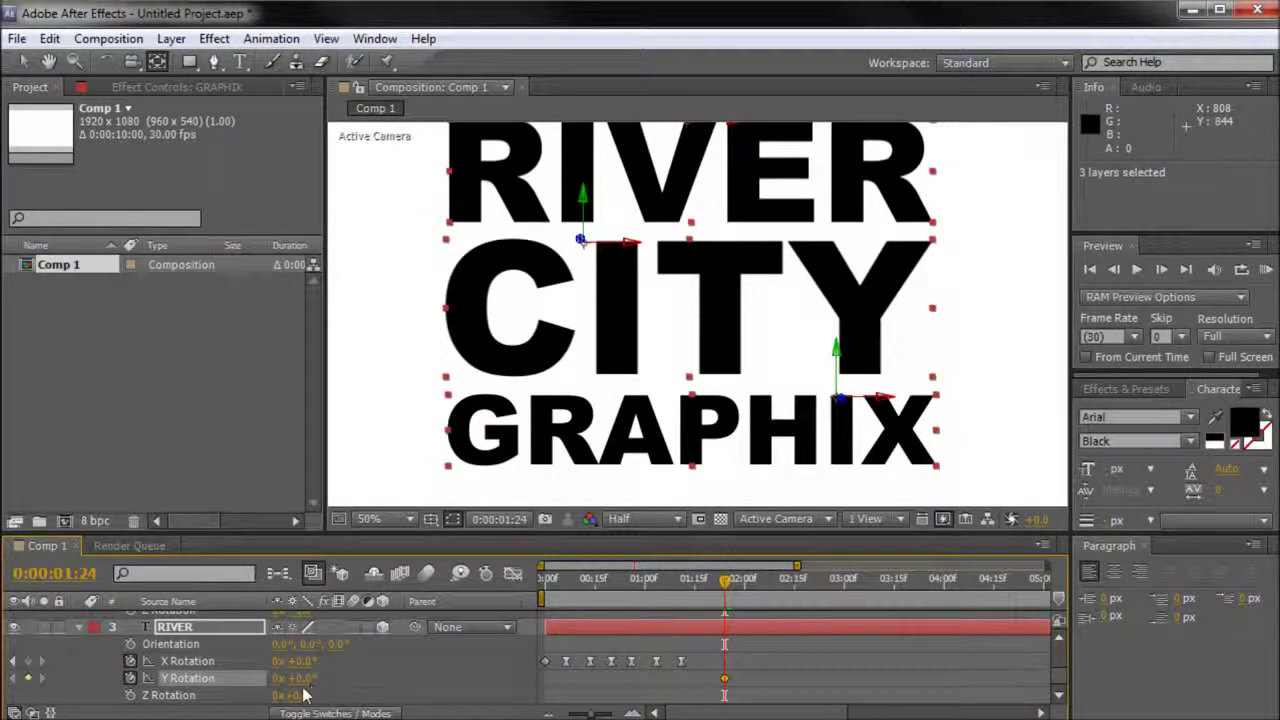
Set Y Rotation to one full turn (1x +0.0°) on all three layers at 0:00:03:11.
{"action": "left_click_drag", "start_coordinate": [727, 588], "coordinate": [869, 600]}
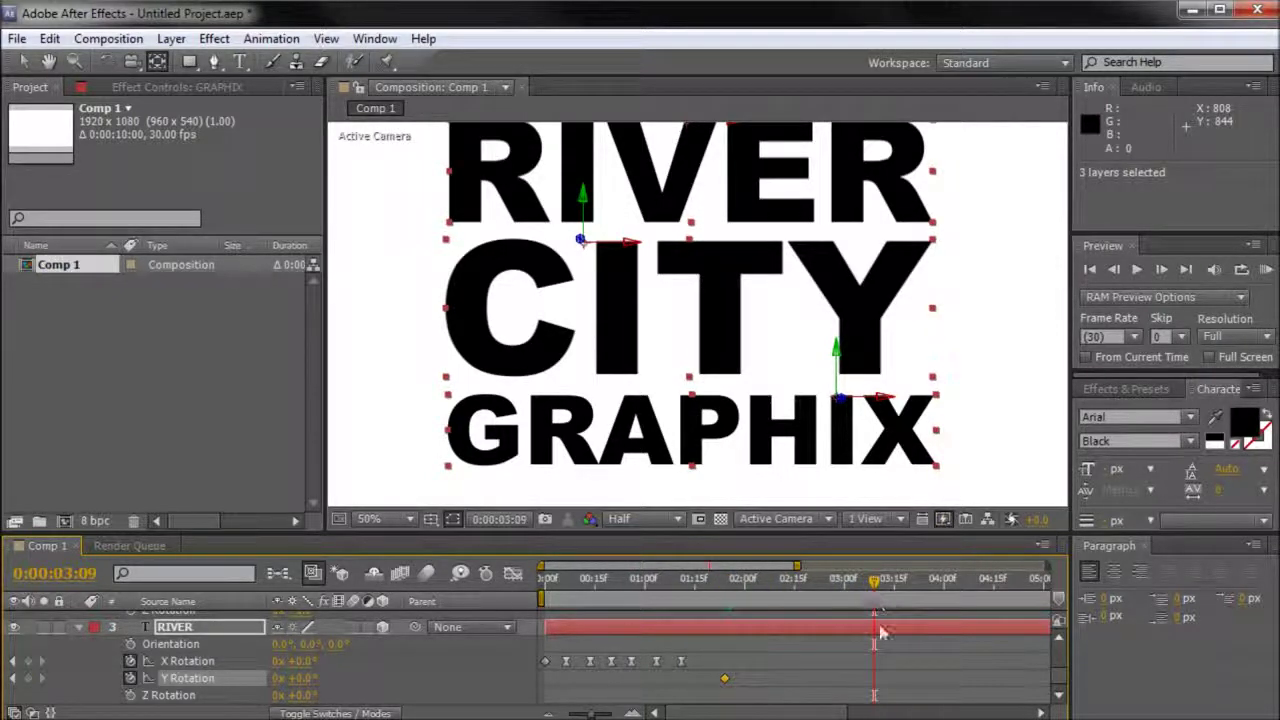
{"action": "left_click_drag", "start_coordinate": [879, 584], "coordinate": [884, 585]}
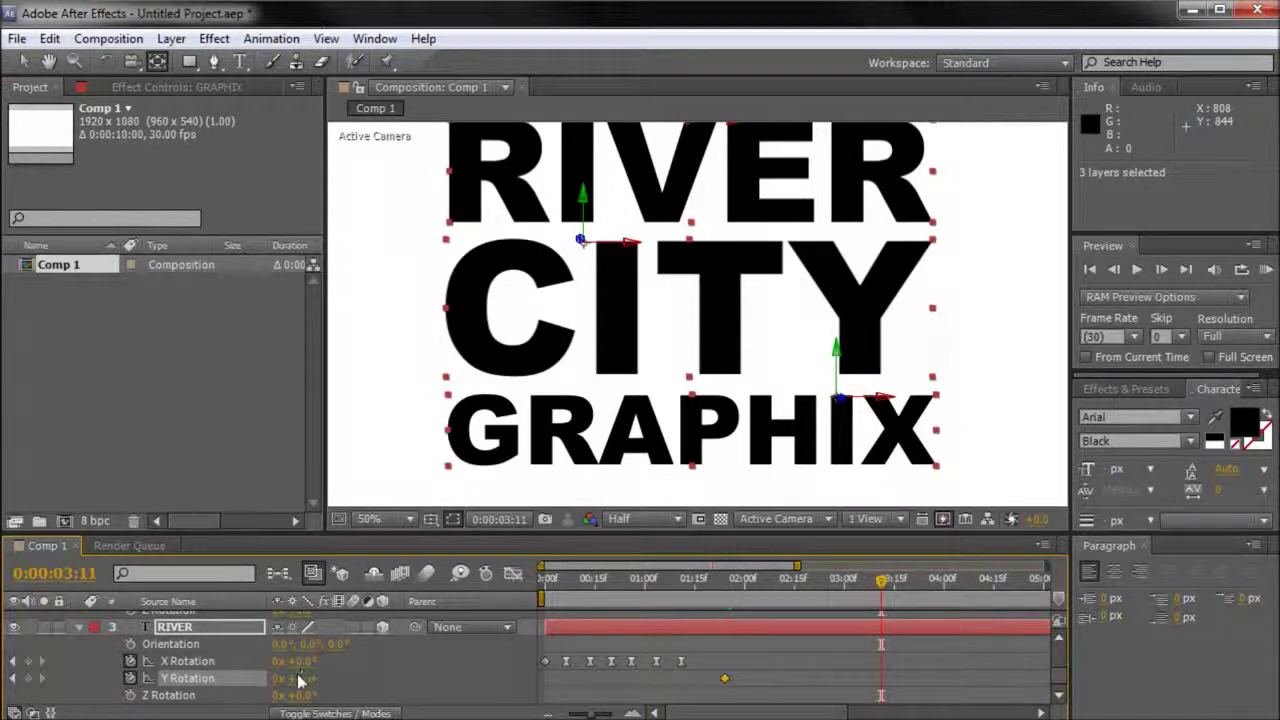
{"action": "left_click_drag", "start_coordinate": [305, 685], "coordinate": [690, 711]}
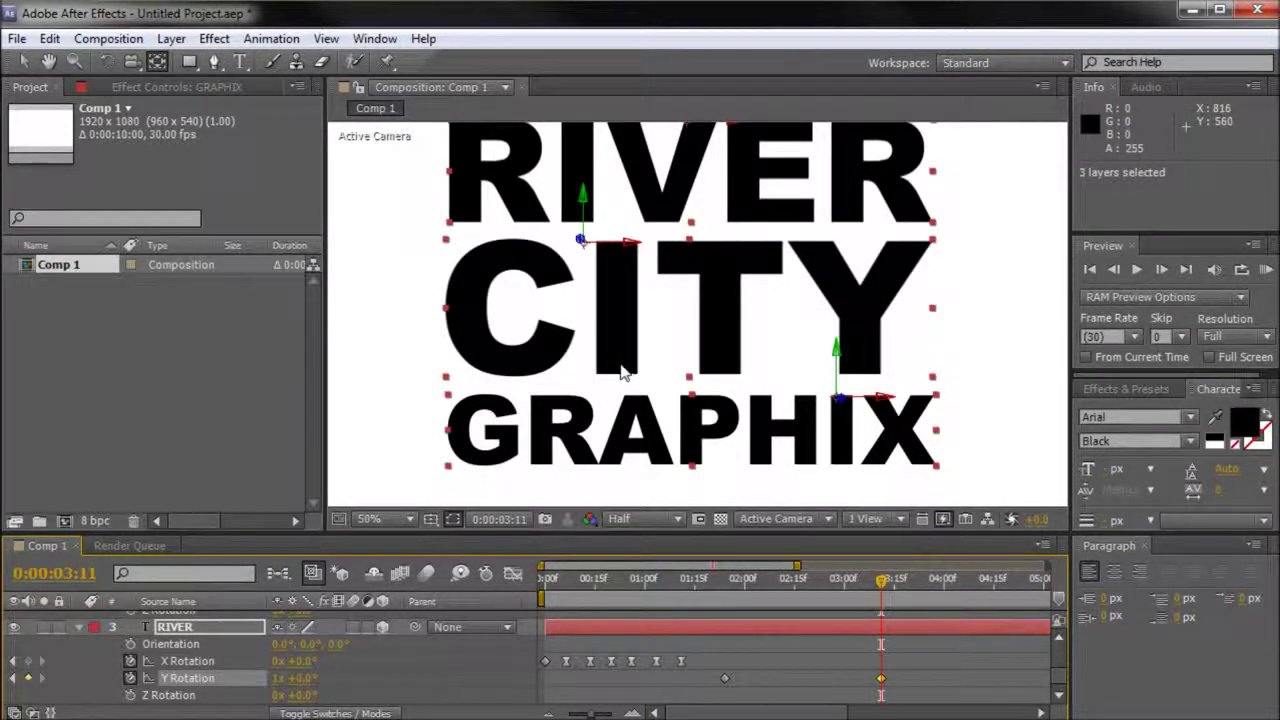
Play the Y Rotation spin several times and scrub through it with the layers deselected, stopping at 0:00:03:15.
{"action": "scroll", "coordinate": [621, 366], "scroll_direction": "down", "scroll_amount": 2}
{"action": "left_click_drag", "start_coordinate": [881, 580], "coordinate": [708, 585]}
{"action": "key", "text": "space"}
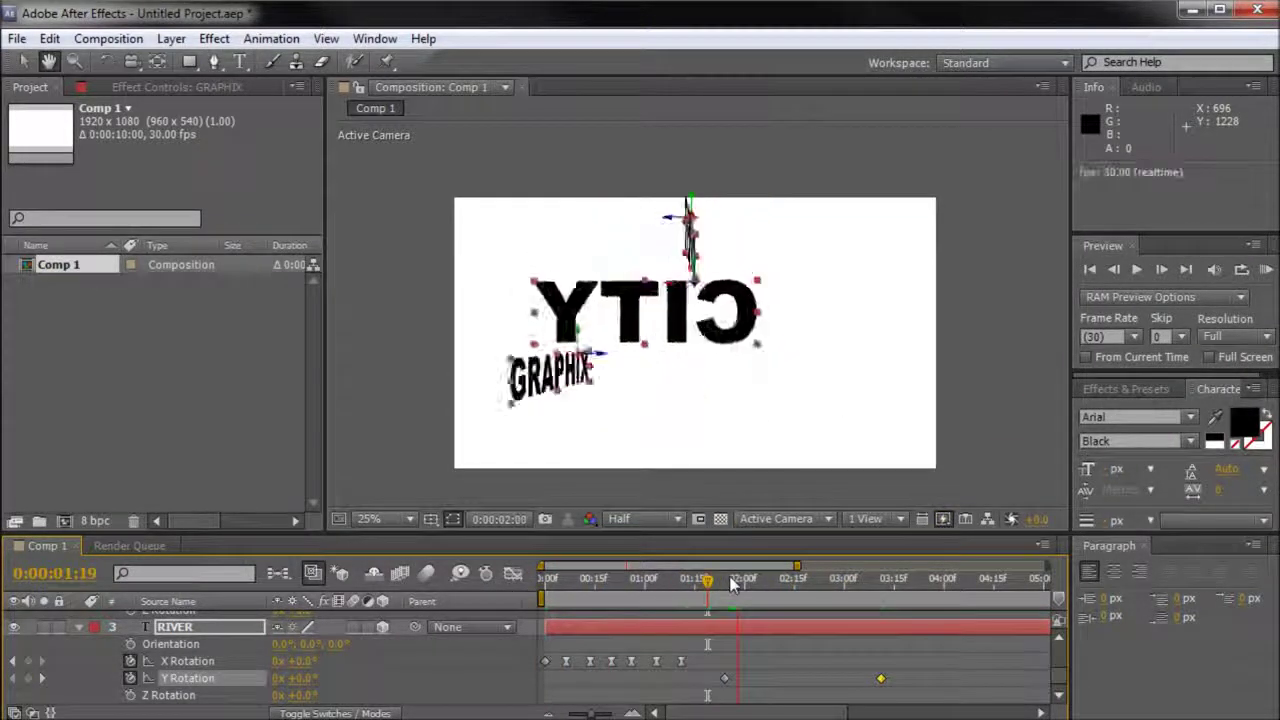
{"action": "key", "text": "space"}
{"action": "left_click_drag", "start_coordinate": [772, 588], "coordinate": [735, 597]}
{"action": "key", "text": "space"}
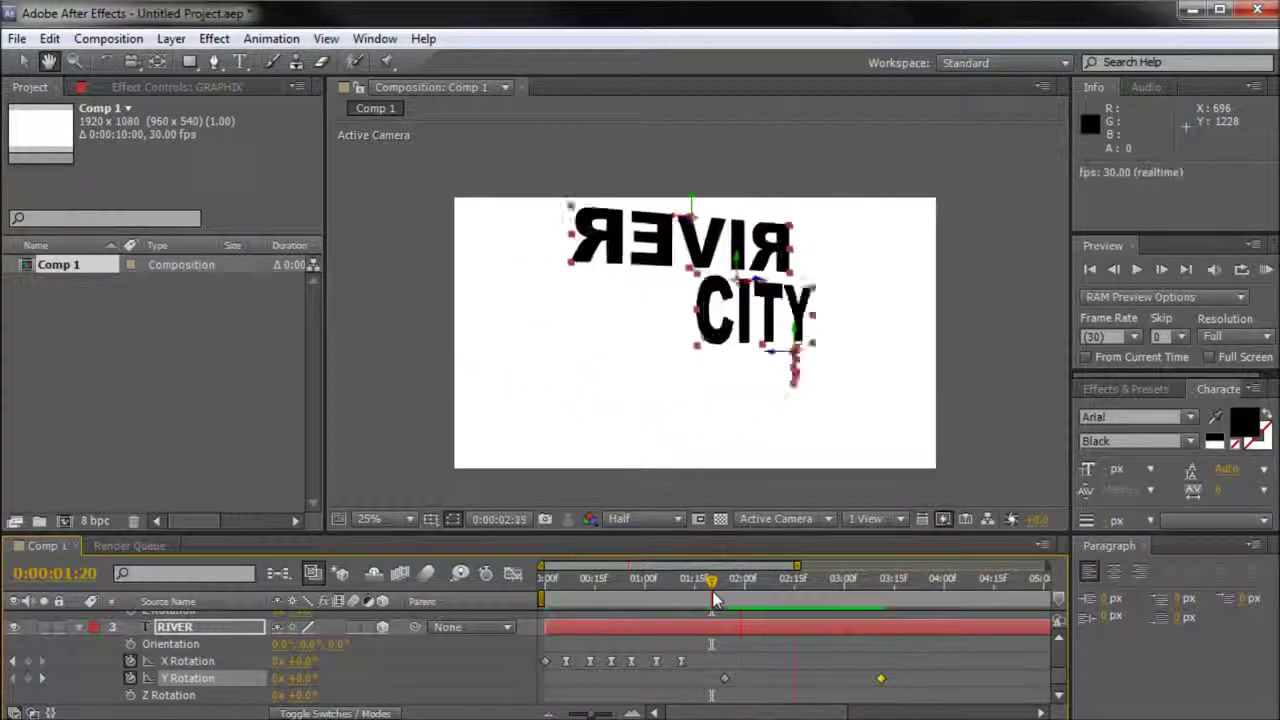
{"action": "key", "text": "space"}
{"action": "left_click_drag", "start_coordinate": [811, 580], "coordinate": [725, 588]}
{"action": "key", "text": "space"}
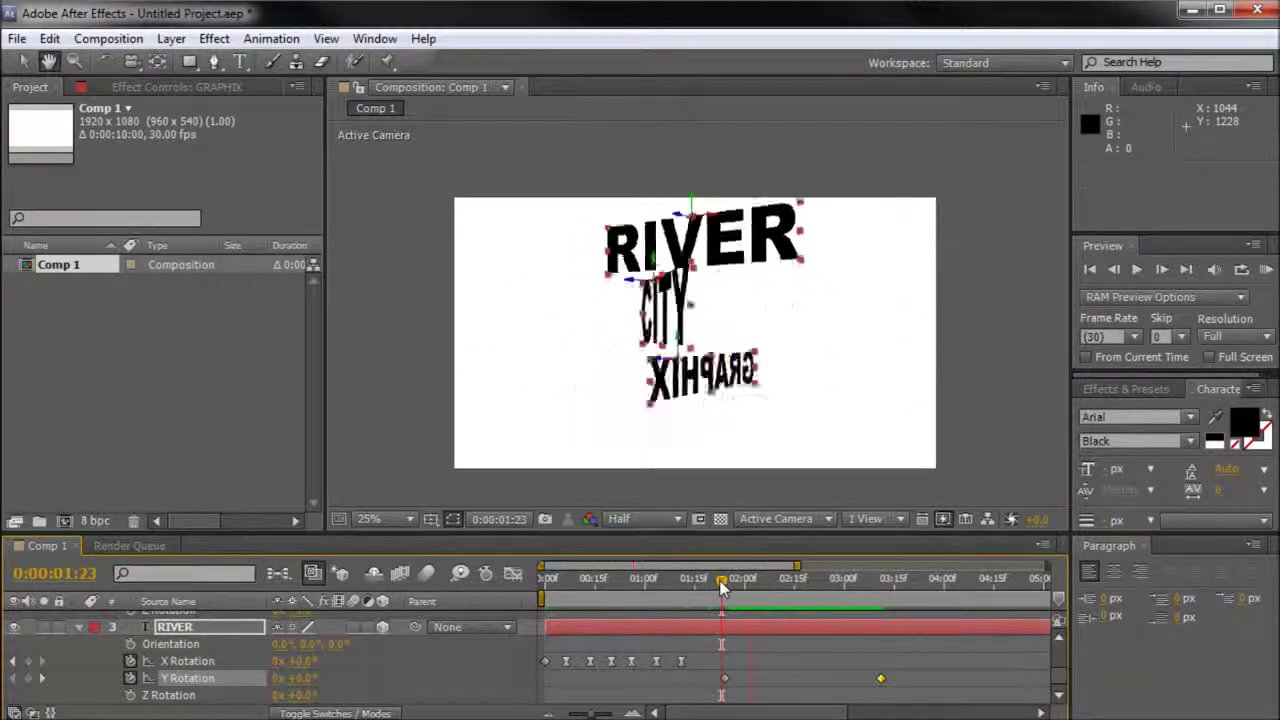
{"action": "key", "text": "space"}
{"action": "left_click_drag", "start_coordinate": [722, 588], "coordinate": [704, 590]}
{"action": "key", "text": "space"}
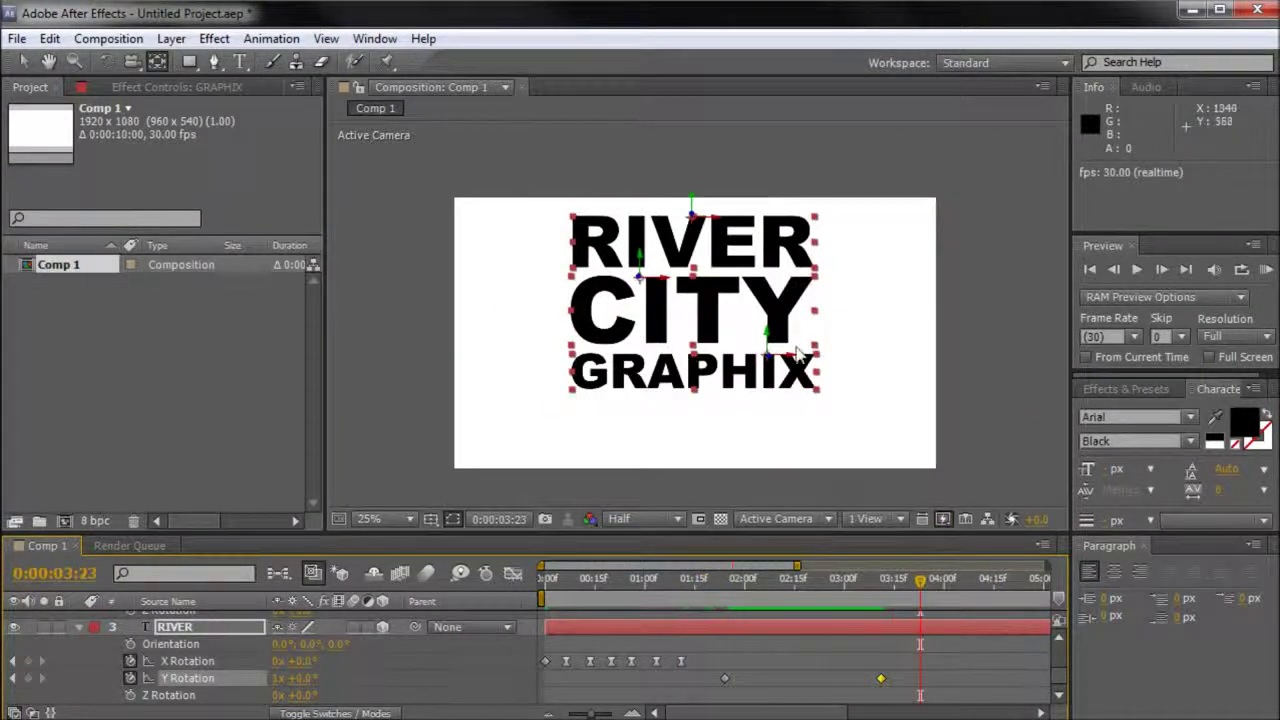
{"action": "left_click", "coordinate": [969, 298]}
{"action": "left_click_drag", "start_coordinate": [904, 578], "coordinate": [700, 622]}
{"action": "left_click_drag", "start_coordinate": [886, 634], "coordinate": [894, 633]}
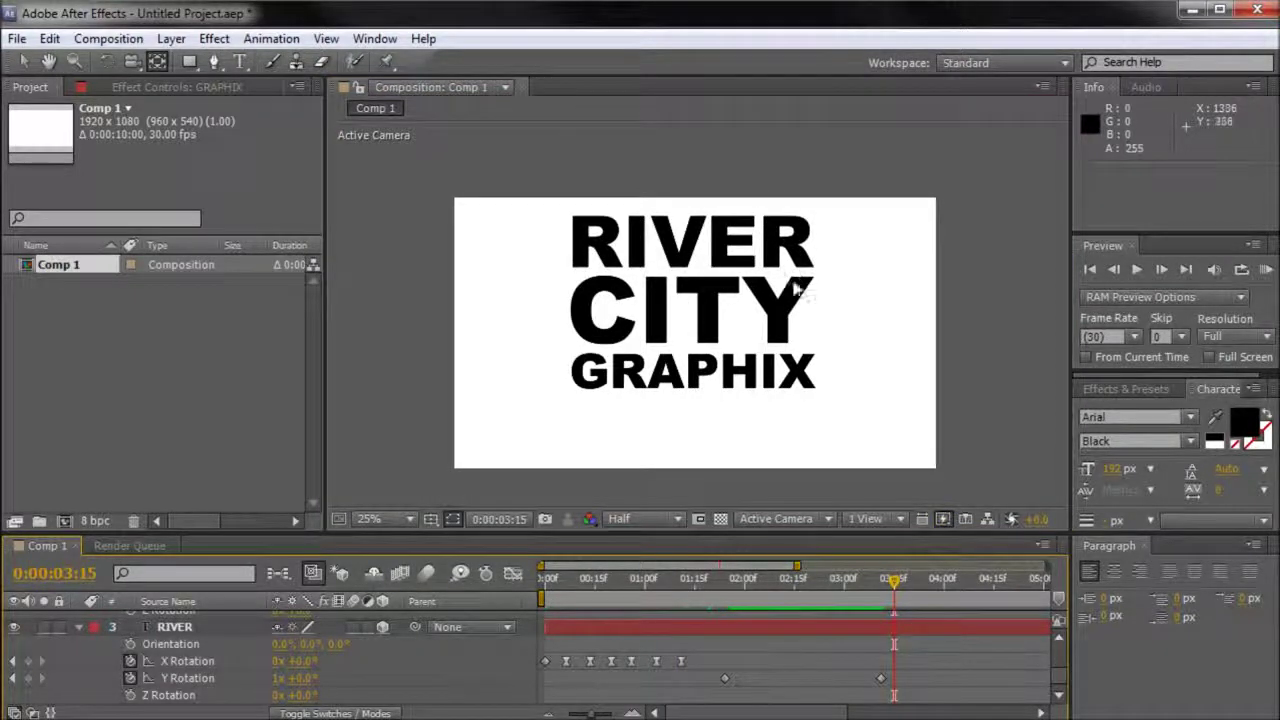
Add a new text layer reading TUTORIALS below GRAPHIX with the playhead at 0:00:03:18.
{"action": "scroll", "coordinate": [932, 651], "scroll_direction": "up", "scroll_amount": 3}
{"action": "scroll", "coordinate": [931, 645], "scroll_direction": "up", "scroll_amount": 1}
{"action": "left_click_drag", "start_coordinate": [894, 584], "coordinate": [904, 584]}
{"action": "scroll", "coordinate": [684, 376], "scroll_direction": "up", "scroll_amount": 2}
{"action": "key", "text": "space"}
{"action": "left_click_drag", "start_coordinate": [660, 443], "coordinate": [645, 319]}
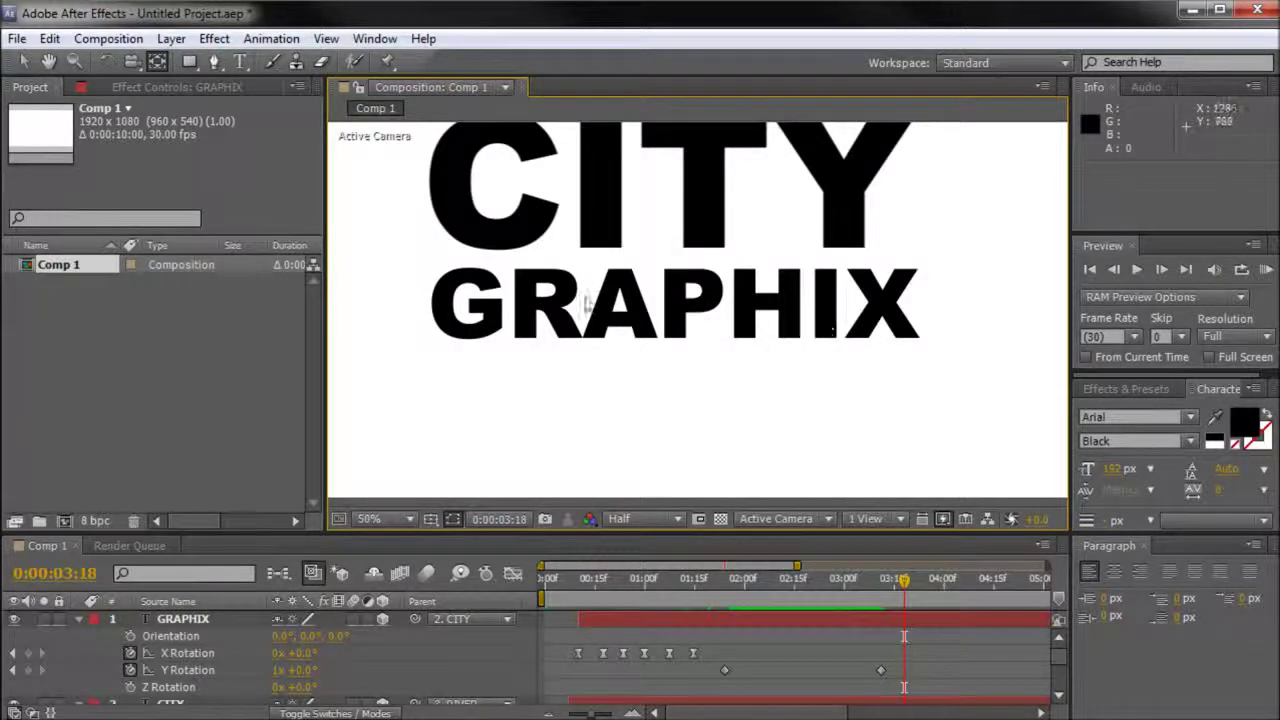
{"action": "left_click", "coordinate": [243, 66]}
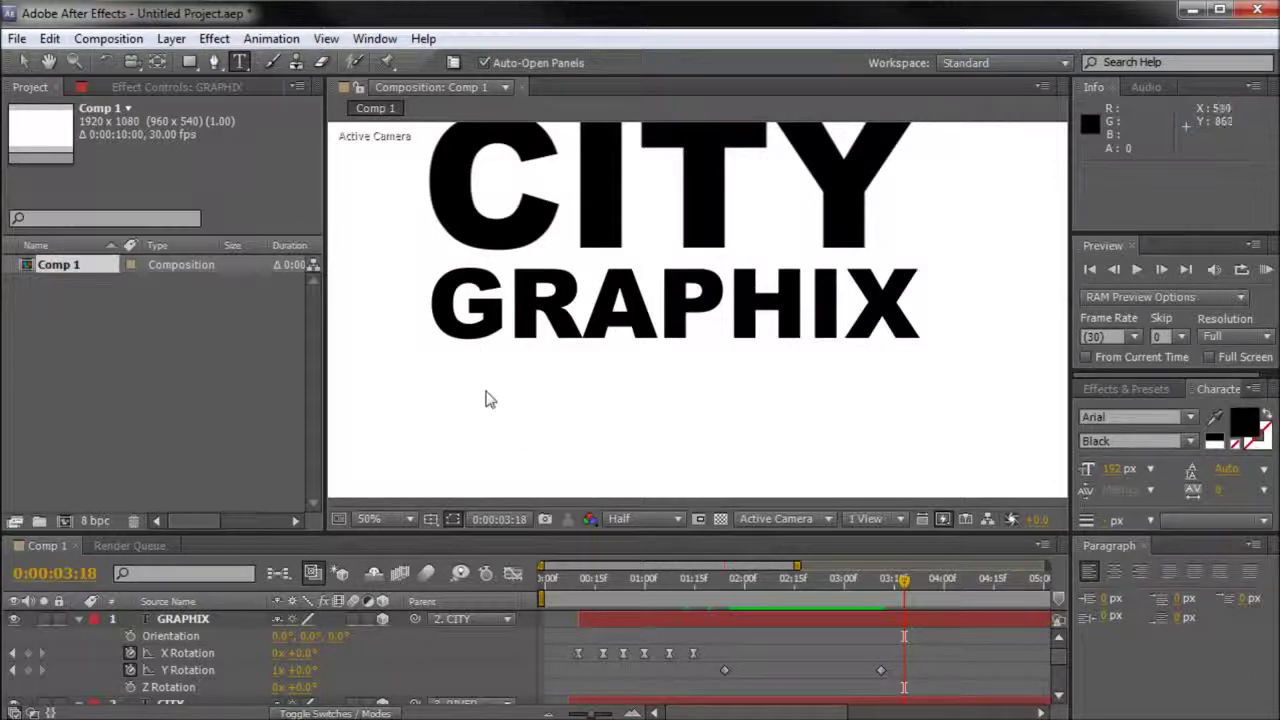
{"action": "left_click", "coordinate": [443, 423]}
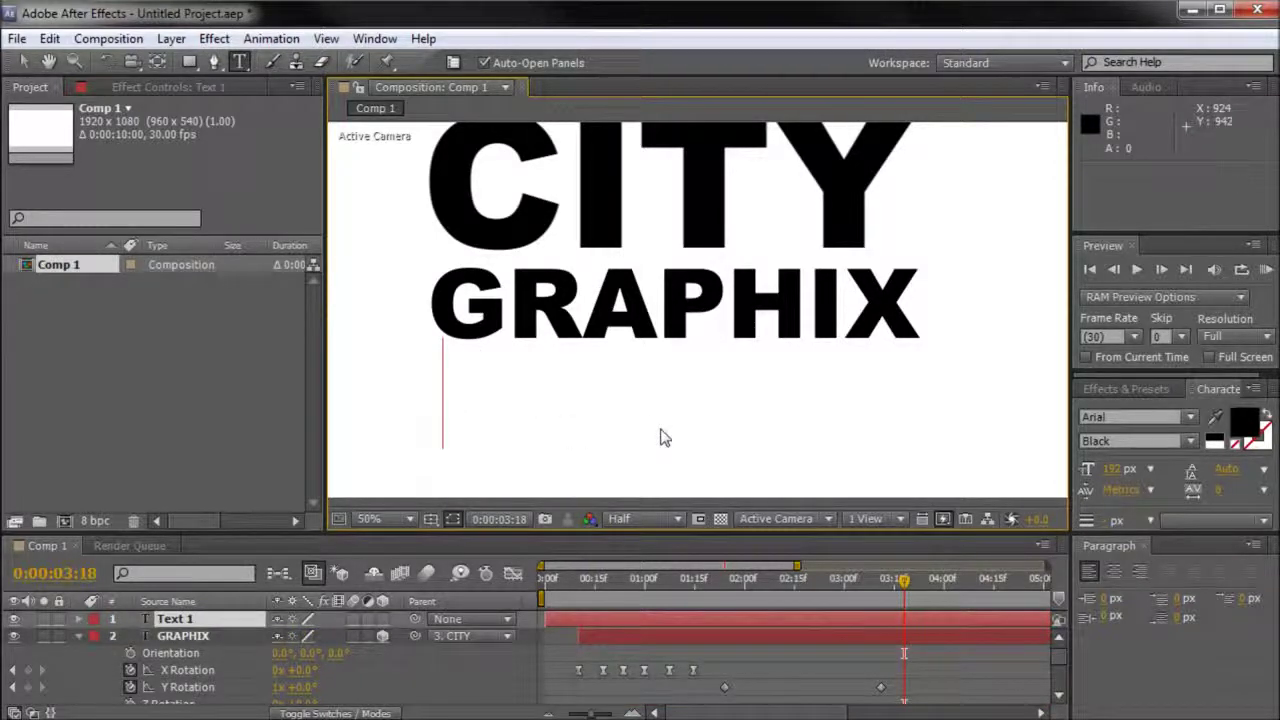
{"action": "type", "text": "TUTORIALS"}
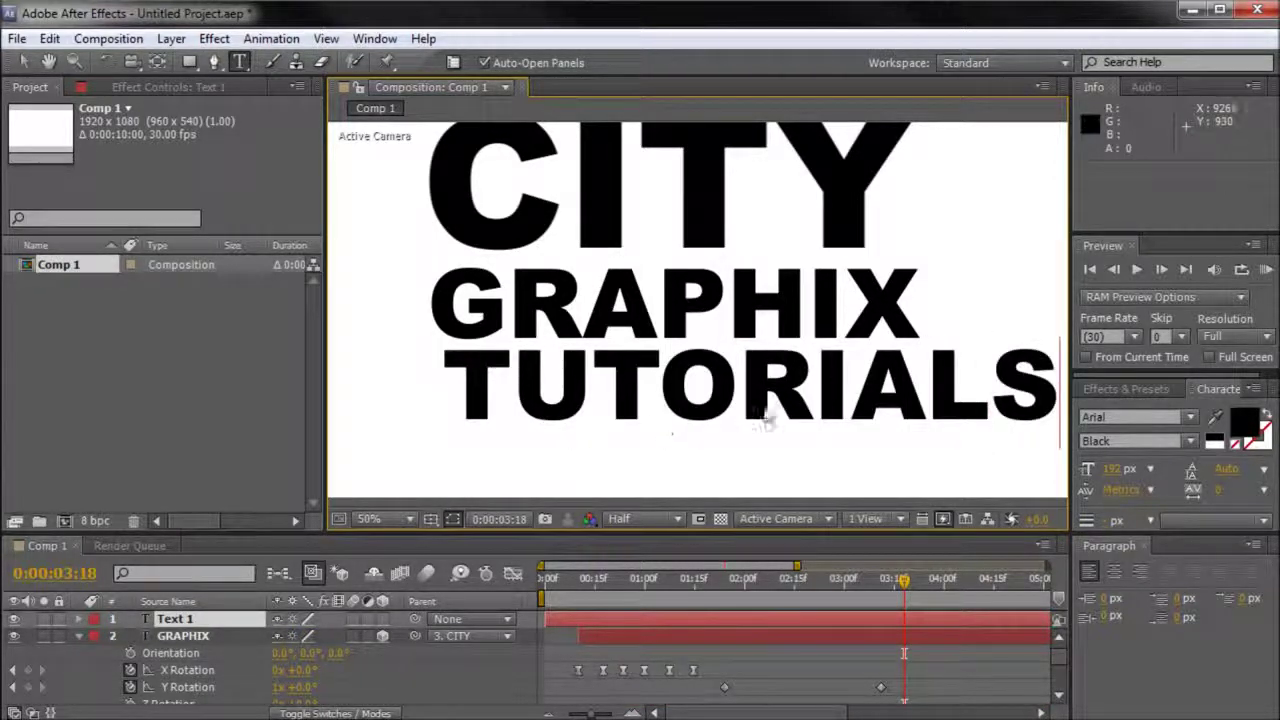
Set the TUTORIALS font size to 154 px and shift the word left to line up beneath GRAPHIX.
{"action": "left_click_drag", "start_coordinate": [1108, 474], "coordinate": [1101, 474]}
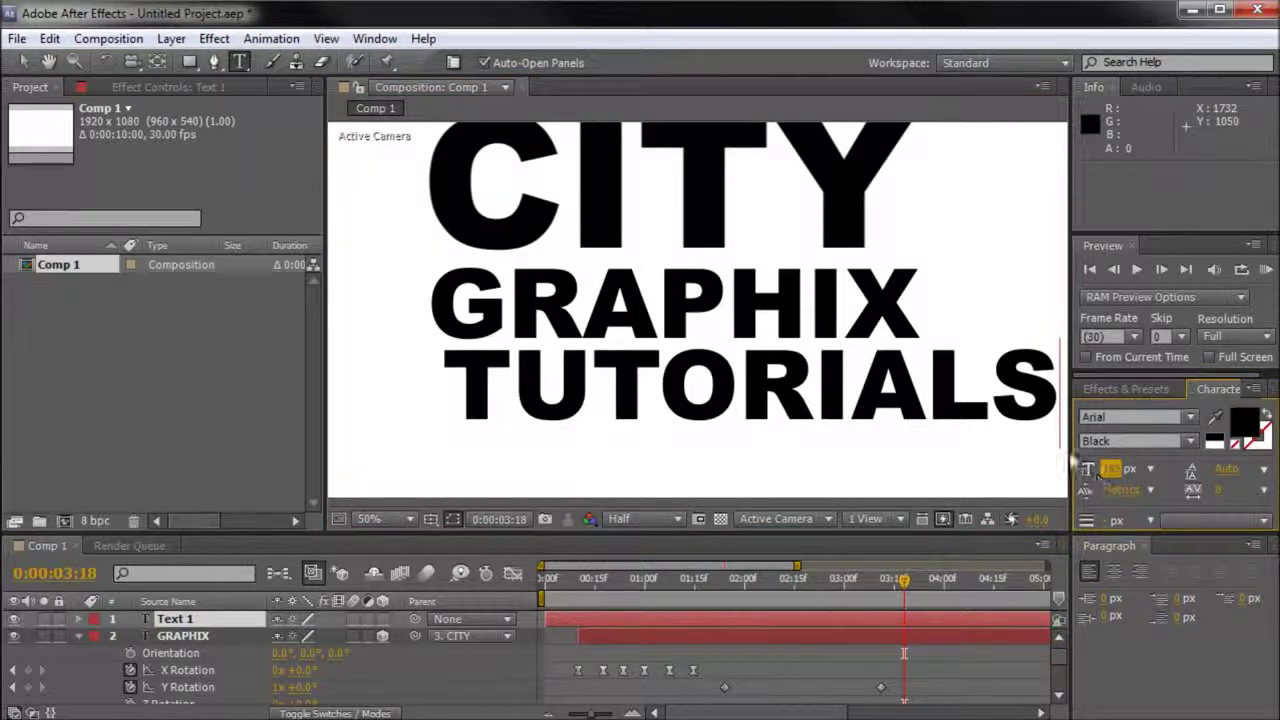
{"action": "left_click", "coordinate": [27, 64]}
{"action": "left_click_drag", "start_coordinate": [1117, 470], "coordinate": [1082, 470]}
{"action": "left_click_drag", "start_coordinate": [747, 391], "coordinate": [739, 390]}
{"action": "left_click", "coordinate": [1117, 469]}
{"action": "key", "text": "Down"}
{"action": "key", "text": "Down"}
{"action": "key", "text": "Down"}
{"action": "key", "text": "Up"}
Adjust the vertical spacing of TUTORIALS below GRAPHIX, placing the layer at position 472, 914.
{"action": "left_click_drag", "start_coordinate": [637, 375], "coordinate": [637, 380]}
{"action": "scroll", "coordinate": [695, 265], "scroll_direction": "down", "scroll_amount": 2}
{"action": "scroll", "coordinate": [650, 325], "scroll_direction": "up", "scroll_amount": 3}
{"action": "left_click_drag", "start_coordinate": [595, 373], "coordinate": [595, 371]}
{"action": "scroll", "coordinate": [621, 328], "scroll_direction": "up", "scroll_amount": 2}
{"action": "scroll", "coordinate": [621, 337], "scroll_direction": "down", "scroll_amount": 5}
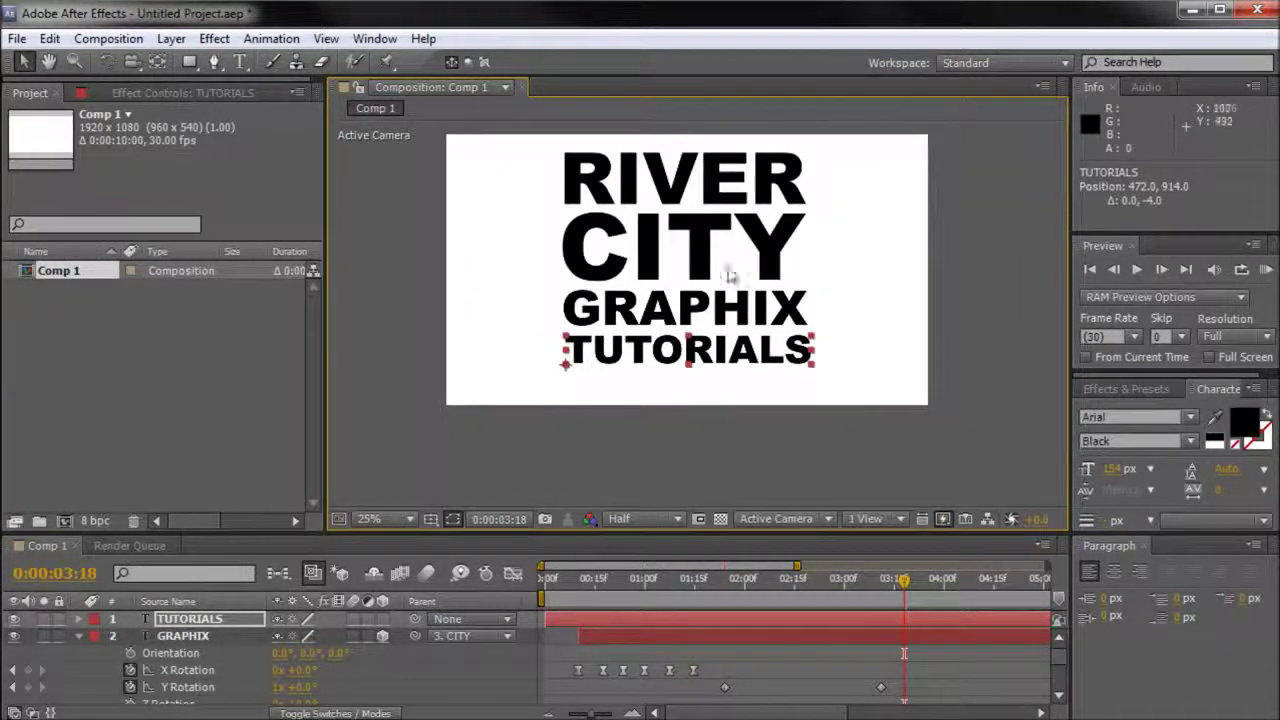
Start Position keyframing on the TUTORIALS layer with a first keyframe at 0:00:03:19.
{"action": "scroll", "coordinate": [650, 405], "scroll_direction": "up", "scroll_amount": 4}
{"action": "scroll", "coordinate": [565, 350], "scroll_direction": "down", "scroll_amount": 2}
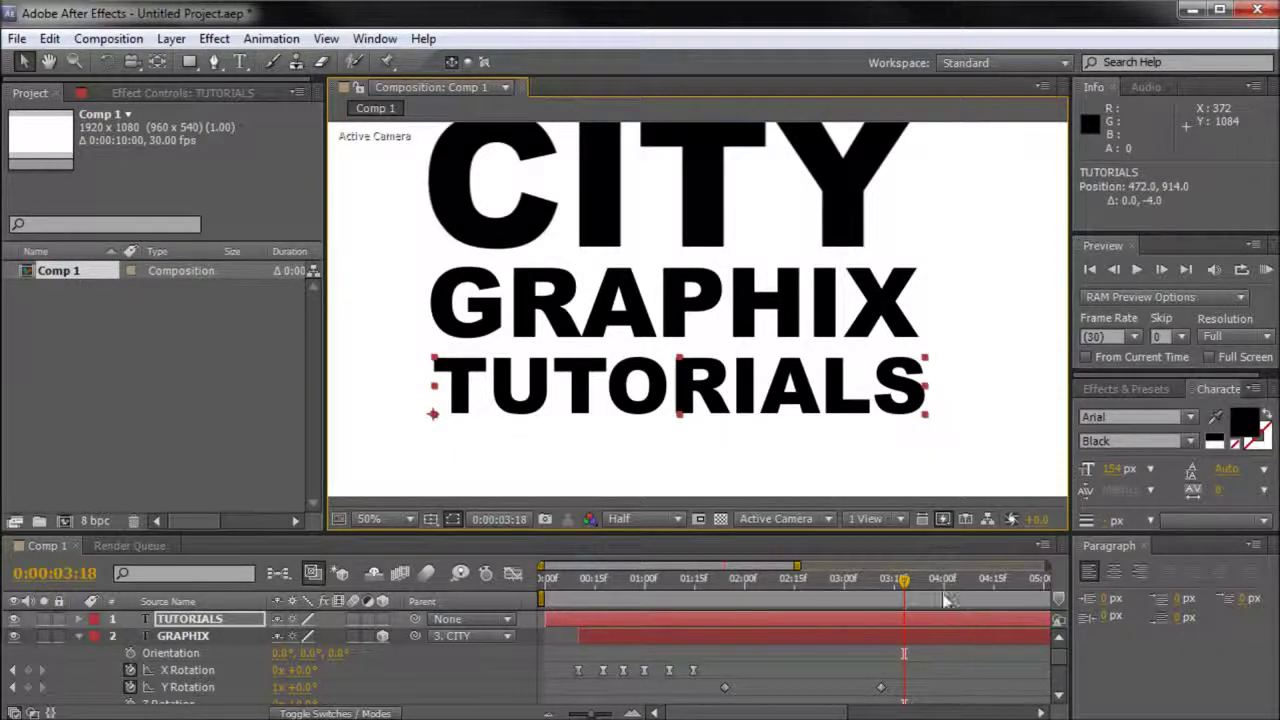
{"action": "mouse_move", "coordinate": [907, 590]}
{"action": "left_mouse_down"}
{"action": "mouse_move", "coordinate": [852, 590]}
{"action": "mouse_move", "coordinate": [910, 588]}
{"action": "left_mouse_up"}
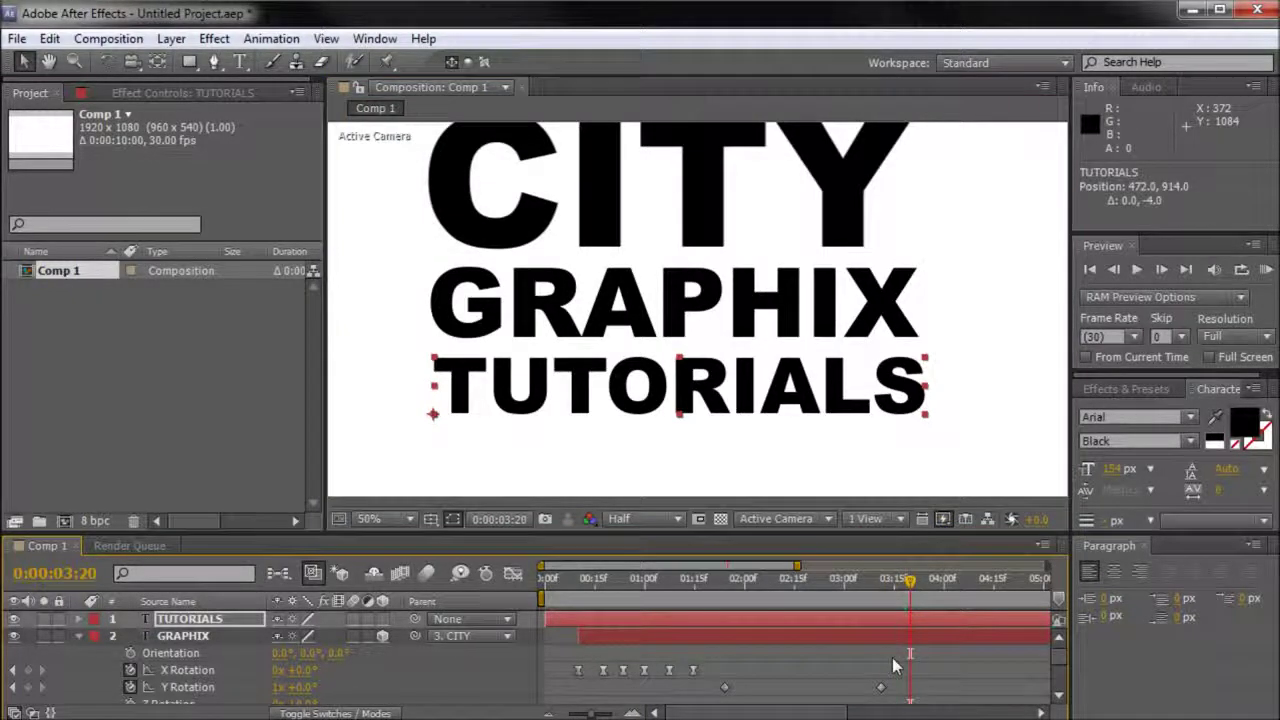
{"action": "left_click_drag", "start_coordinate": [1062, 655], "coordinate": [1060, 659]}
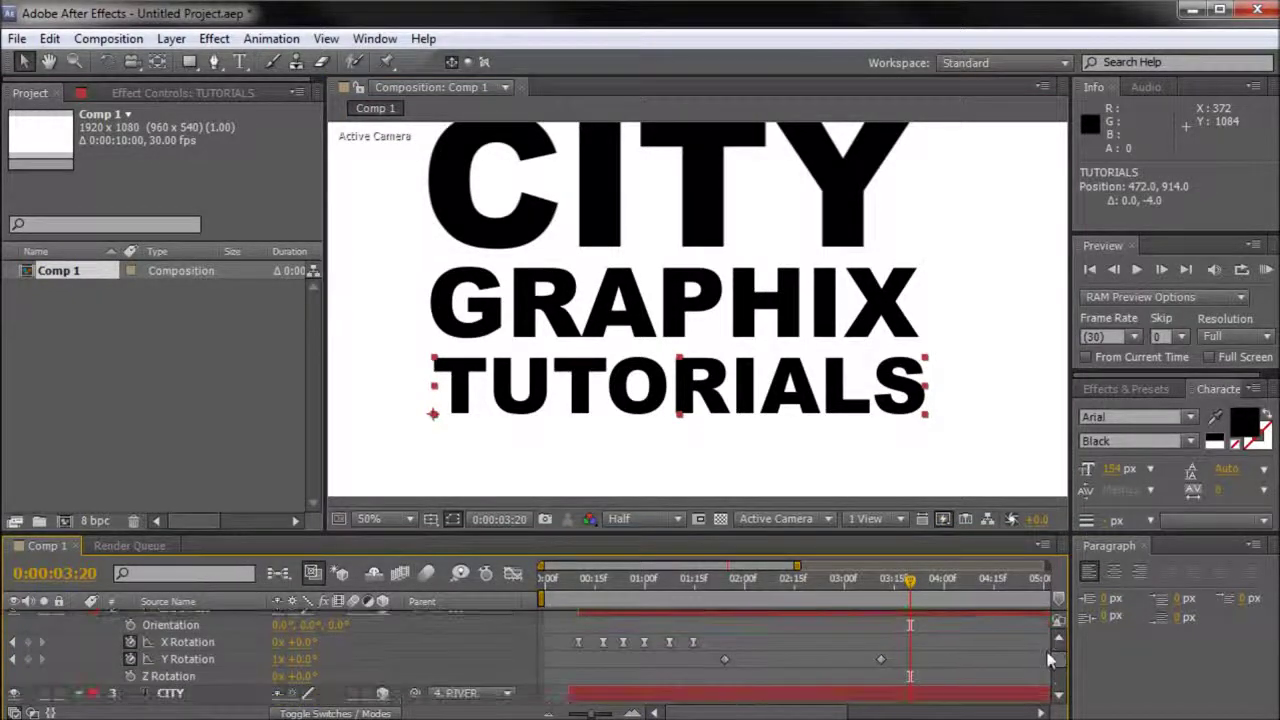
{"action": "left_click", "coordinate": [893, 660]}
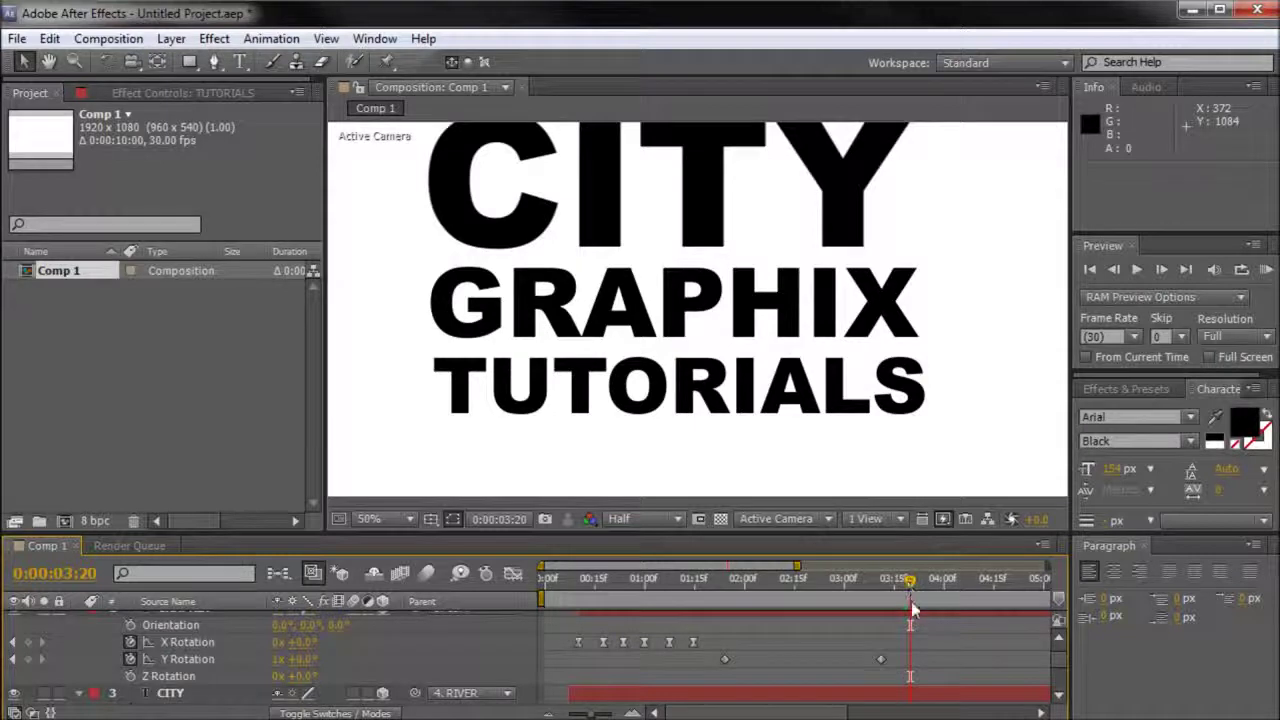
{"action": "scroll", "coordinate": [936, 631], "scroll_direction": "up", "scroll_amount": 1}
{"action": "scroll", "coordinate": [890, 632], "scroll_direction": "down", "scroll_amount": 1}
{"action": "scroll", "coordinate": [936, 620], "scroll_direction": "up", "scroll_amount": 2}
{"action": "left_click_drag", "start_coordinate": [910, 588], "coordinate": [907, 582]}
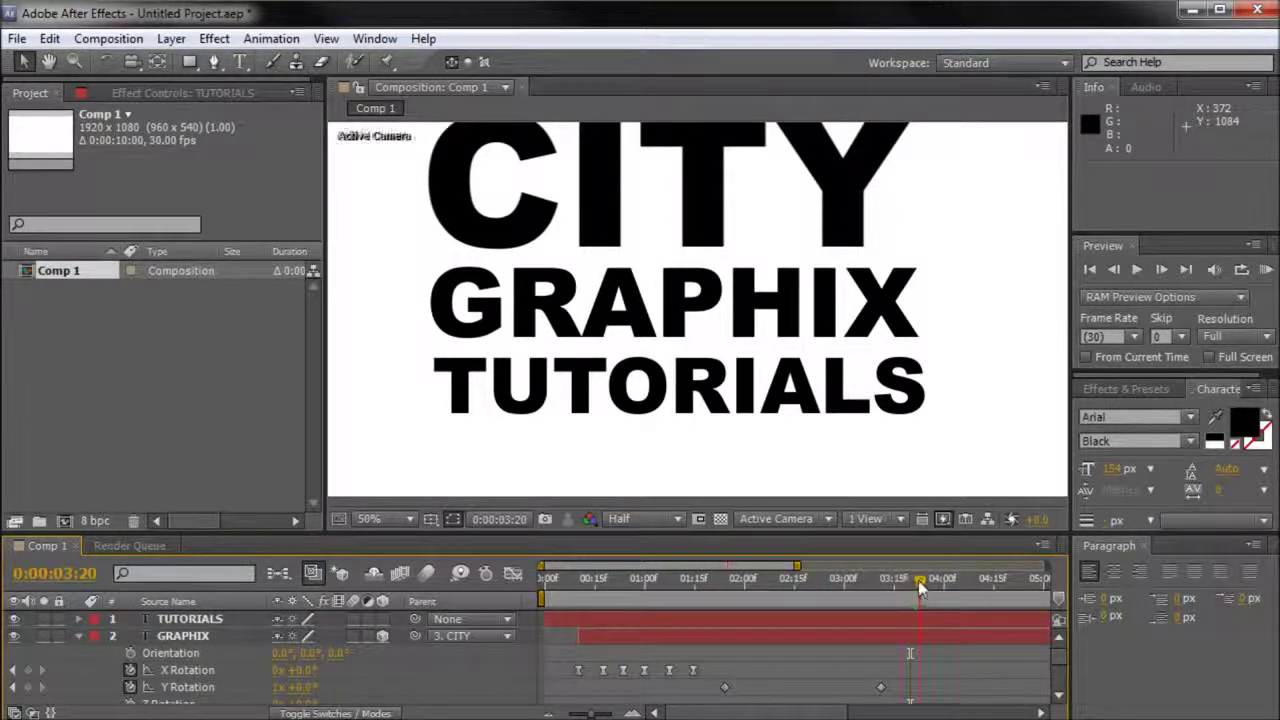
{"action": "left_click", "coordinate": [541, 388]}
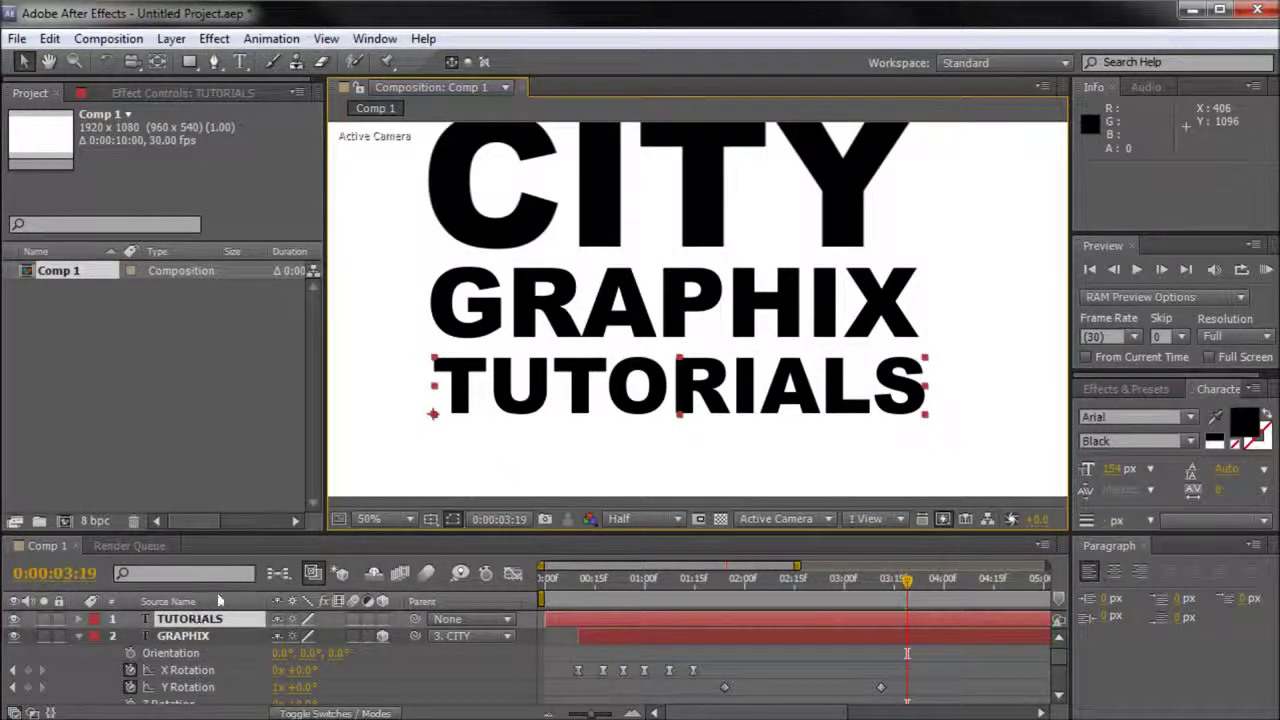
{"action": "key", "text": "p"}
{"action": "left_click", "coordinate": [129, 636]}
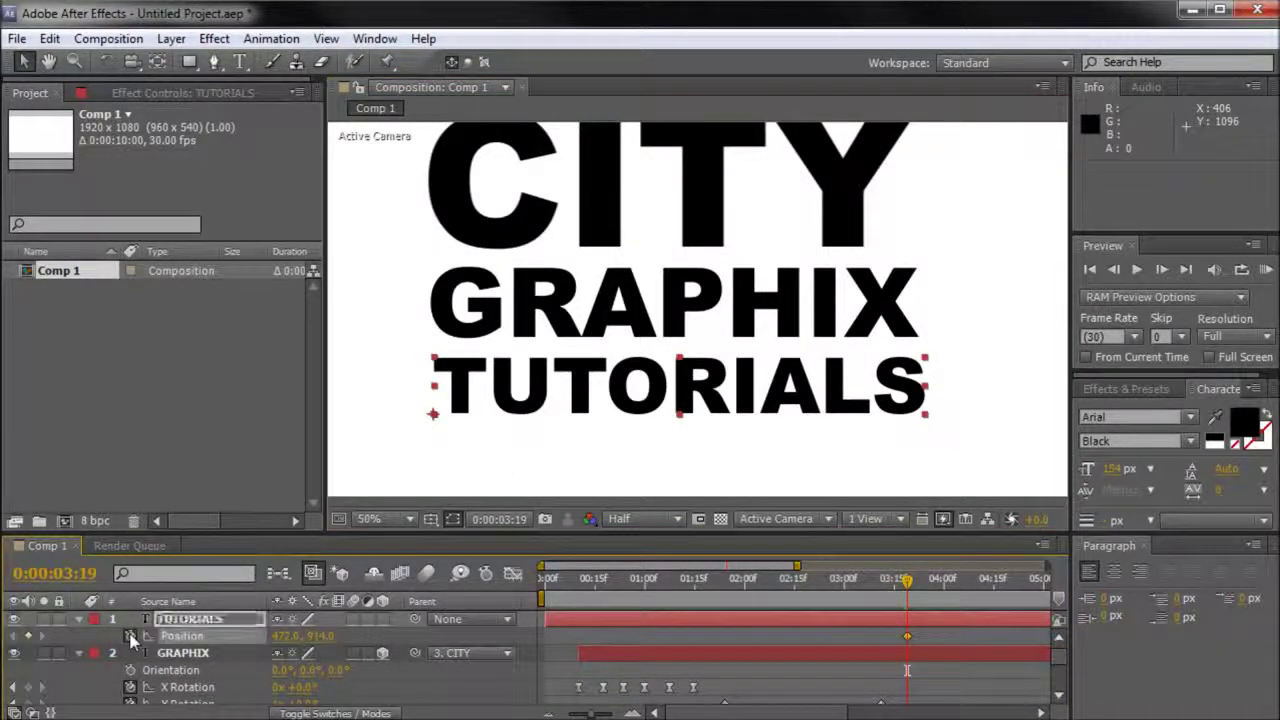
Move TUTORIALS straight up onto GRAPHIX, to position 472, 760, at 0:00:03:19.
{"action": "left_click_drag", "start_coordinate": [687, 398], "coordinate": [687, 336]}
{"action": "key", "text": "ctrl+z"}
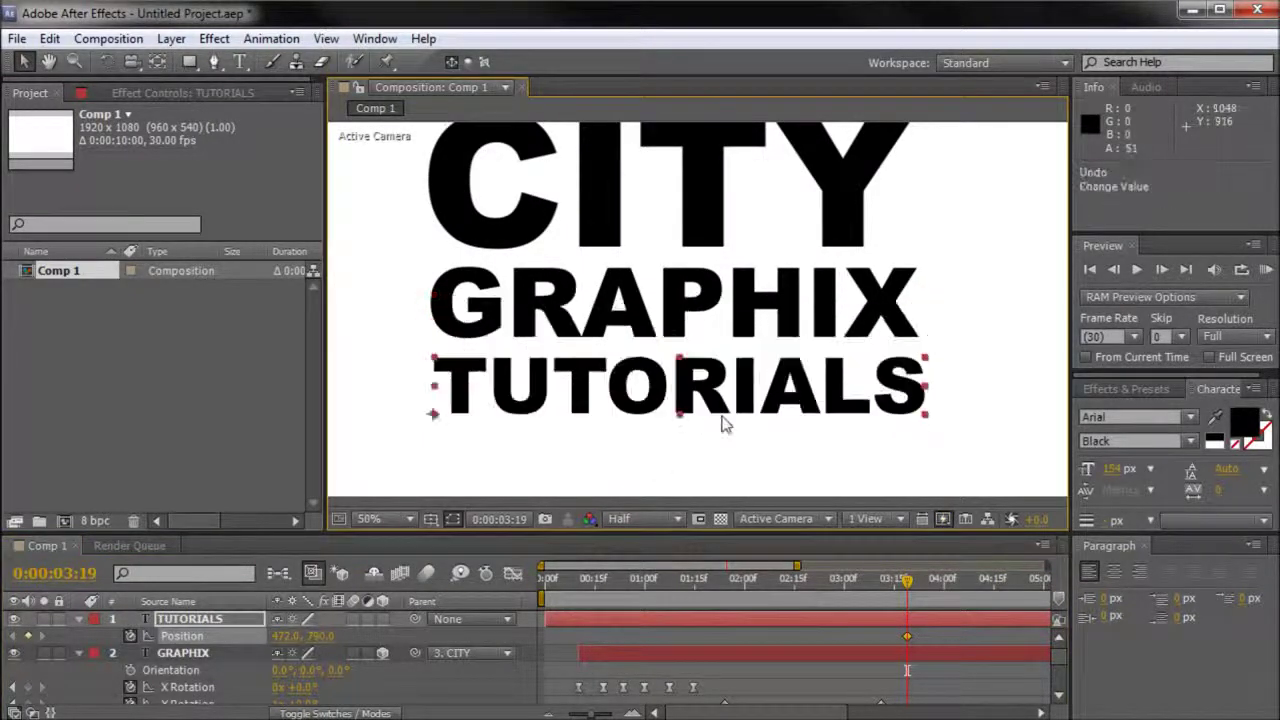
{"action": "left_click_drag", "start_coordinate": [688, 399], "coordinate": [682, 314]}
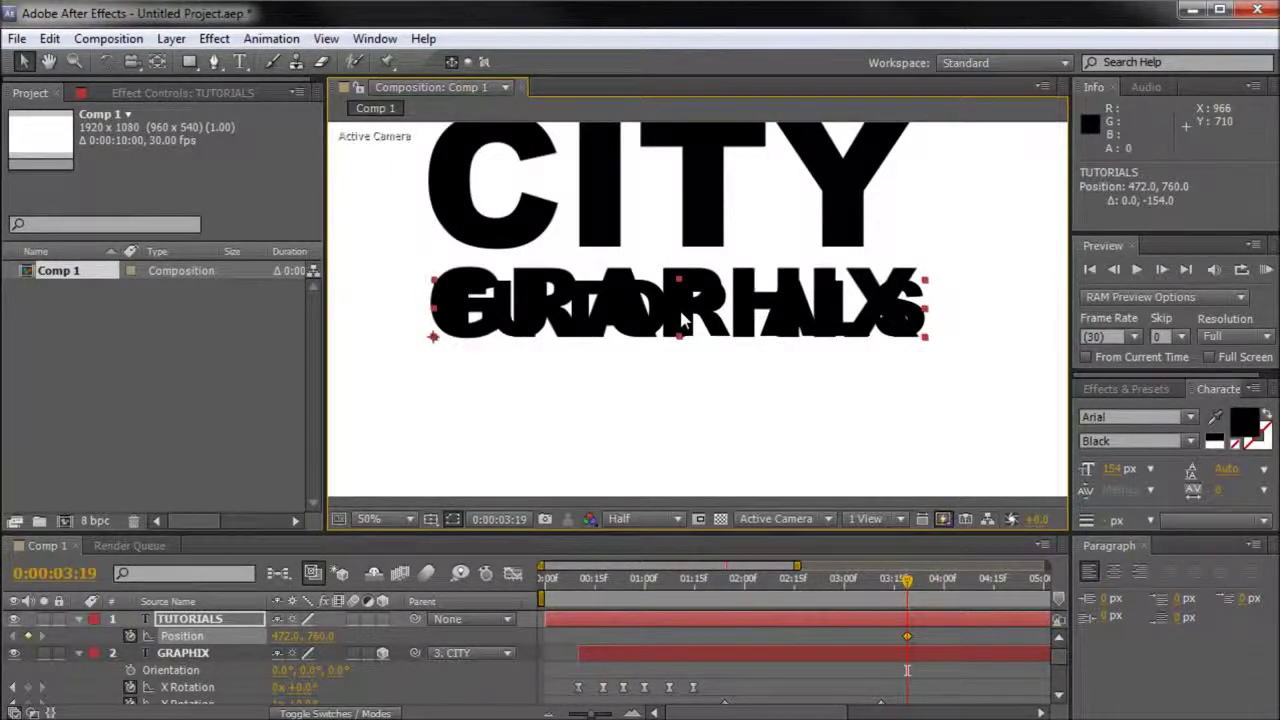
Keyframe TUTORIALS back below GRAPHIX at position 472, 908, and shift that second keyframe to 0:00:04:06.
{"action": "left_click_drag", "start_coordinate": [911, 584], "coordinate": [988, 590]}
{"action": "left_click_drag", "start_coordinate": [578, 302], "coordinate": [588, 380]}
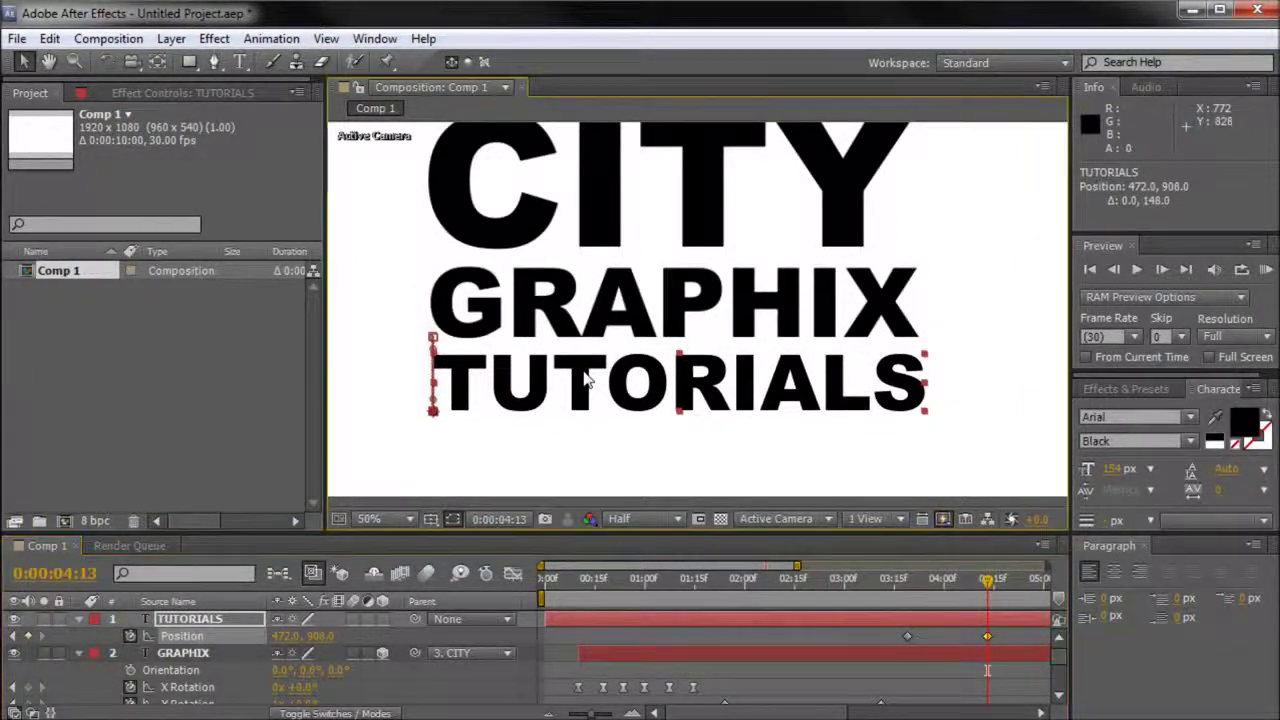
{"action": "left_click_drag", "start_coordinate": [988, 585], "coordinate": [966, 639]}
Trim the start of the TUTORIALS layer to 0:00:03:19 so it begins at its first Position keyframe.
{"action": "left_click_drag", "start_coordinate": [960, 586], "coordinate": [882, 598]}
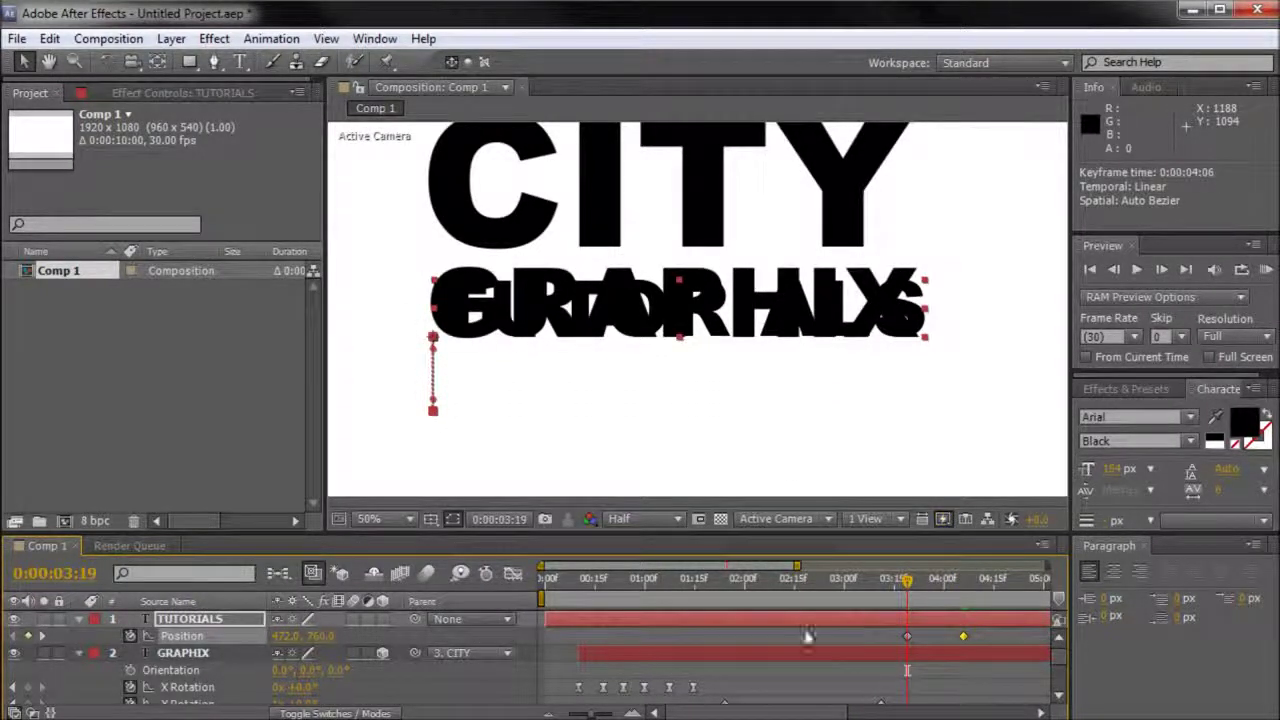
{"action": "left_click", "coordinate": [898, 625]}
{"action": "left_click_drag", "start_coordinate": [548, 619], "coordinate": [914, 636]}
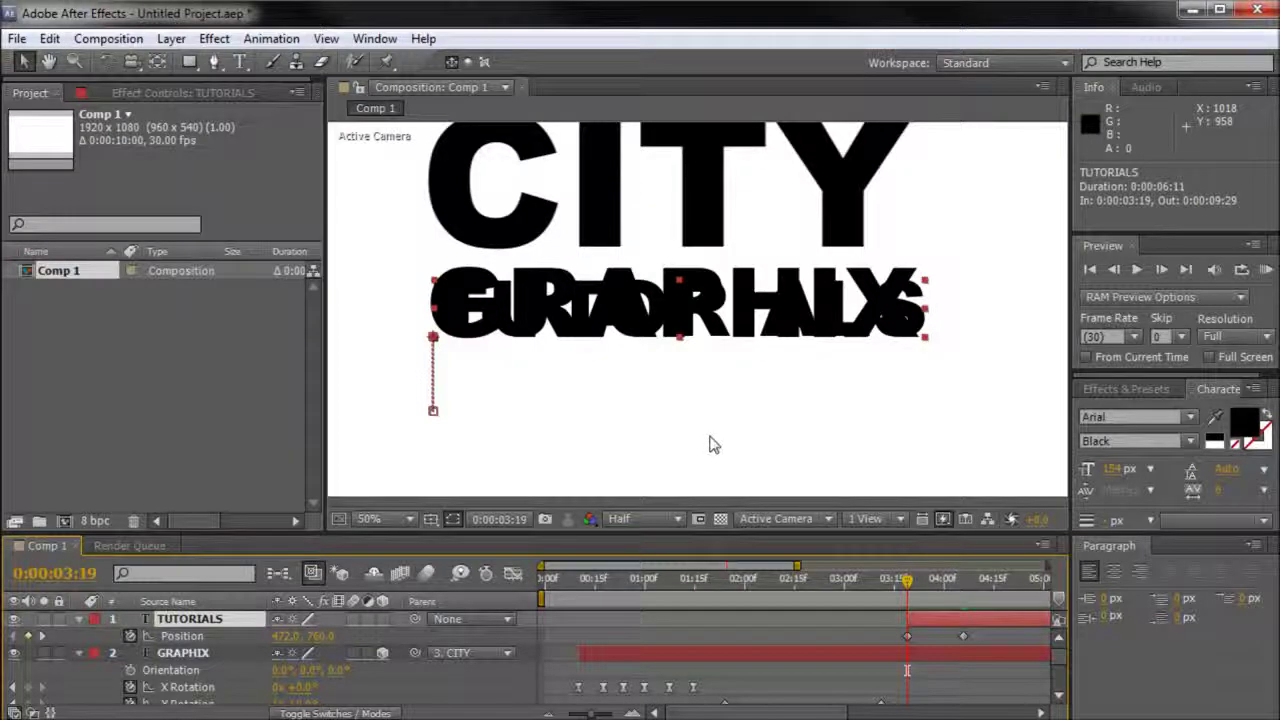
Draw a closed four-point Pen mask on the TUTORIALS layer tightly around the word GRAPHIX.
{"action": "left_click", "coordinate": [213, 62]}
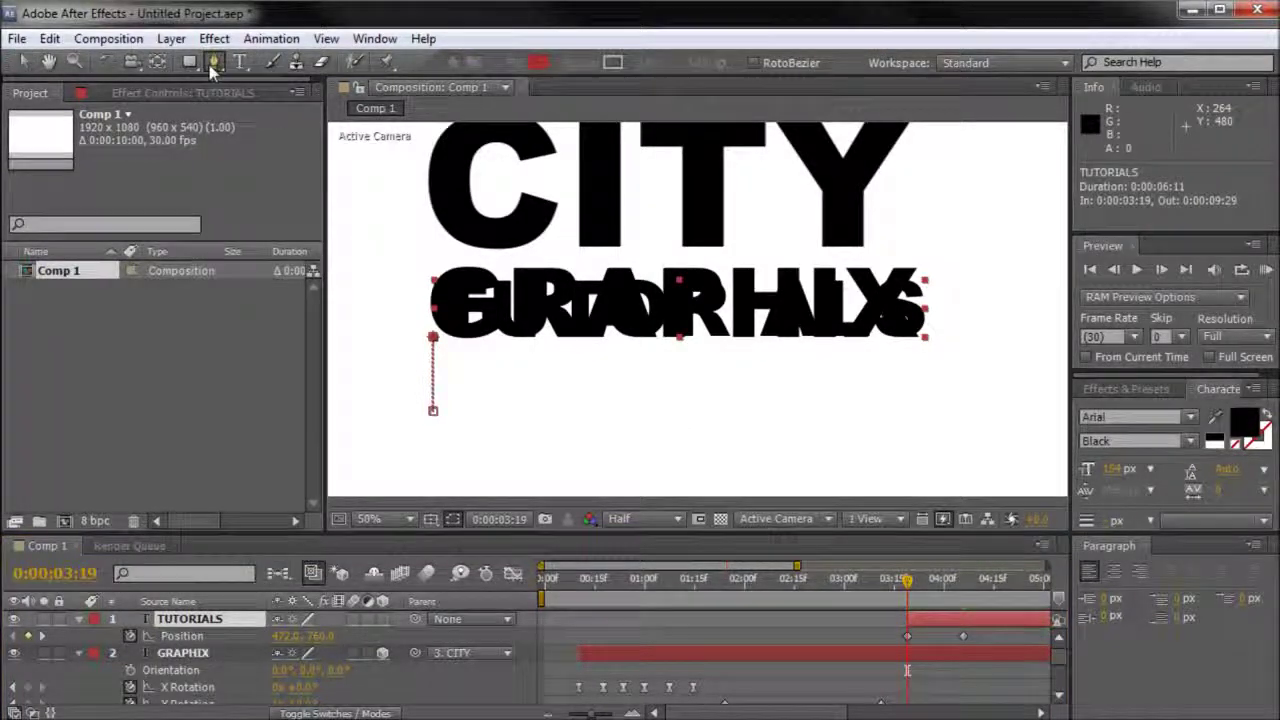
{"action": "left_click", "coordinate": [426, 266]}
{"action": "left_click", "coordinate": [424, 343]}
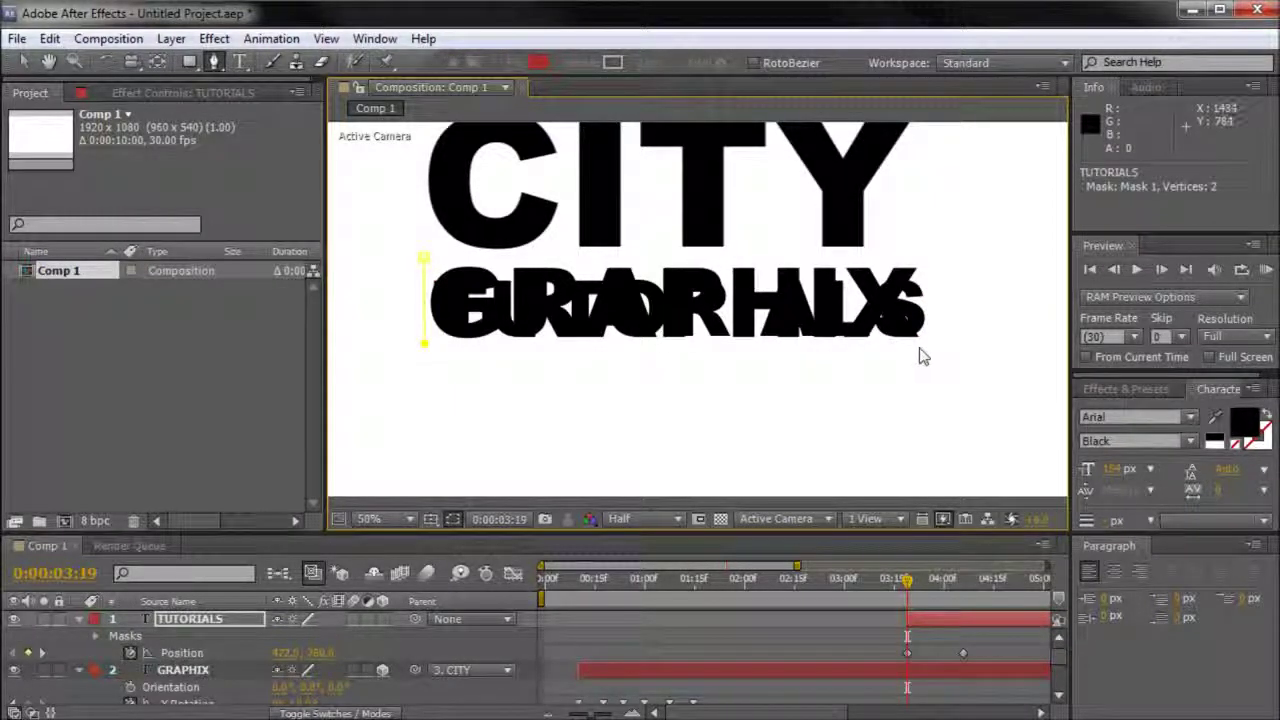
{"action": "key", "text": "ctrl+z"}
{"action": "left_click", "coordinate": [424, 338]}
{"action": "left_click", "coordinate": [925, 338]}
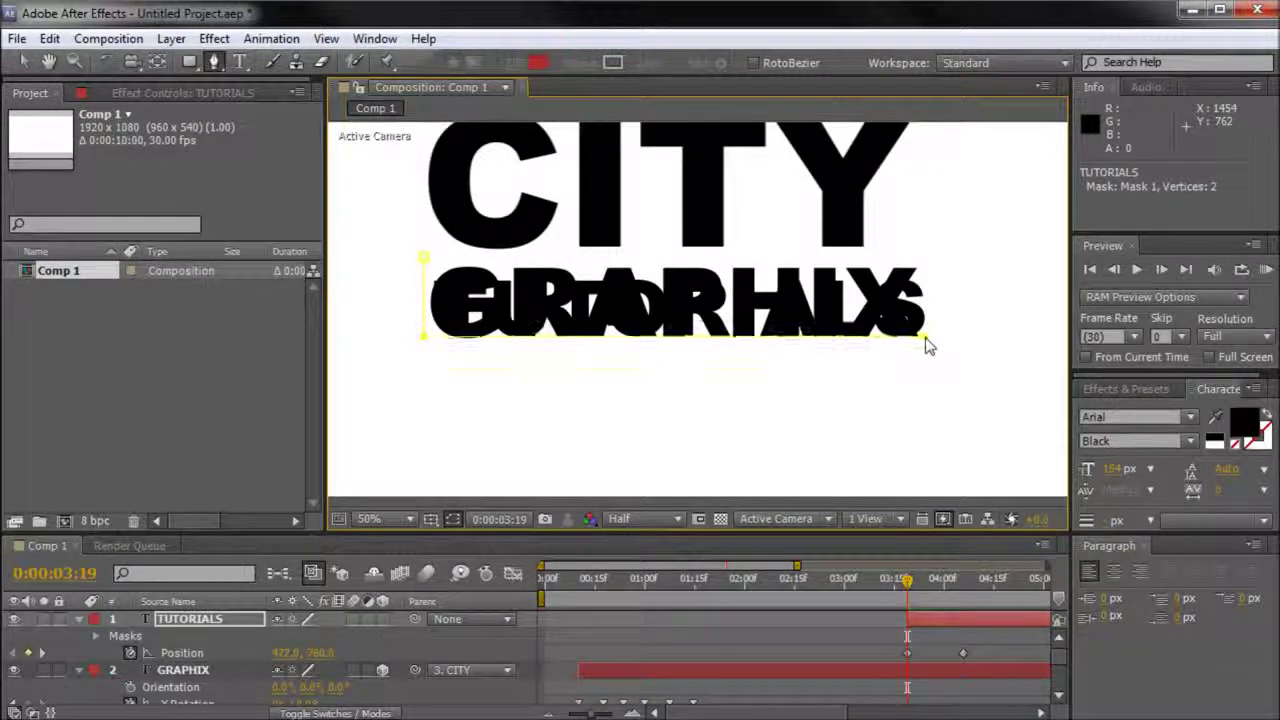
{"action": "left_click", "coordinate": [923, 259]}
{"action": "left_click", "coordinate": [424, 258]}
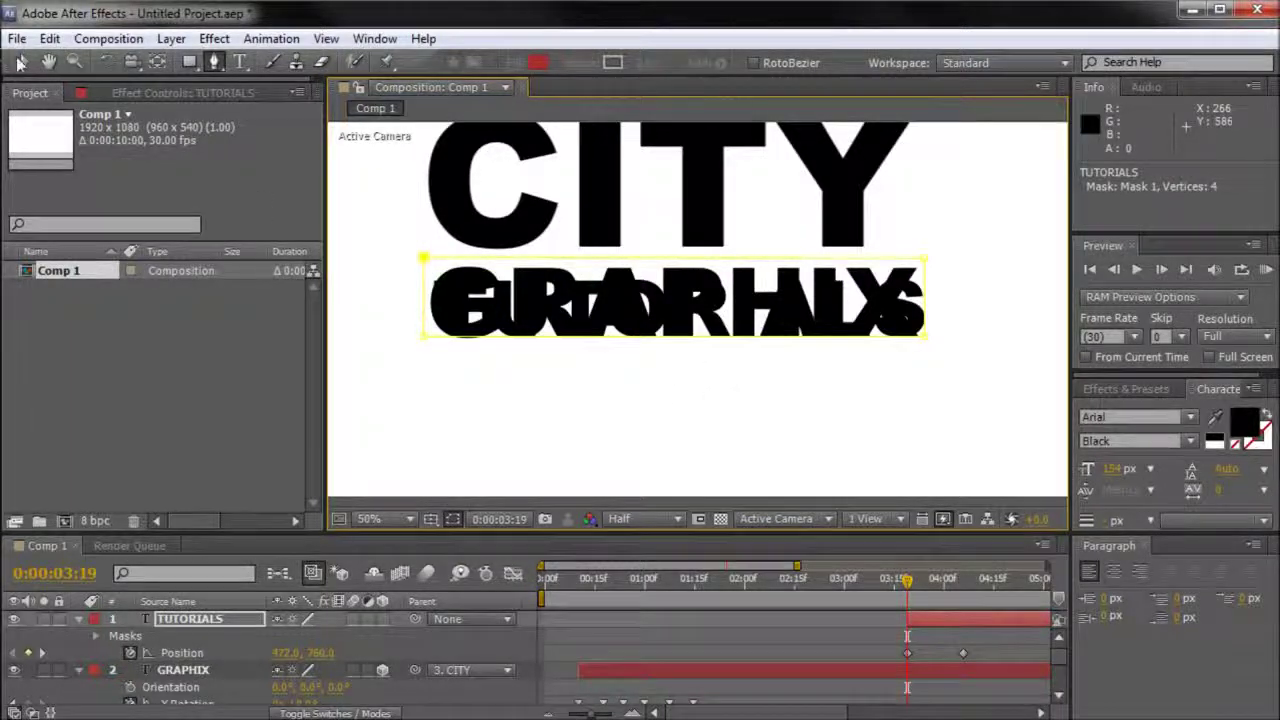
Fine-tune the mask's corner points so the outline sits just outside the GRAPHIX lettering.
{"action": "key", "text": "v"}
{"action": "left_click", "coordinate": [424, 338]}
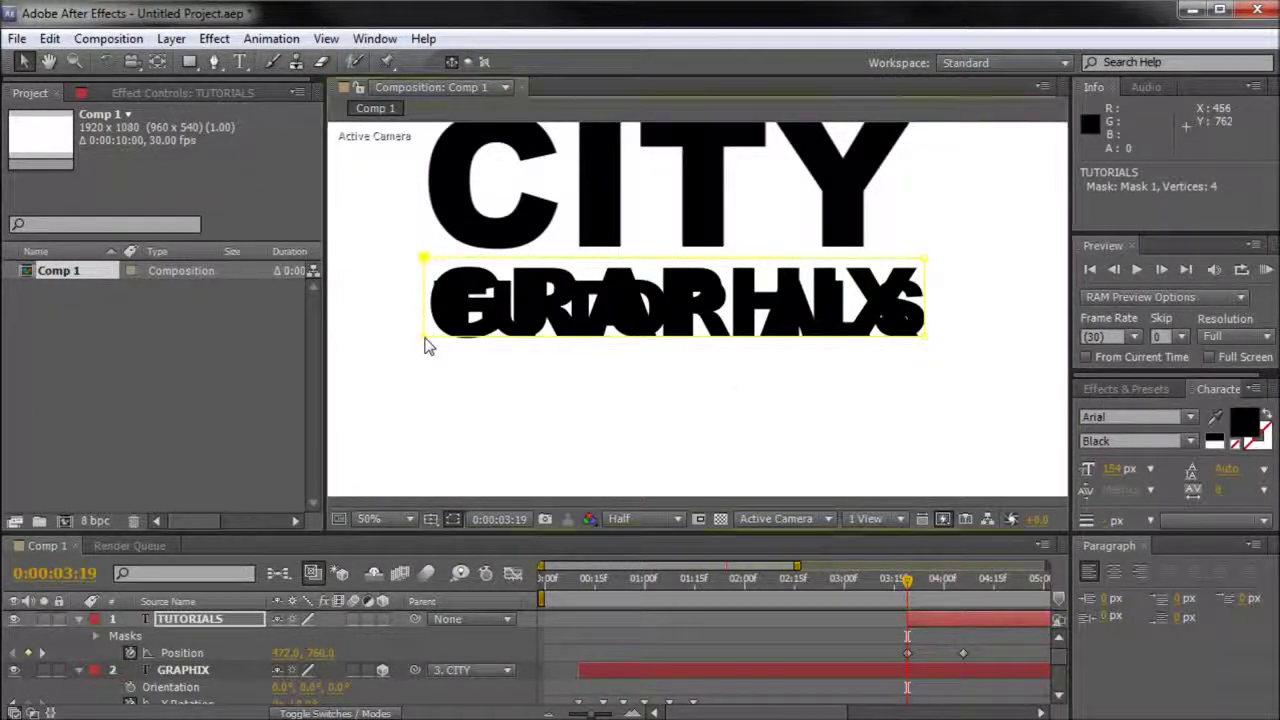
{"action": "left_click_drag", "start_coordinate": [425, 340], "coordinate": [425, 343]}
{"action": "left_click", "coordinate": [926, 340]}
{"action": "left_click_drag", "start_coordinate": [932, 339], "coordinate": [930, 340]}
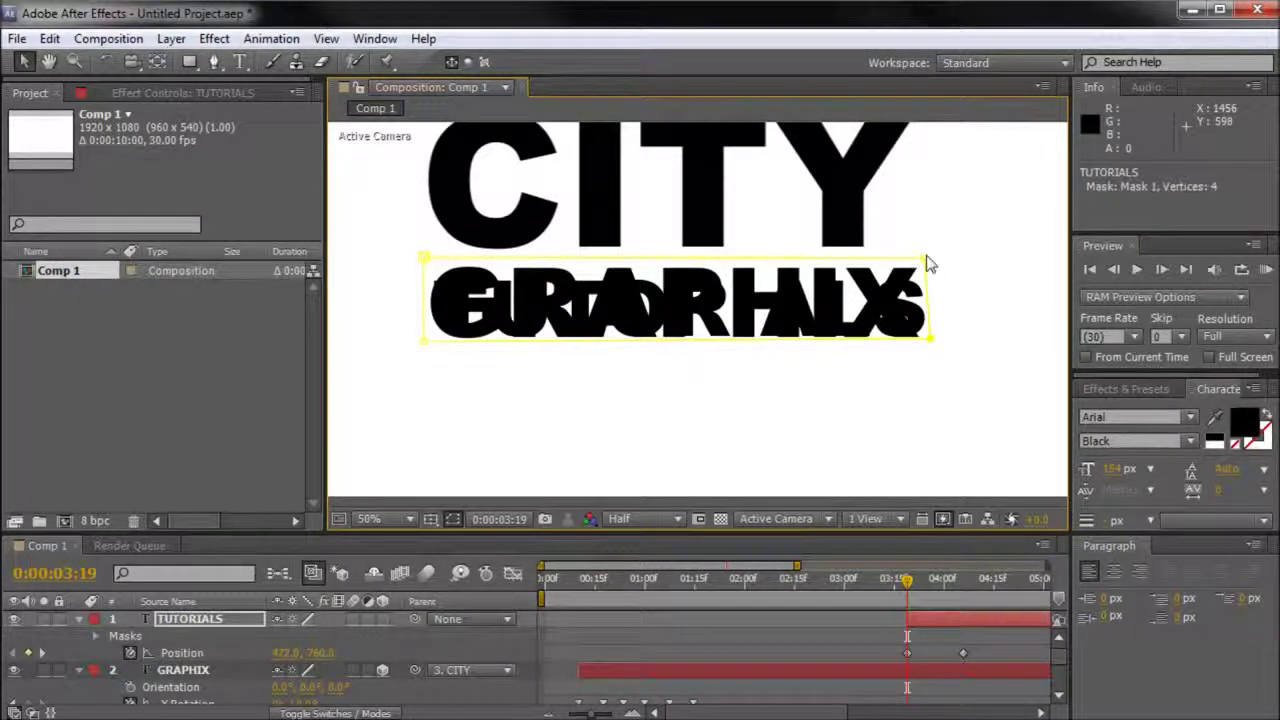
{"action": "left_click_drag", "start_coordinate": [925, 258], "coordinate": [927, 258]}
{"action": "double_click", "coordinate": [926, 259]}
{"action": "left_click_drag", "start_coordinate": [920, 258], "coordinate": [920, 261]}
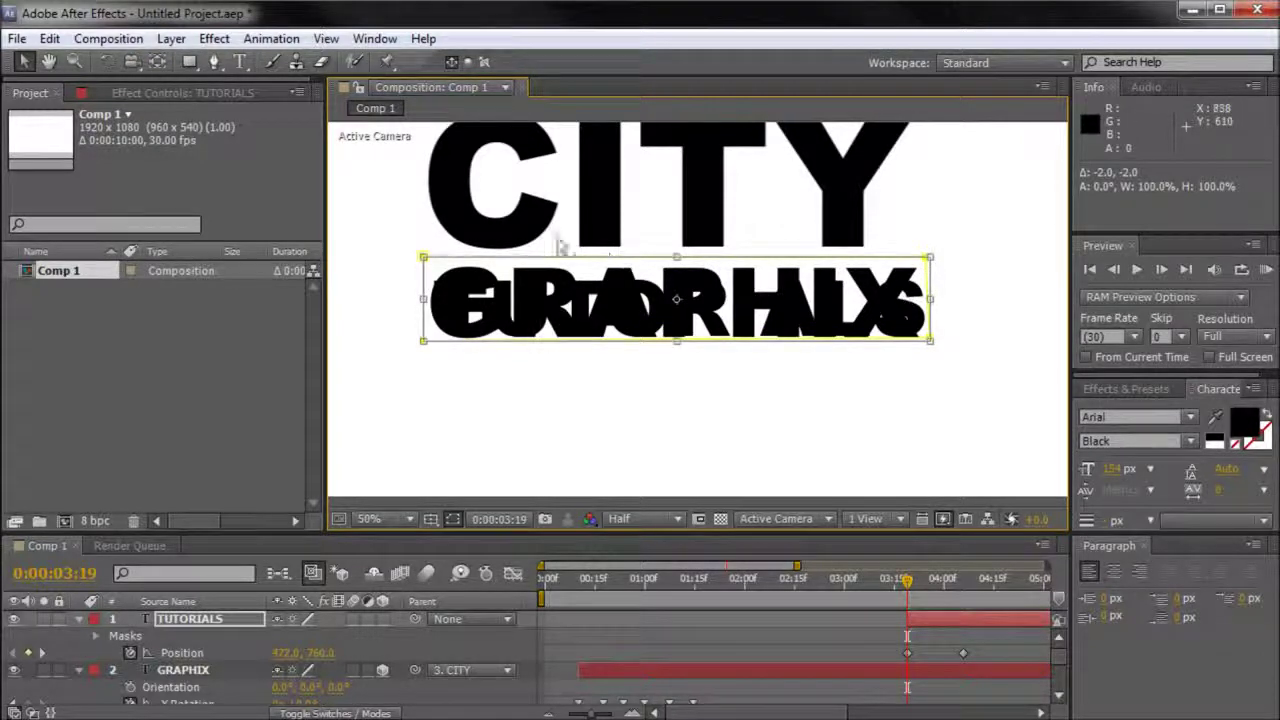
{"action": "mouse_move", "coordinate": [906, 581]}
{"action": "left_mouse_down"}
{"action": "mouse_move", "coordinate": [943, 594]}
{"action": "mouse_move", "coordinate": [907, 592]}
{"action": "left_mouse_up"}
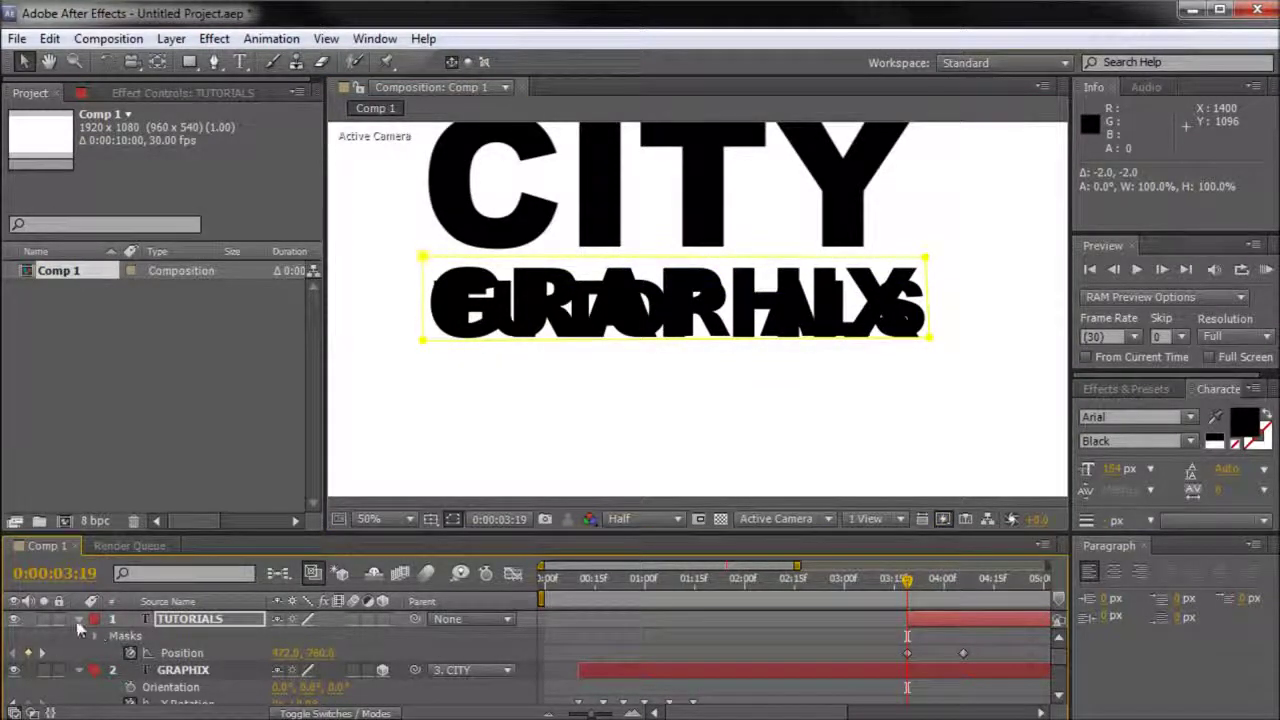
Reveal the mask properties of TUTORIALS and set the mask's mode to Subtract.
{"action": "left_click", "coordinate": [78, 620]}
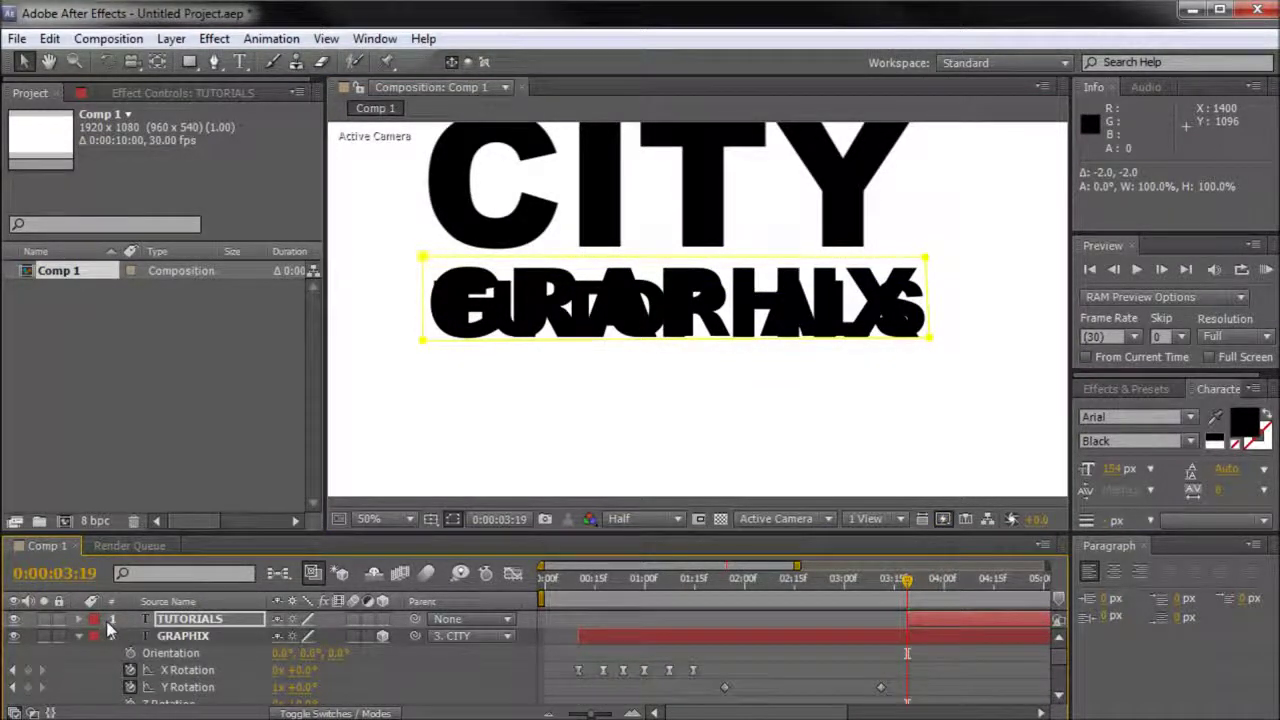
{"action": "left_click", "coordinate": [195, 620]}
{"action": "key", "text": "m"}
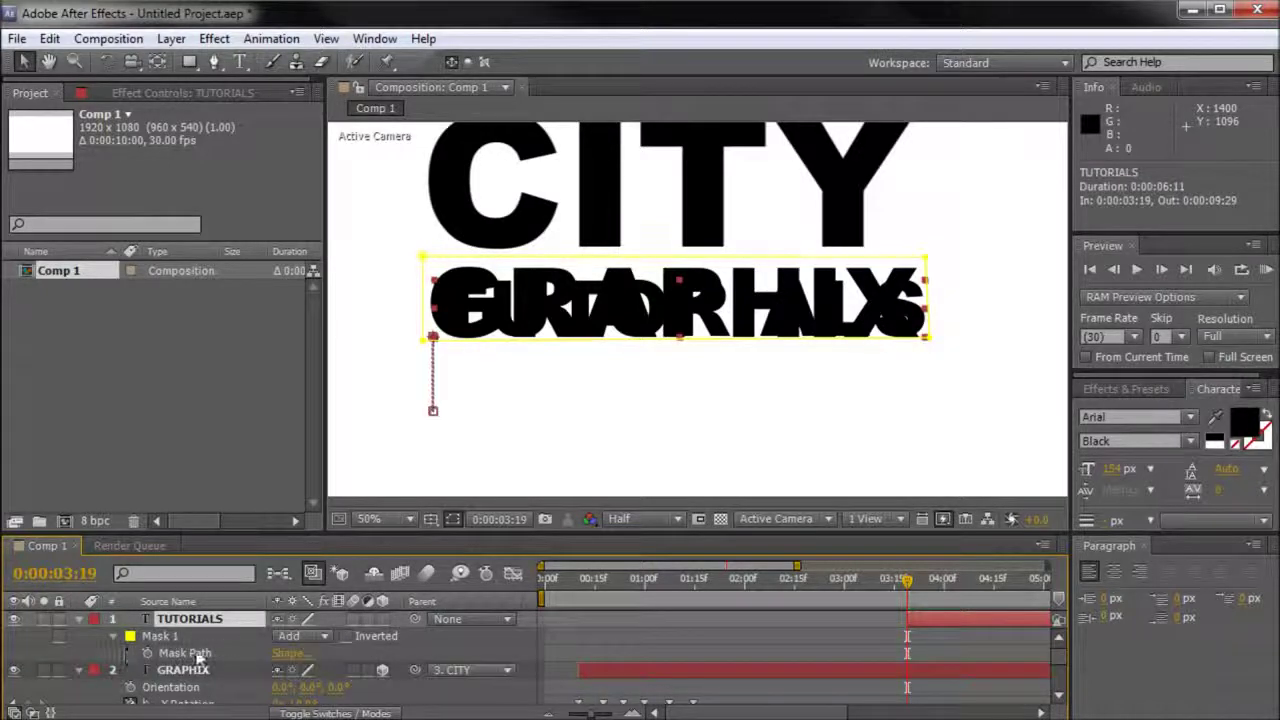
{"action": "left_click", "coordinate": [160, 636]}
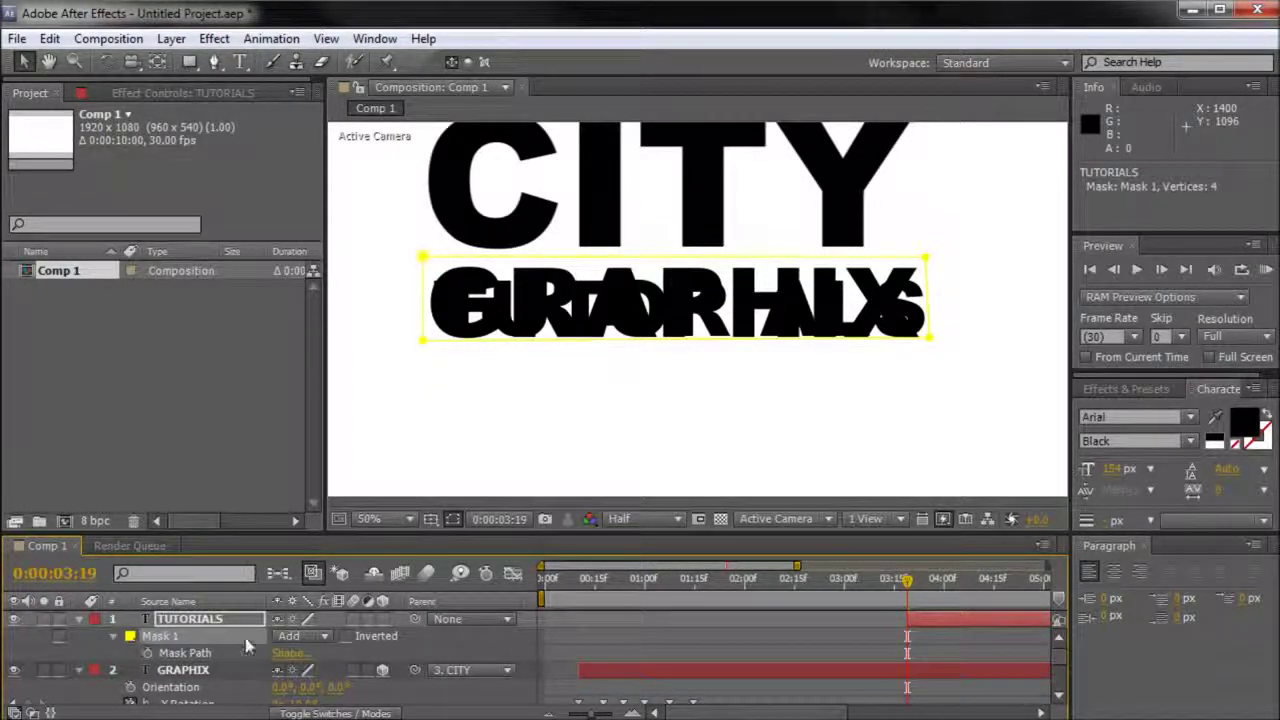
{"action": "left_click", "coordinate": [284, 638]}
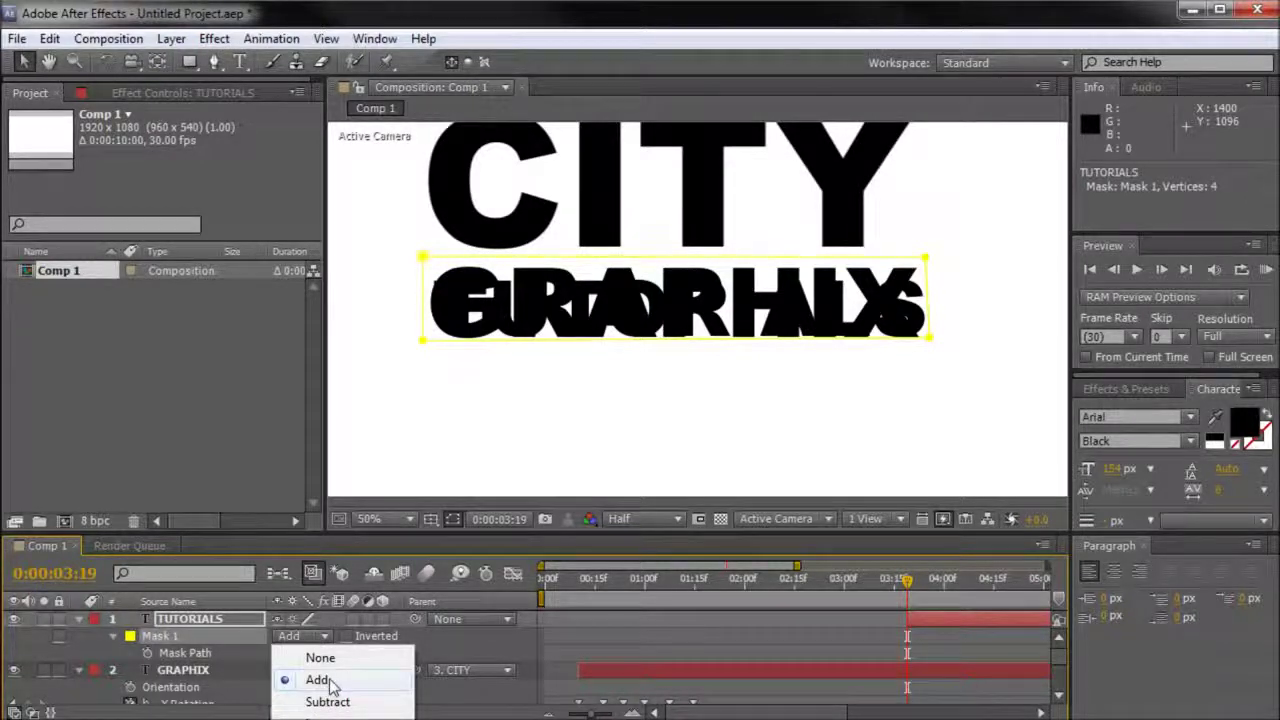
{"action": "left_click", "coordinate": [326, 704]}
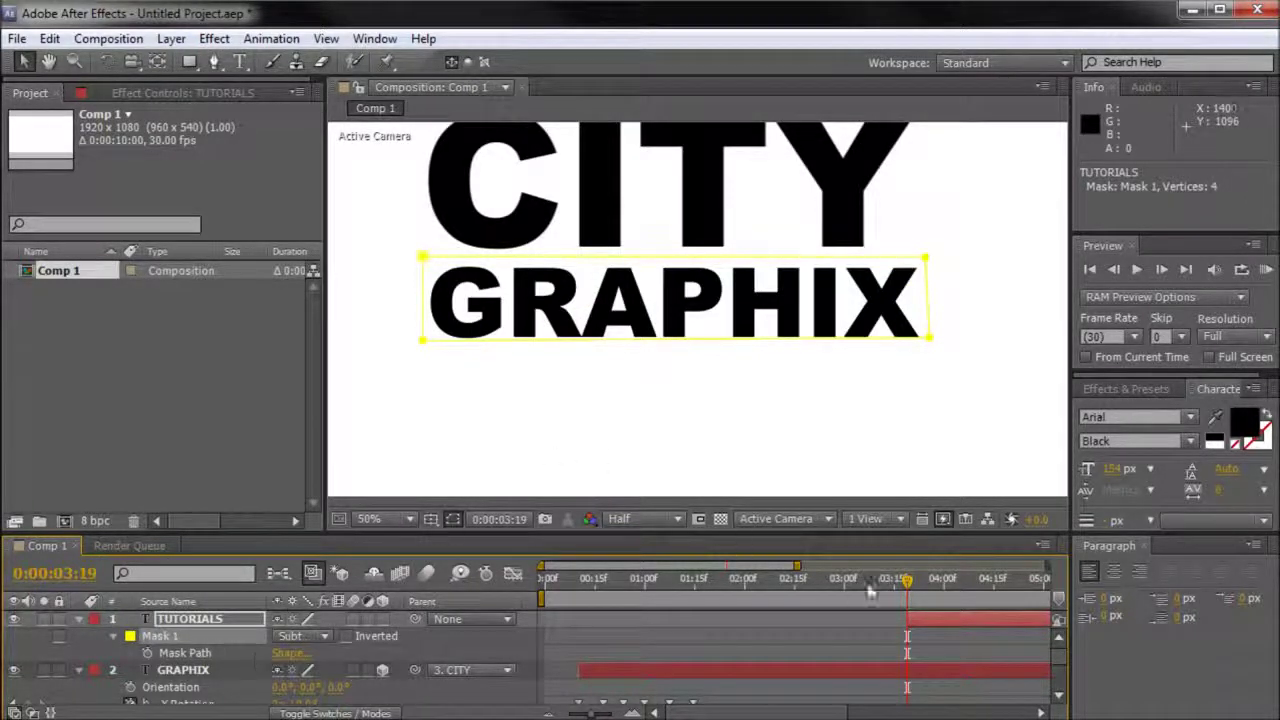
Expand all of the mask's properties and start Mask Path keyframing at 0:00:03:19.
{"action": "left_click_drag", "start_coordinate": [906, 586], "coordinate": [908, 620]}
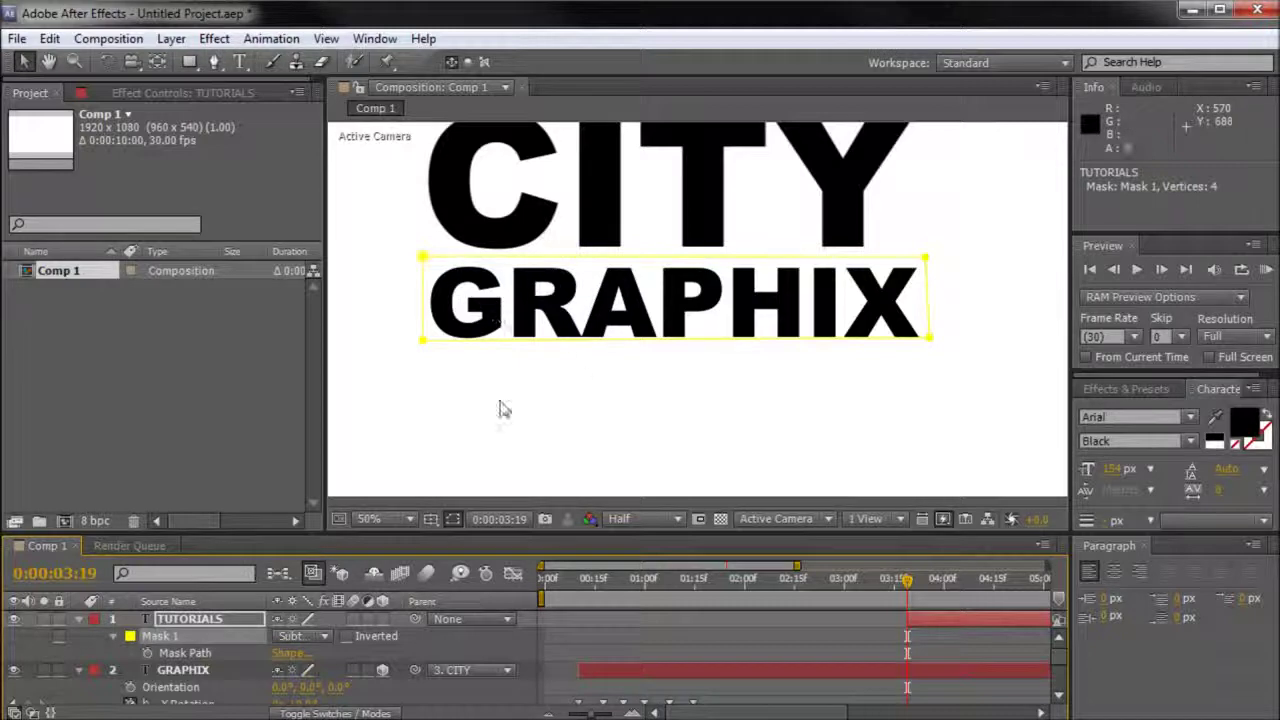
{"action": "left_click", "coordinate": [113, 637]}
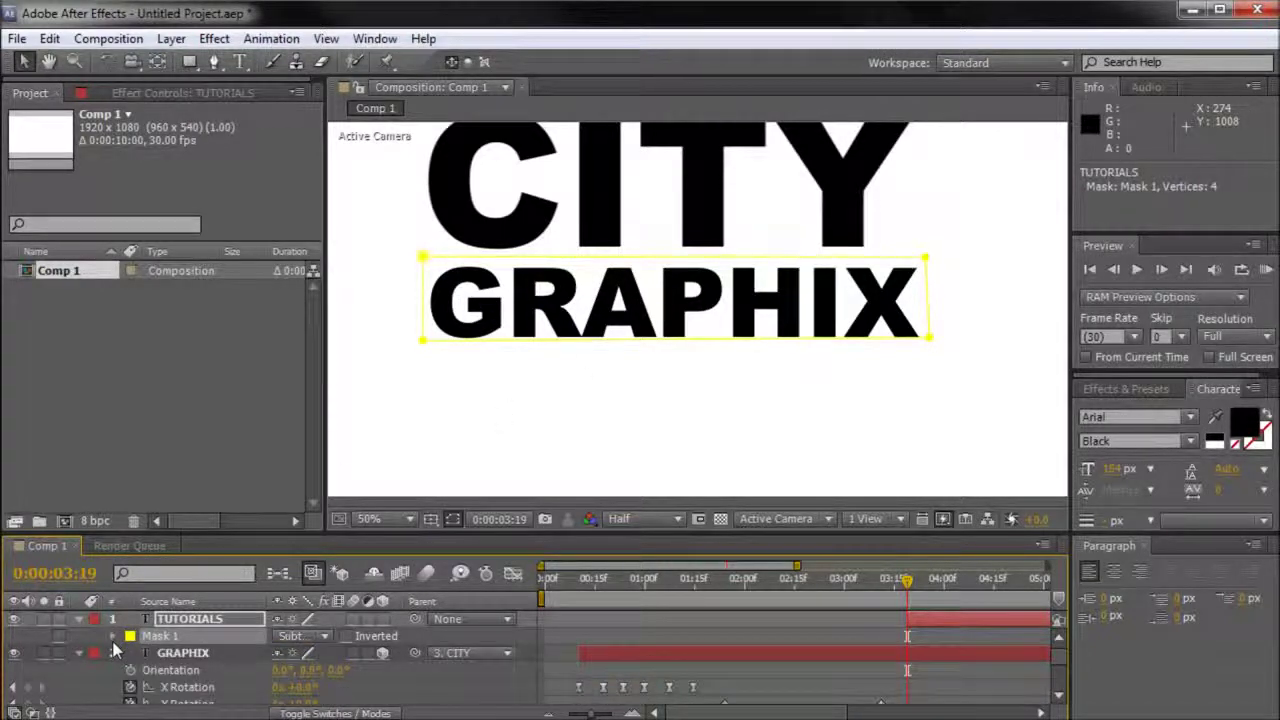
{"action": "left_click", "coordinate": [112, 639]}
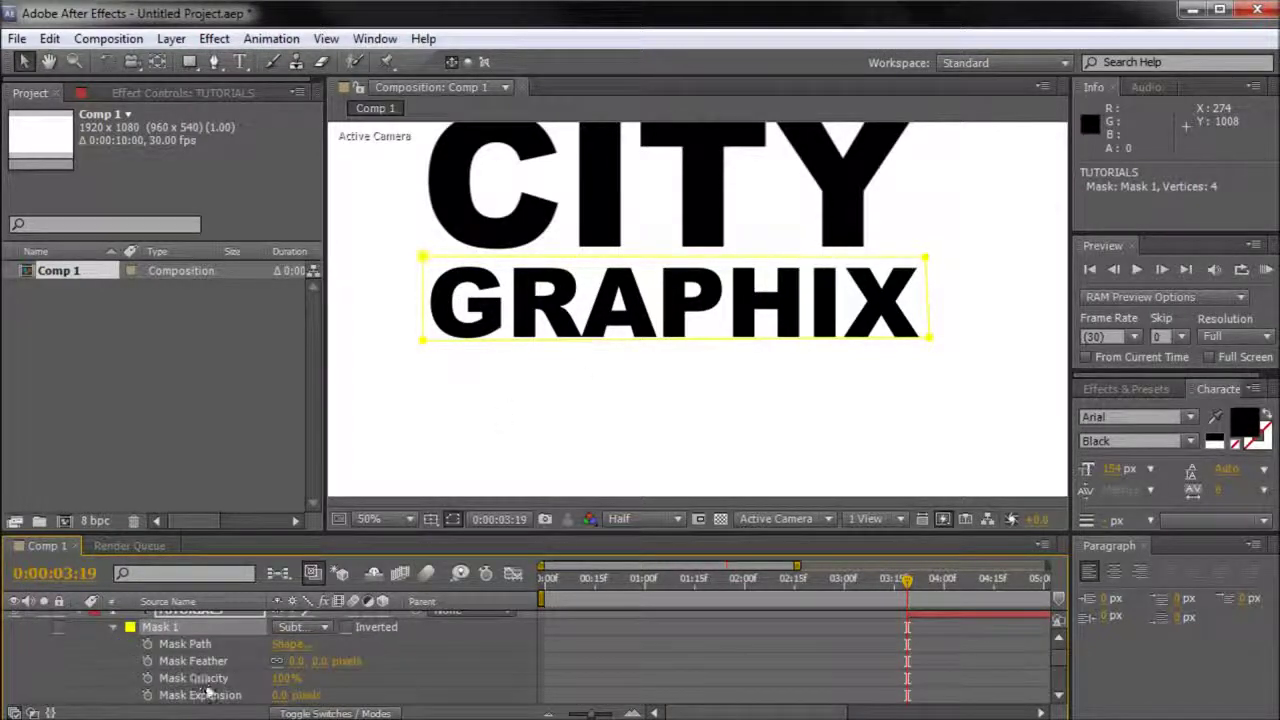
{"action": "left_click", "coordinate": [147, 645]}
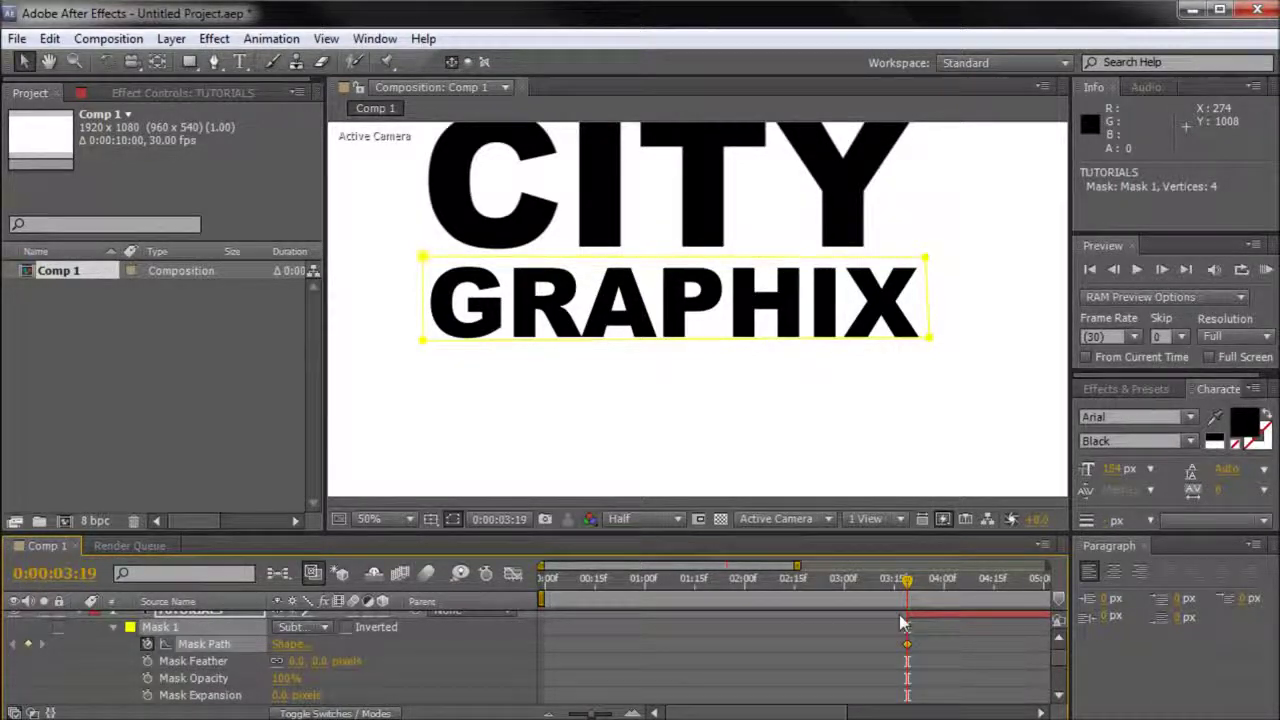
Move the mask back over GRAPHIX at 0:00:03:26, 0:00:04:04 and 0:00:04:08, adding Mask Path keyframes that counter the text's downward motion.
{"action": "left_click_drag", "start_coordinate": [767, 714], "coordinate": [831, 714]}
{"action": "left_click_drag", "start_coordinate": [741, 584], "coordinate": [762, 586]}
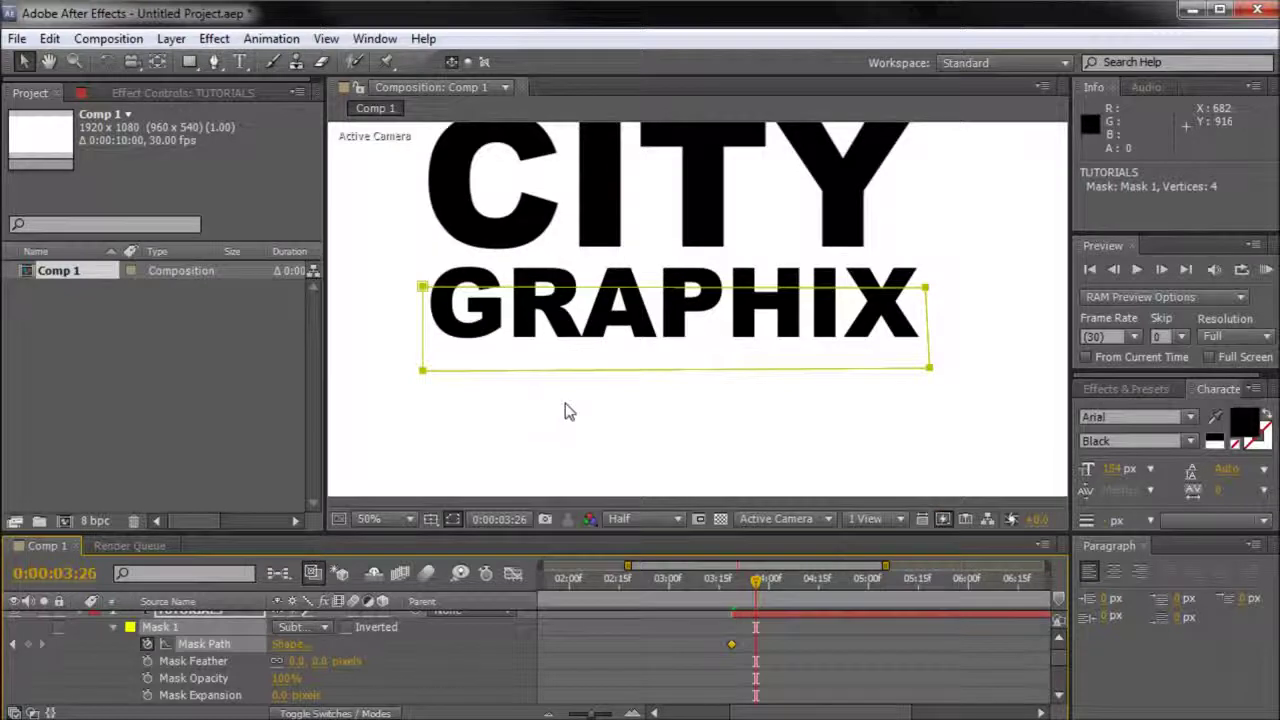
{"action": "left_click_drag", "start_coordinate": [588, 371], "coordinate": [587, 342]}
{"action": "left_click_drag", "start_coordinate": [755, 580], "coordinate": [781, 583]}
{"action": "left_click_drag", "start_coordinate": [688, 378], "coordinate": [685, 340]}
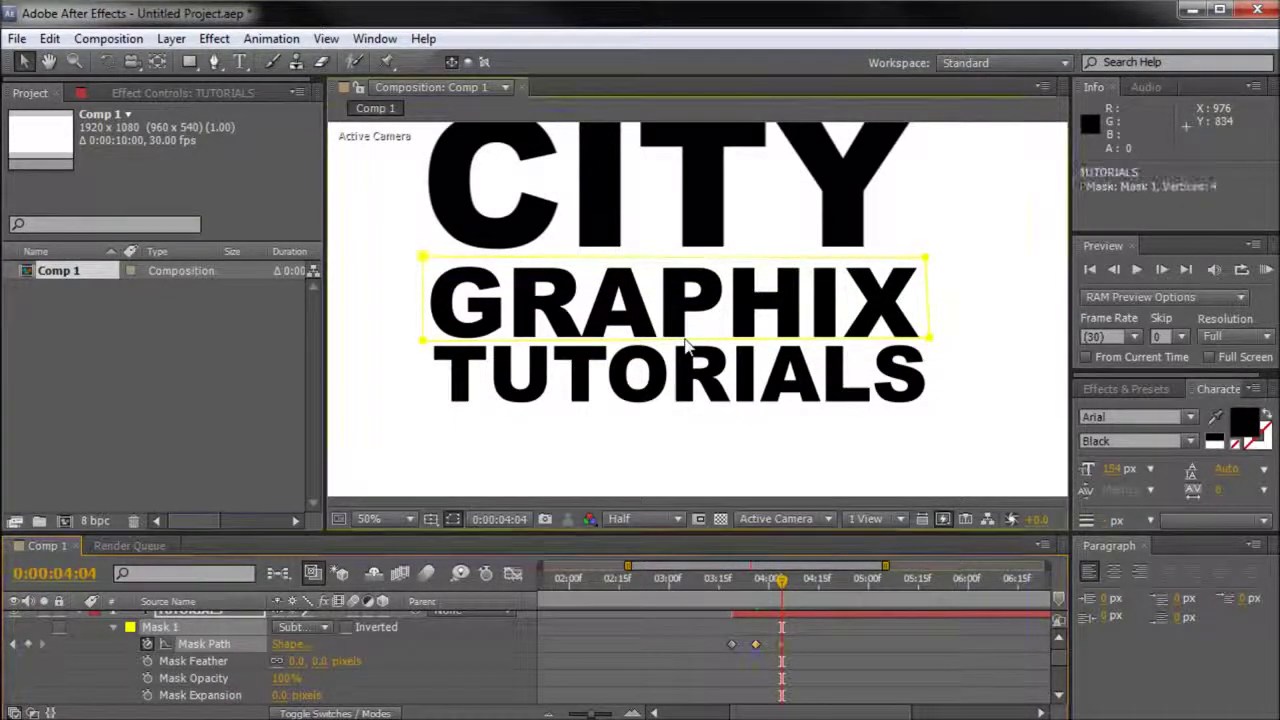
{"action": "mouse_move", "coordinate": [783, 585]}
{"action": "left_mouse_down"}
{"action": "mouse_move", "coordinate": [720, 585]}
{"action": "mouse_move", "coordinate": [775, 586]}
{"action": "mouse_move", "coordinate": [796, 603]}
{"action": "left_mouse_up"}
{"action": "left_click_drag", "start_coordinate": [618, 349], "coordinate": [618, 346]}
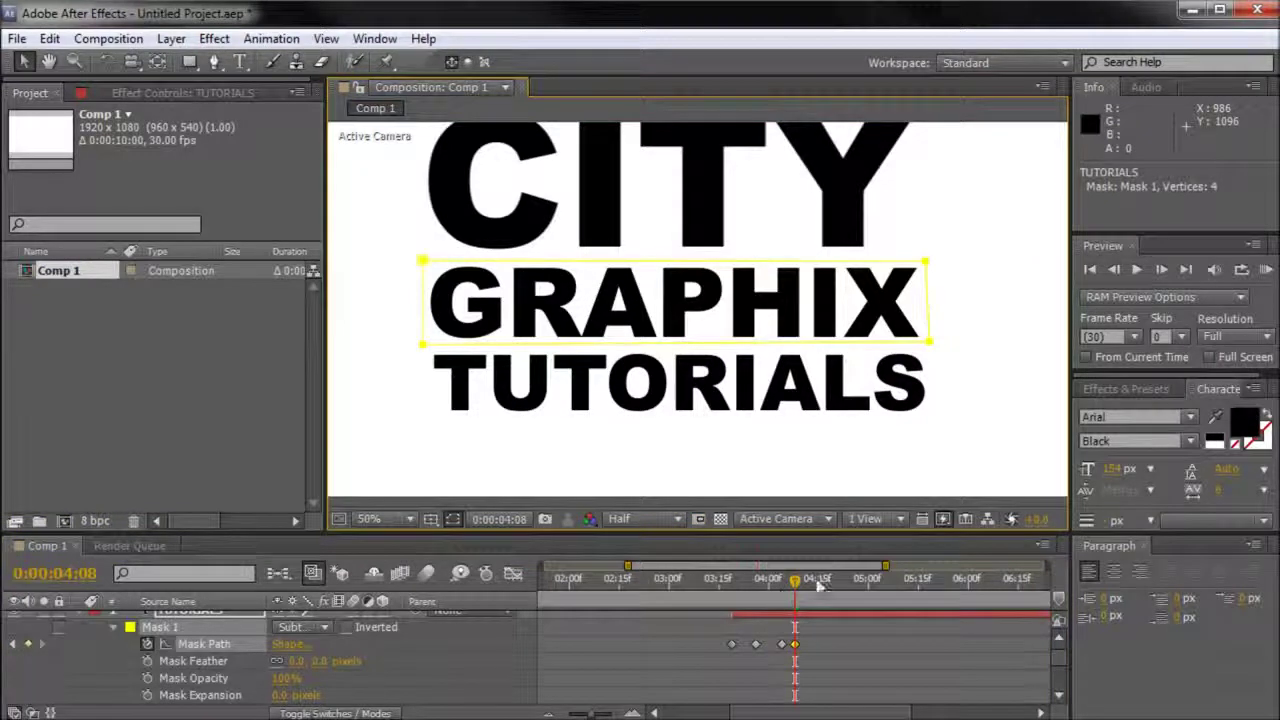
Copy the second Position keyframe of TUTORIALS and paste it at 0:00:04:11 to hold the word in place.
{"action": "left_click", "coordinate": [827, 643]}
{"action": "left_click_drag", "start_coordinate": [796, 582], "coordinate": [803, 585]}
{"action": "scroll", "coordinate": [815, 623], "scroll_direction": "up", "scroll_amount": 1}
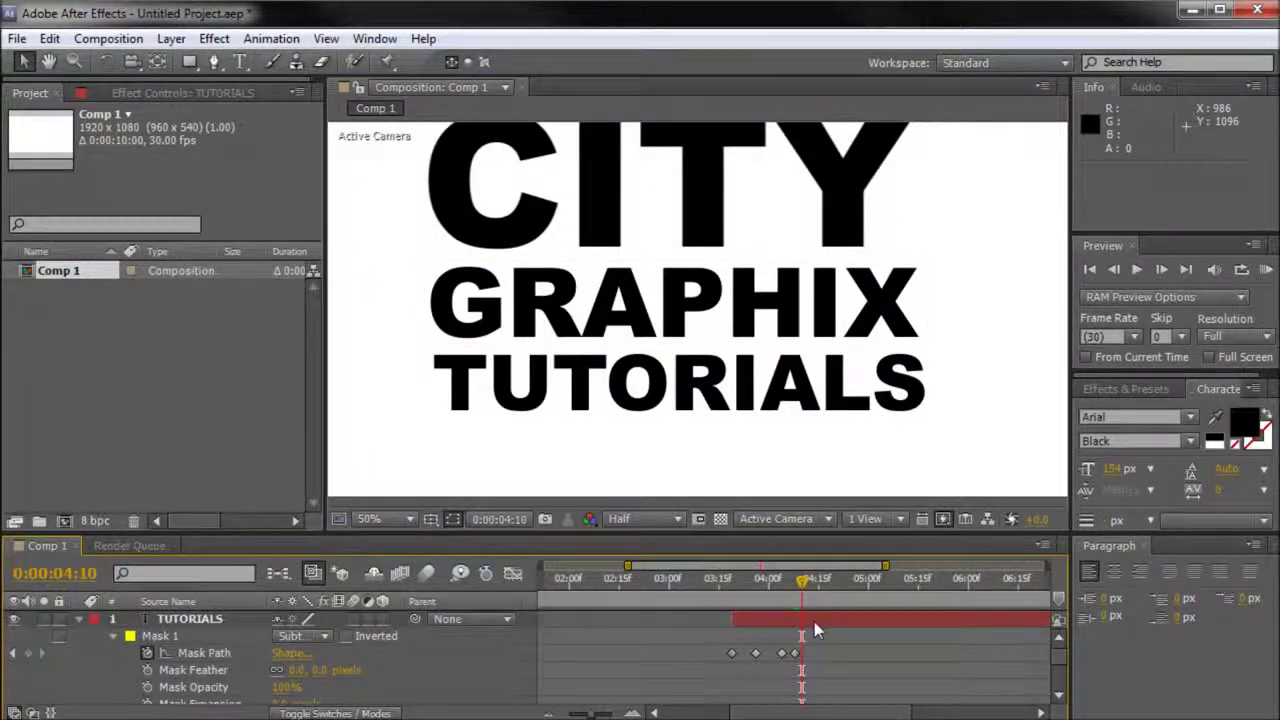
{"action": "left_click", "coordinate": [814, 621]}
{"action": "scroll", "coordinate": [814, 622], "scroll_direction": "down", "scroll_amount": 1}
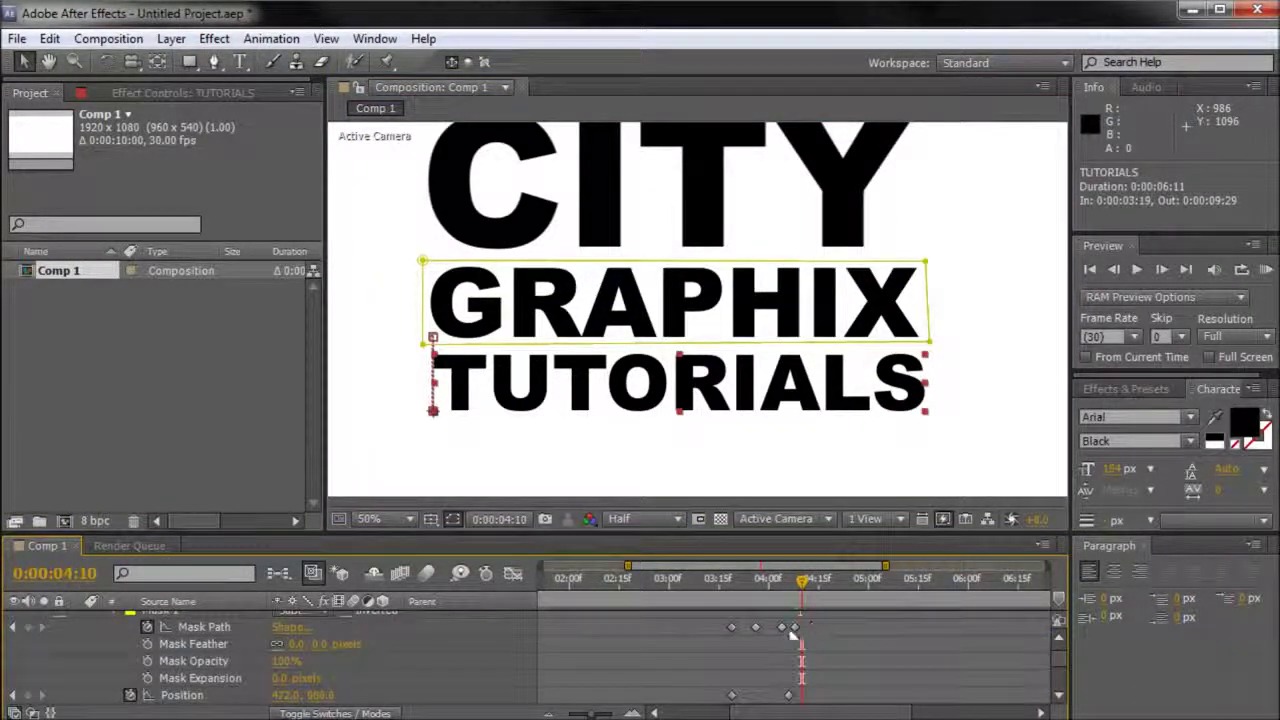
{"action": "scroll", "coordinate": [729, 672], "scroll_direction": "down", "scroll_amount": 1}
{"action": "scroll", "coordinate": [803, 625], "scroll_direction": "up", "scroll_amount": 1}
{"action": "mouse_move", "coordinate": [803, 583]}
{"action": "left_mouse_down"}
{"action": "mouse_move", "coordinate": [784, 597]}
{"action": "mouse_move", "coordinate": [805, 598]}
{"action": "left_mouse_up"}
{"action": "left_click", "coordinate": [789, 697]}
{"action": "key", "text": "ctrl+c"}
{"action": "key", "text": "ctrl+v"}
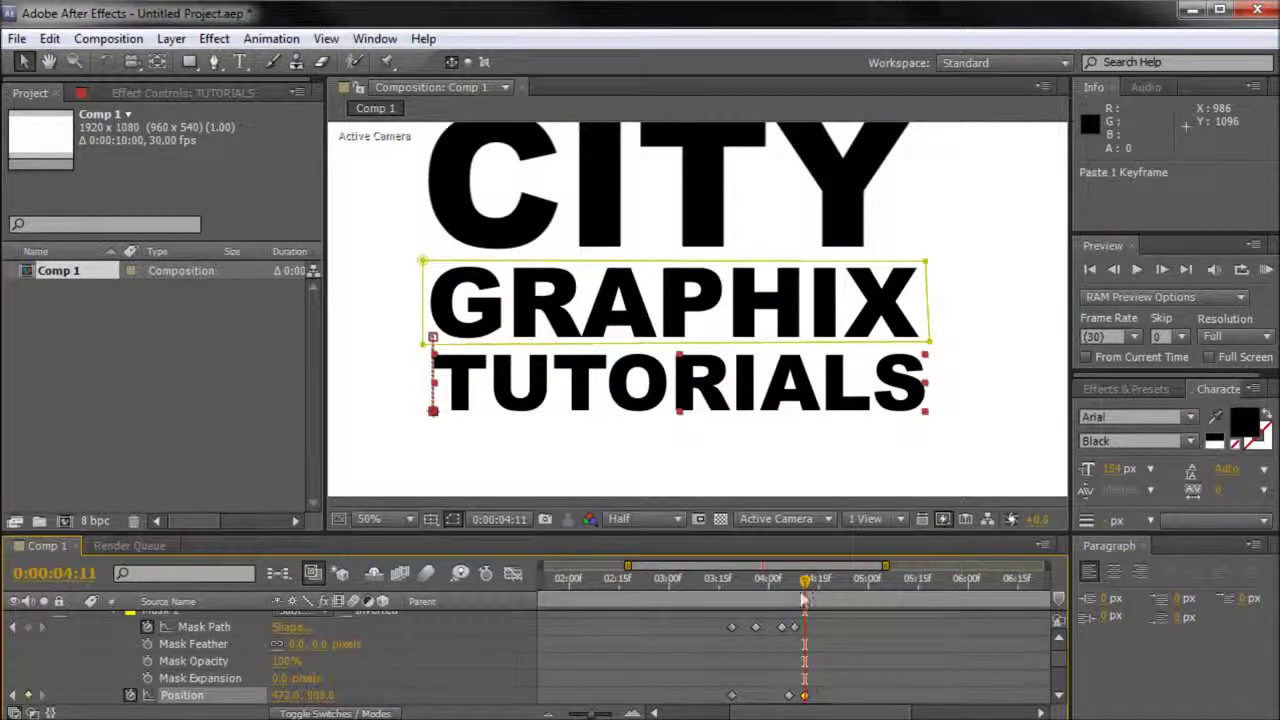